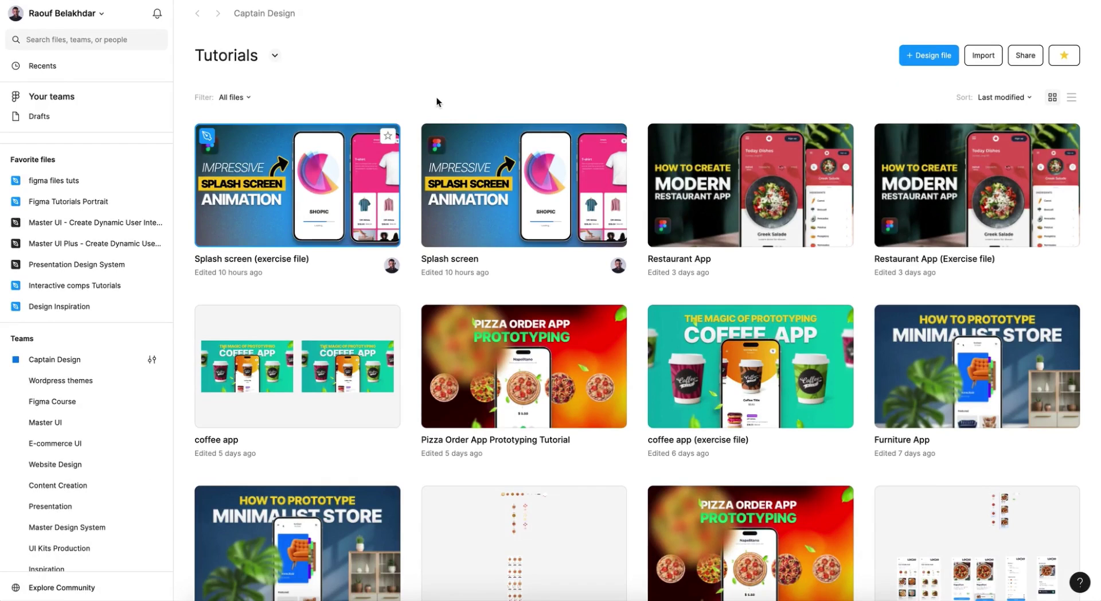
# Open the Splash screen (exercise file) design and inspect the Progress Bar component's five teal fill stages.
pyautogui.doubleClick(289, 259)
pyautogui.hscroll(-10, 303, 220)
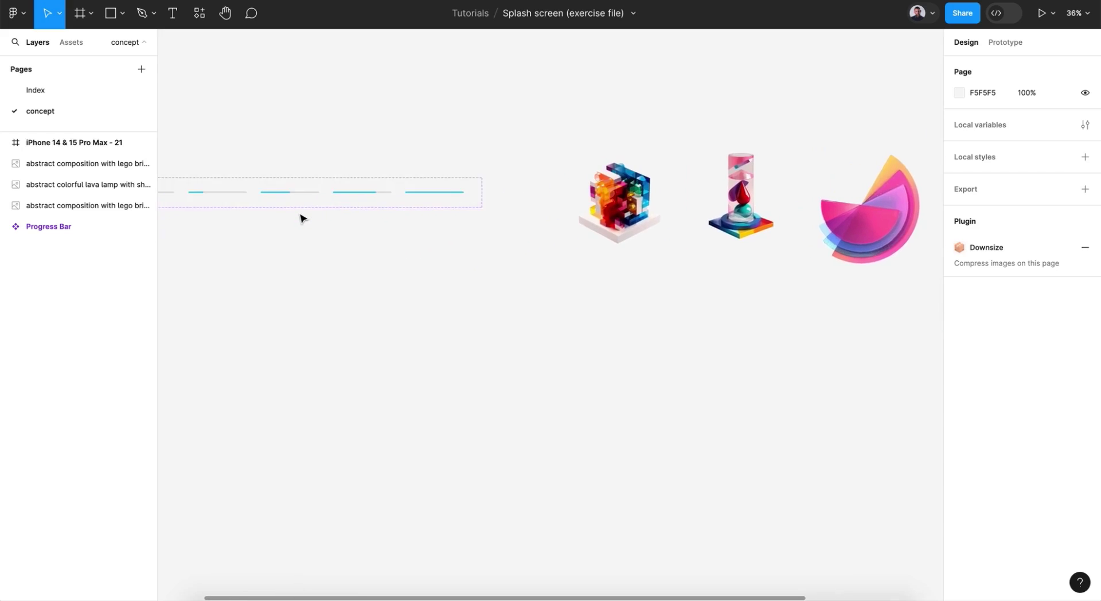
pyautogui.hscroll(1, 300, 218)
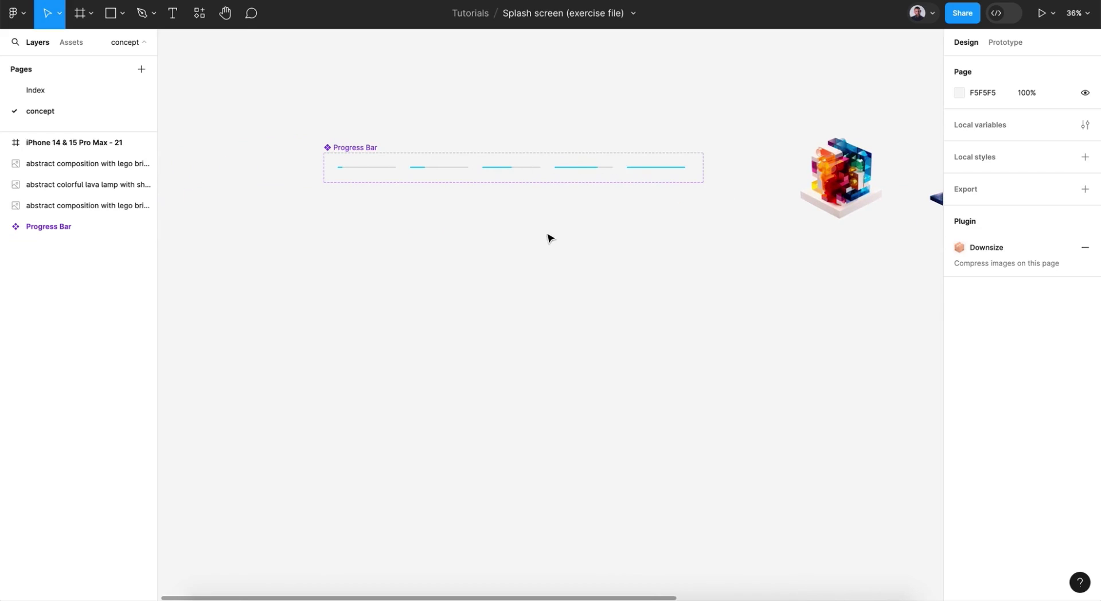
pyautogui.hscroll(15, 550, 238)
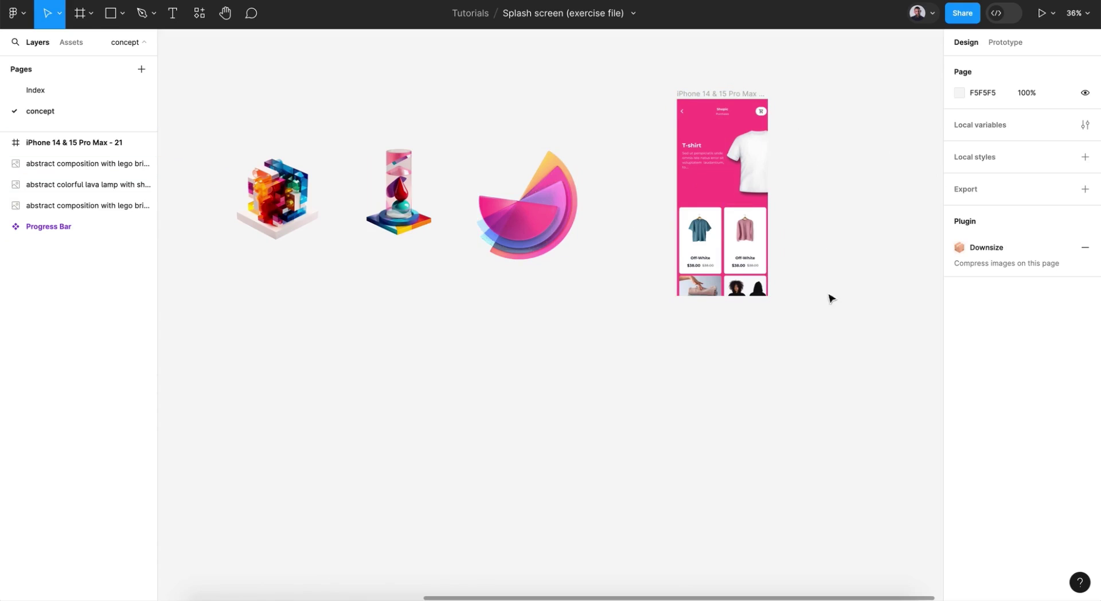
pyautogui.hscroll(-10, 637, 314)
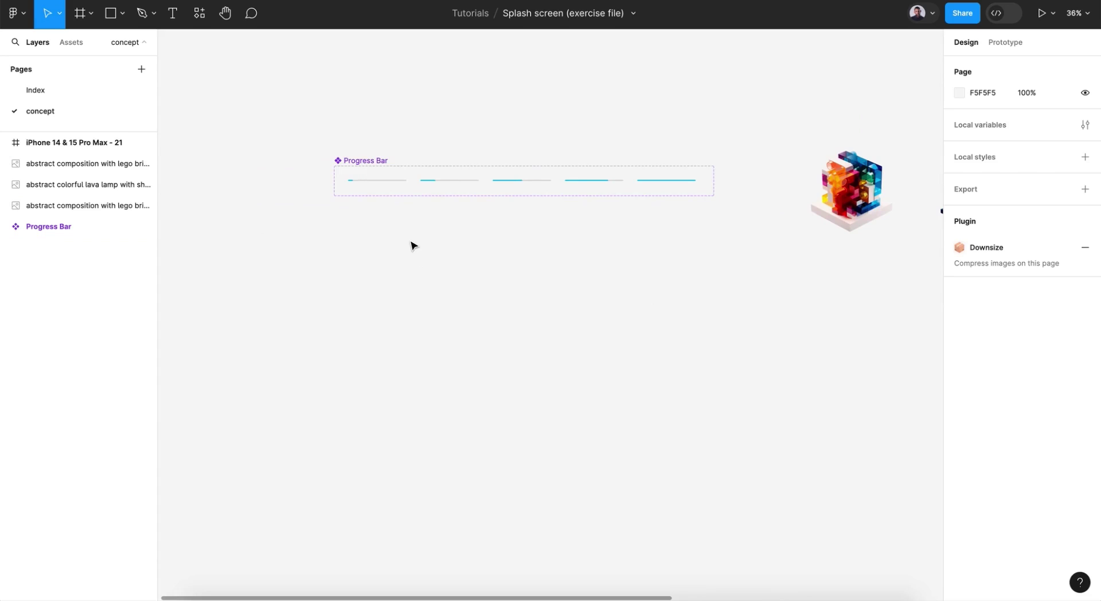
pyautogui.scroll(5, 410, 245)
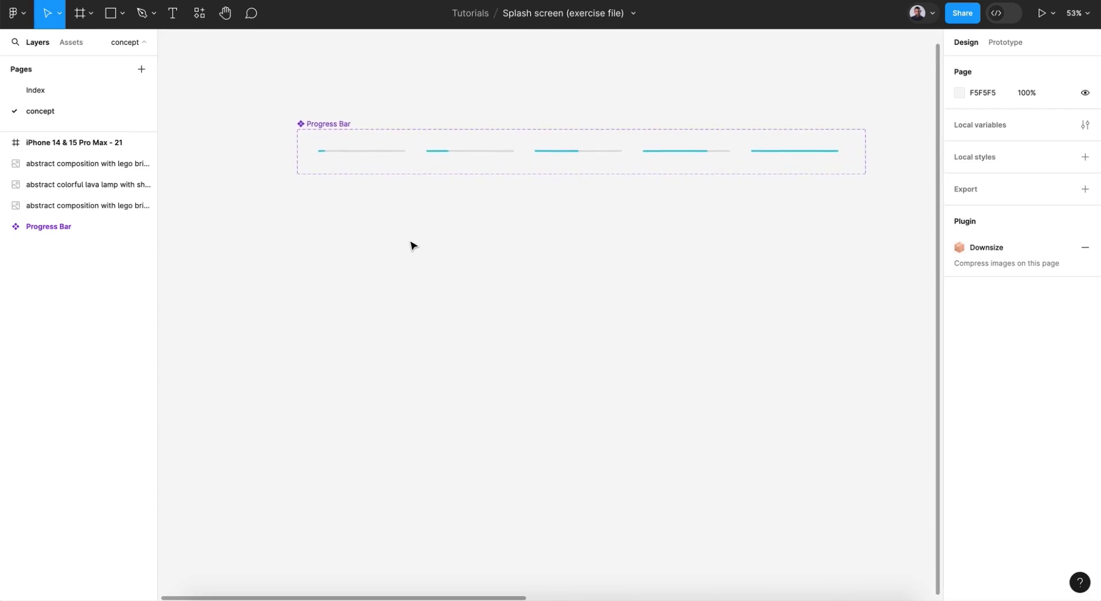
pyautogui.scroll(2, 411, 246)
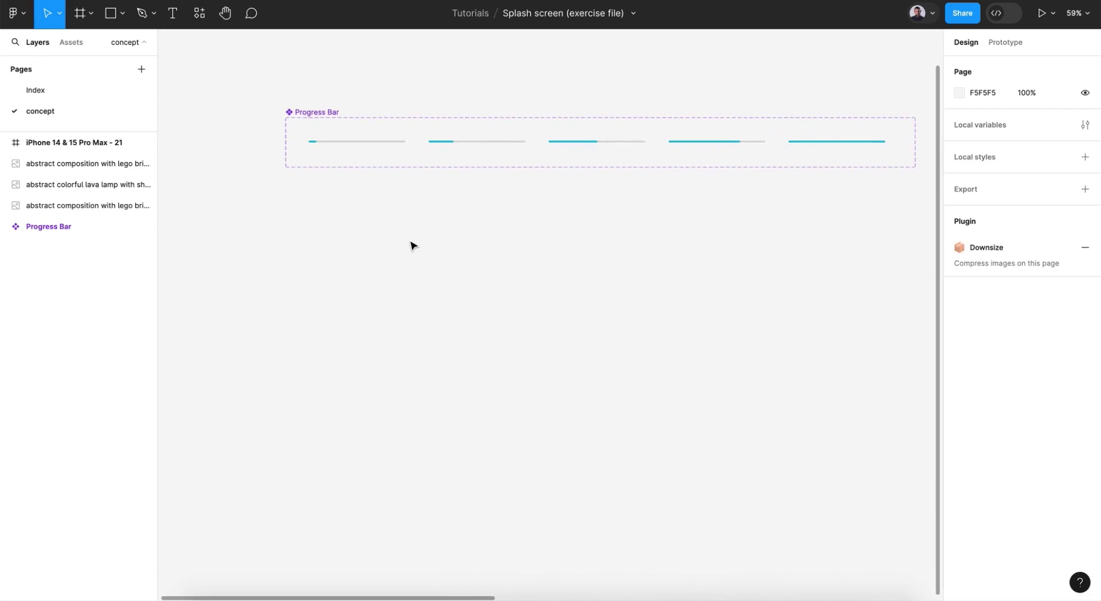
pyautogui.scroll(-1, 410, 245)
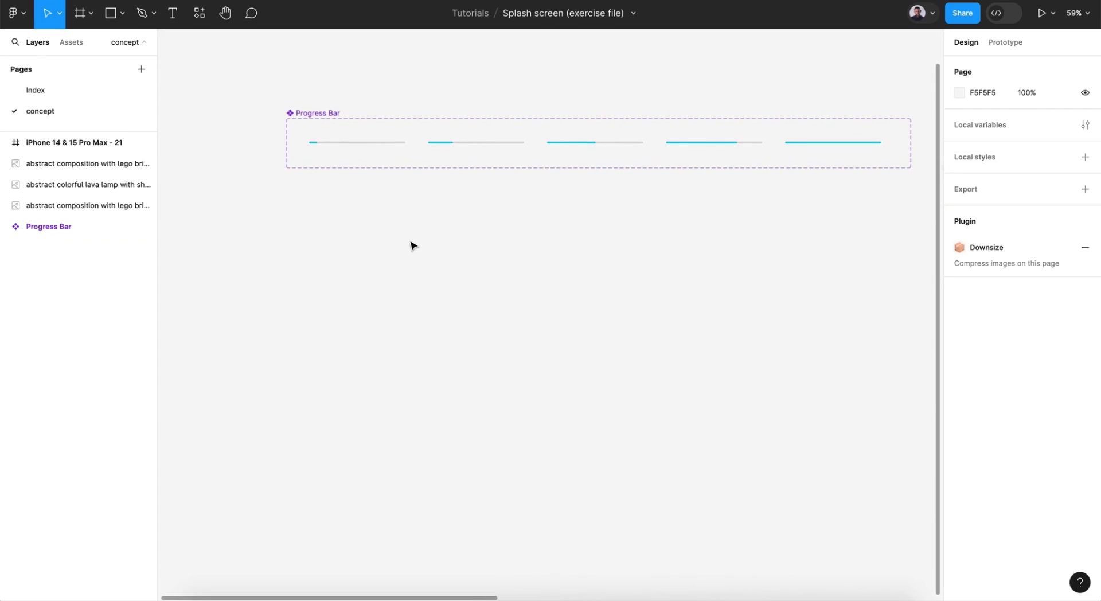
pyautogui.scroll(3, 411, 246)
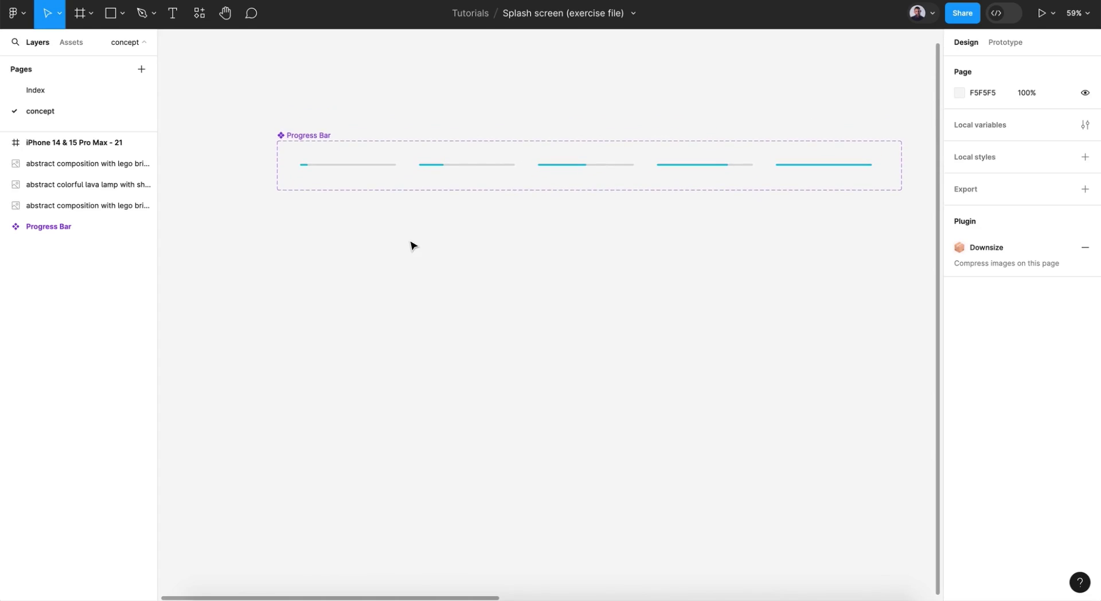
pyautogui.scroll(1, 411, 245)
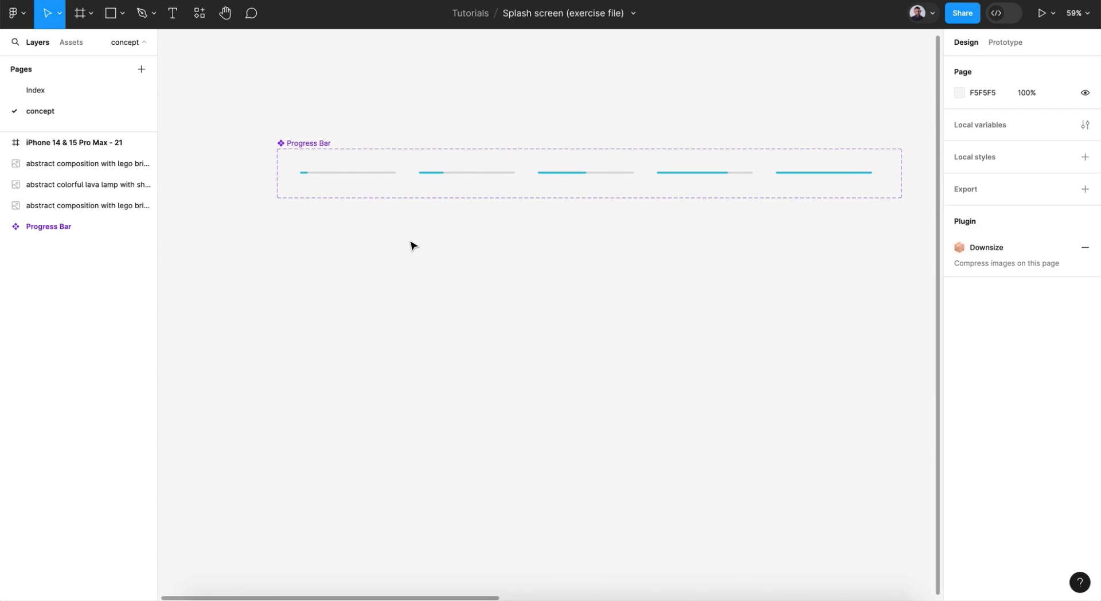
# Add a page named 'prototype' holding a 430×932 iPhone 14 & 15 Pro Max frame.
pyautogui.click(142, 70)
pyautogui.write('pr')
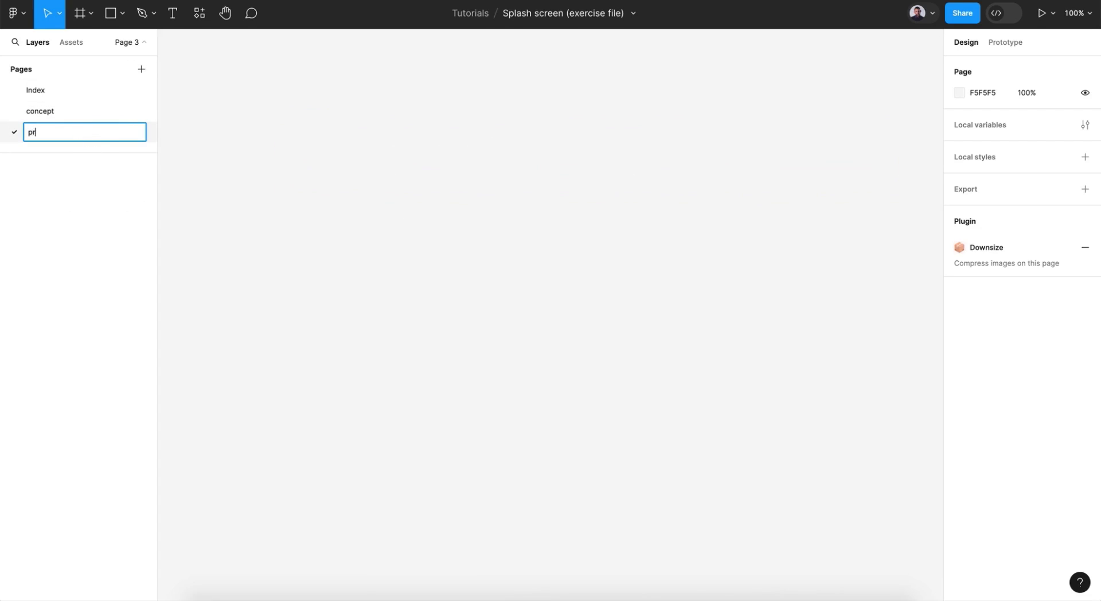
pyautogui.write('ototype')
pyautogui.press('Return')
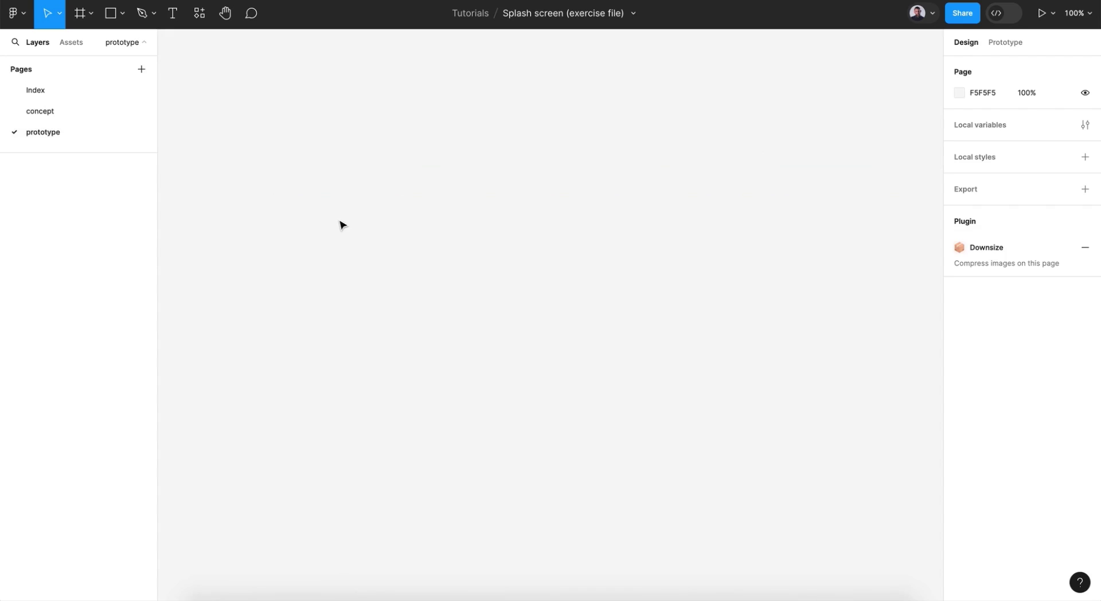
pyautogui.click(78, 19)
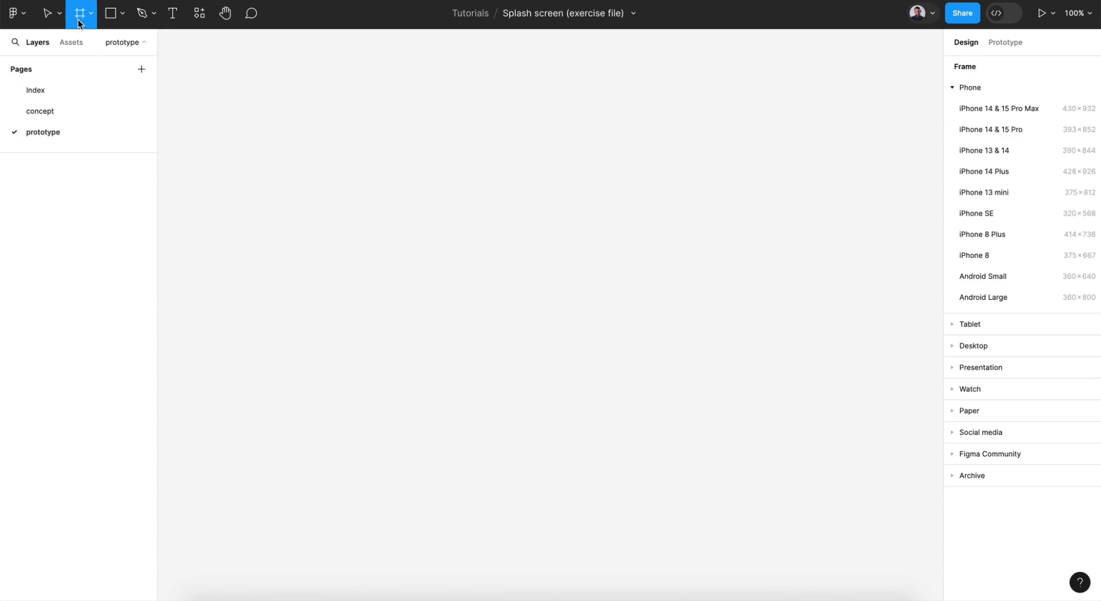
pyautogui.click(984, 110)
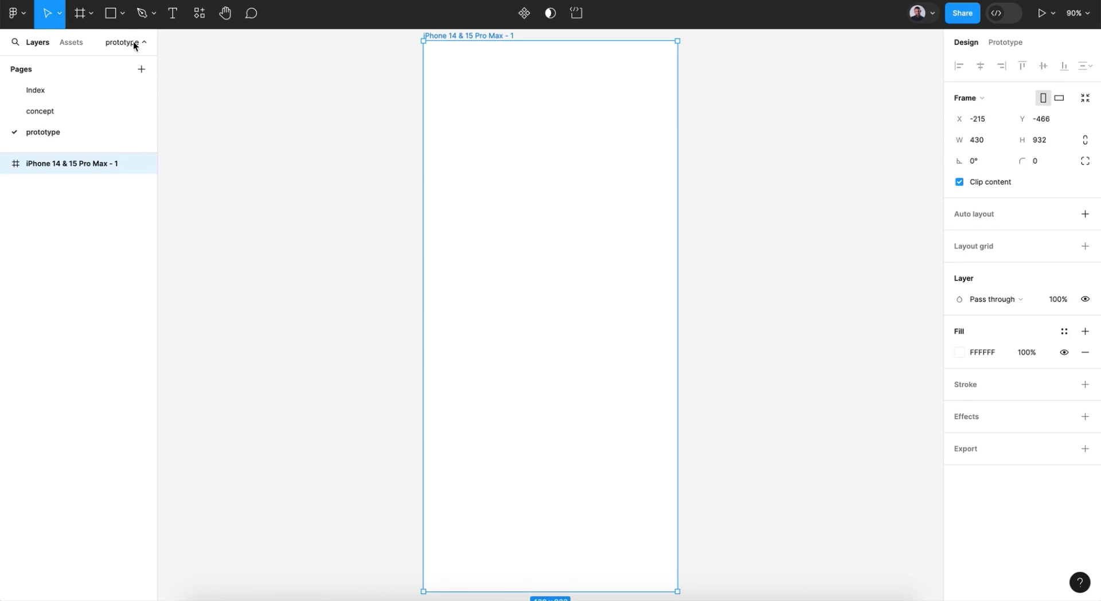
# Draw a 332×332 circle and move it just beyond the frame's bottom-left corner.
pyautogui.click(122, 21)
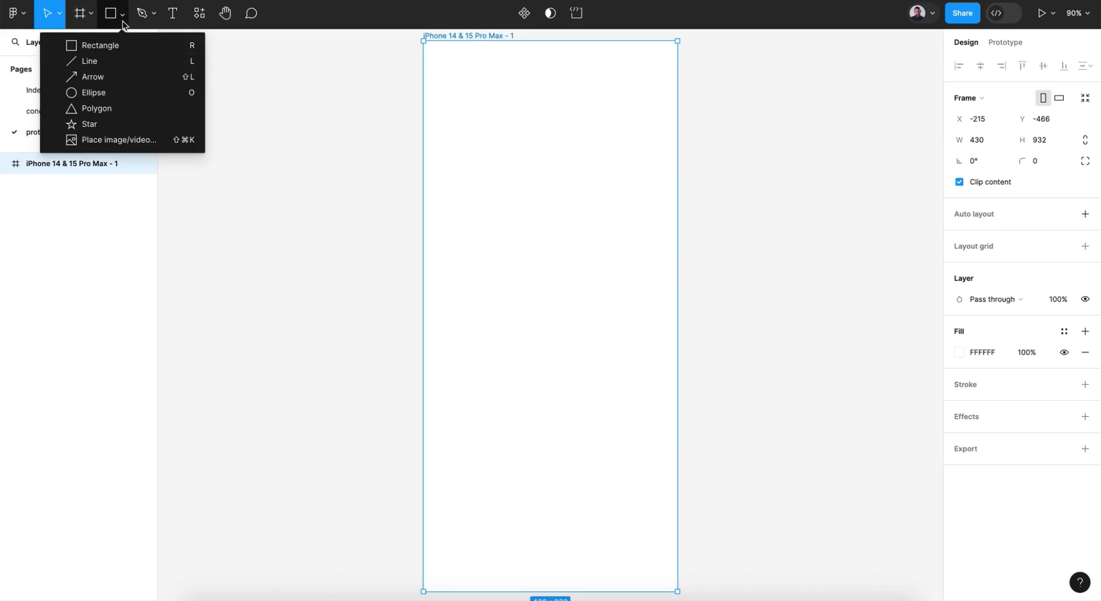
pyautogui.click(92, 93)
pyautogui.scroll(-3, 341, 191)
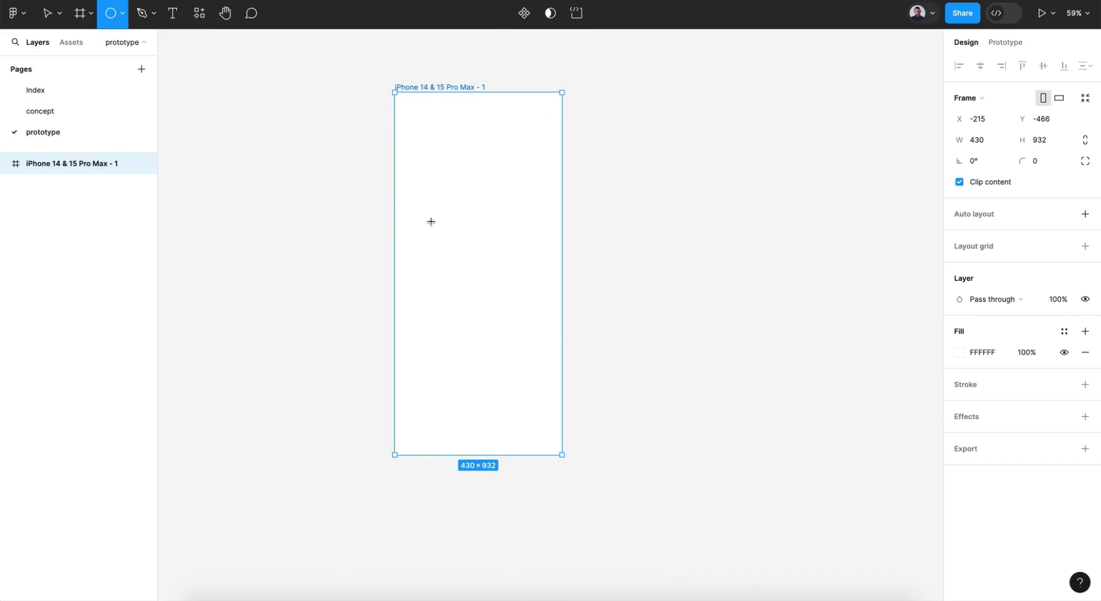
pyautogui.moveTo(429, 219); pyautogui.dragTo(557, 347)
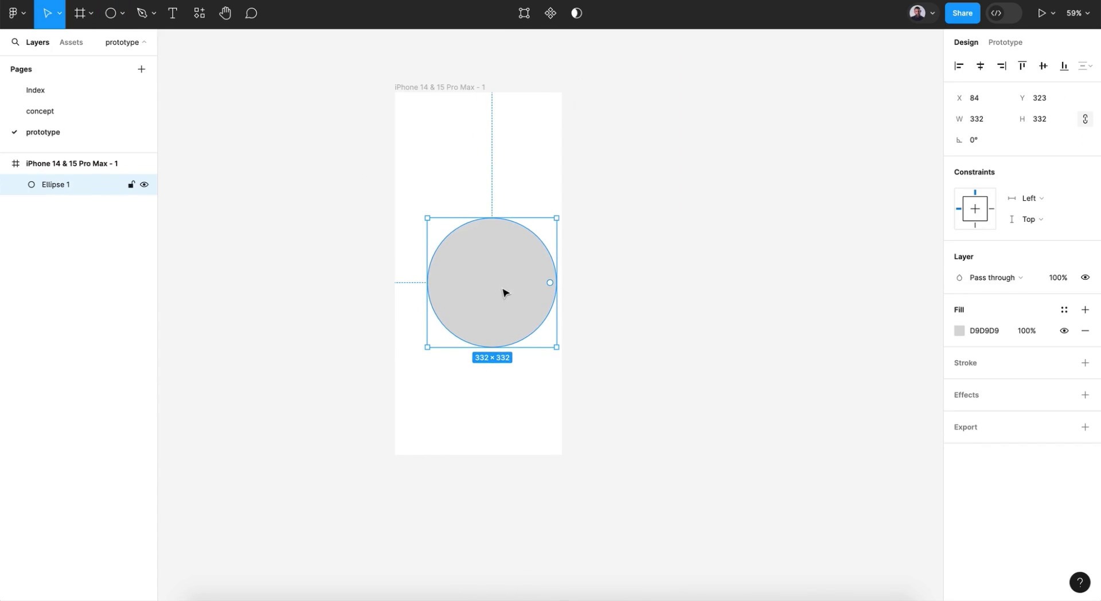
pyautogui.moveTo(491, 288); pyautogui.dragTo(405, 455)
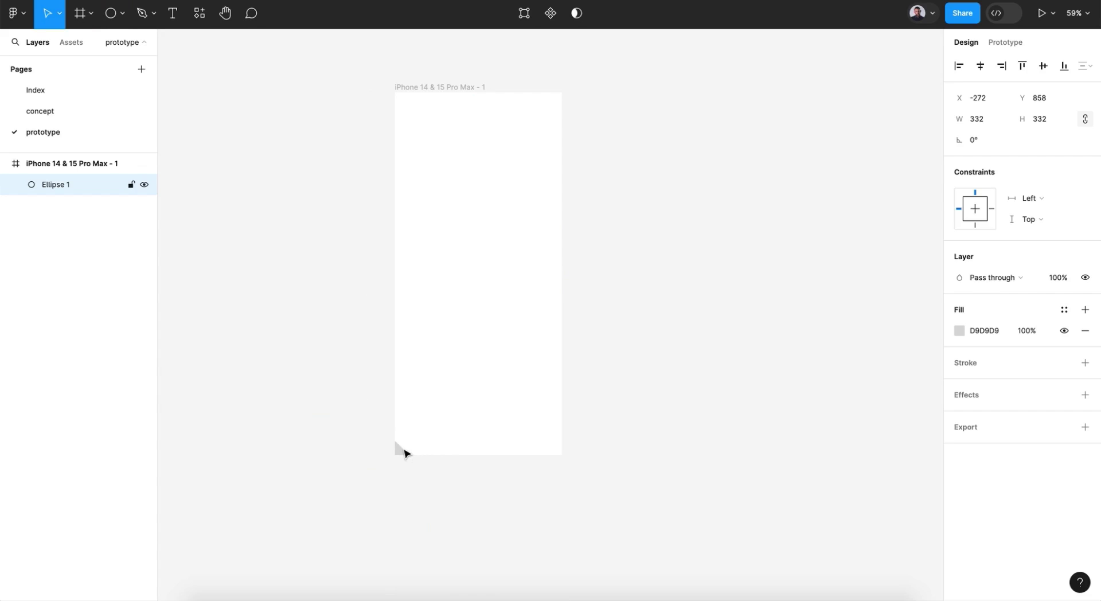
pyautogui.hotkey('shift', 'Left')
pyautogui.hotkey('shift', 'Down')
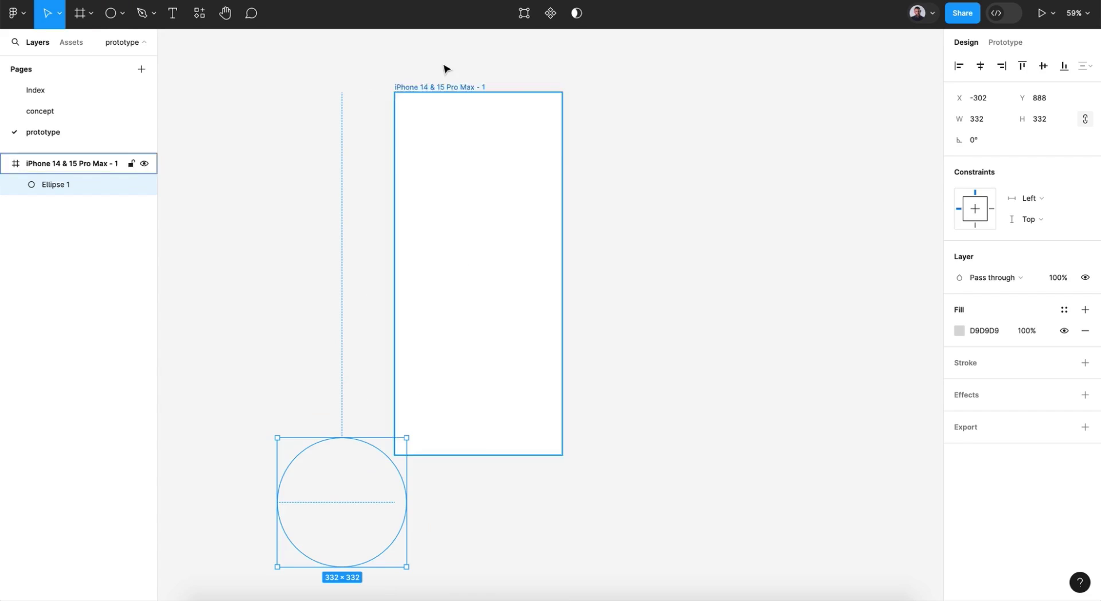
# Rename the phone frame to 'step 1'.
pyautogui.doubleClick(445, 86)
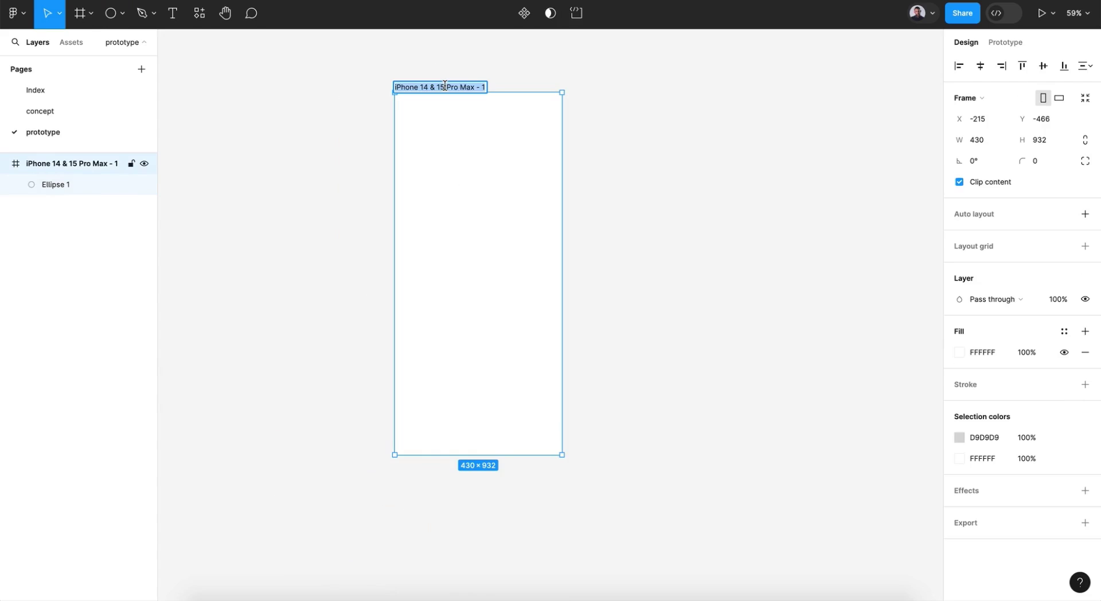
pyautogui.write('step 1')
pyautogui.press('Return')
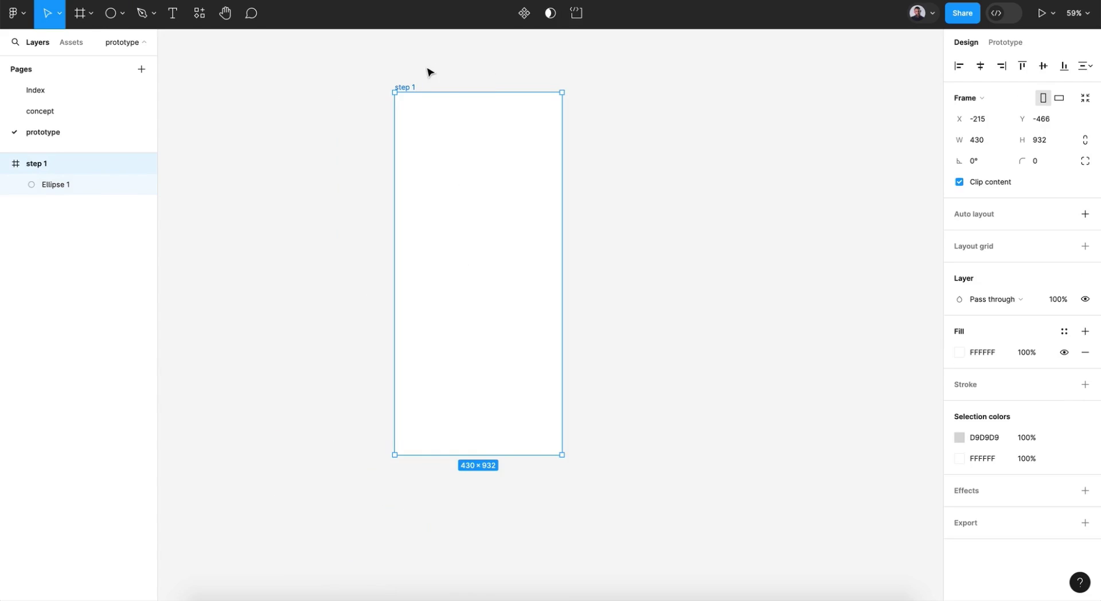
# Duplicate step 1 as step 2 and centre its Ellipse 1 horizontally and vertically.
pyautogui.hotkey('ctrl', 'd')
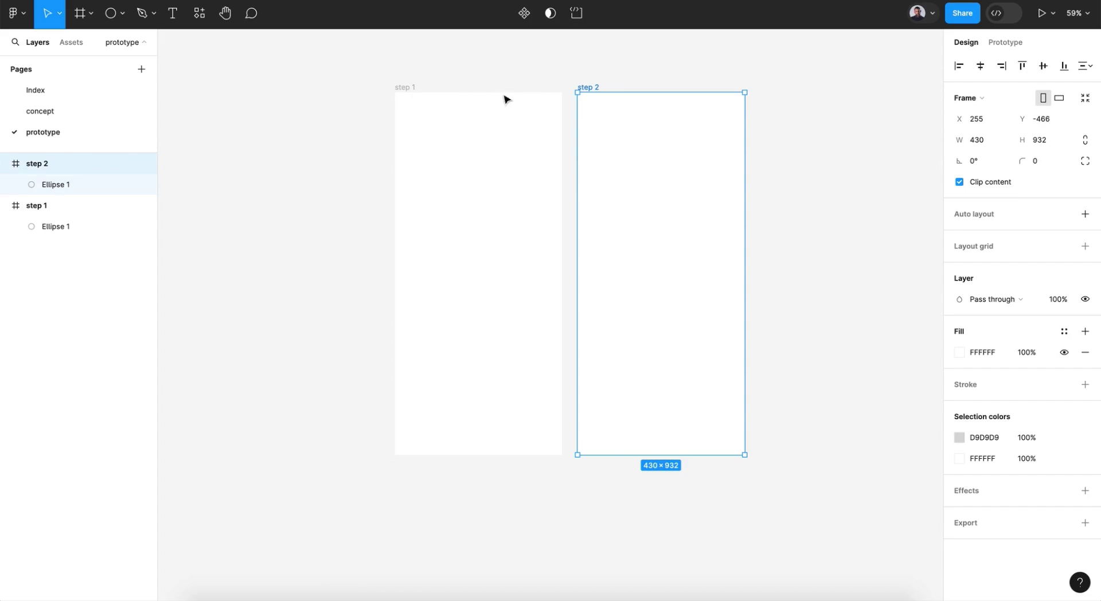
pyautogui.click(45, 184)
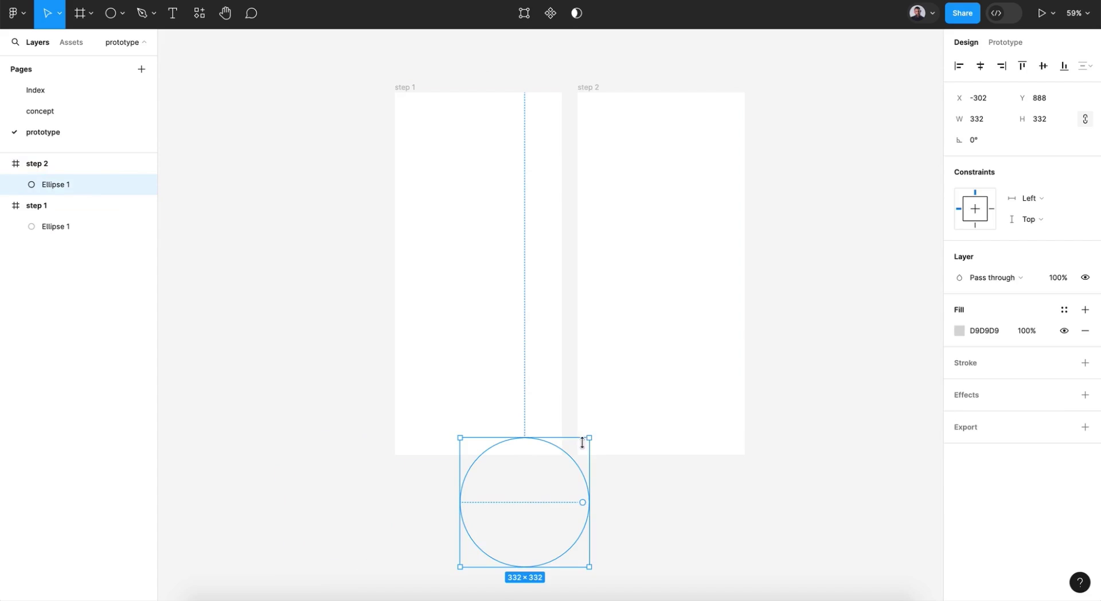
pyautogui.click(980, 65)
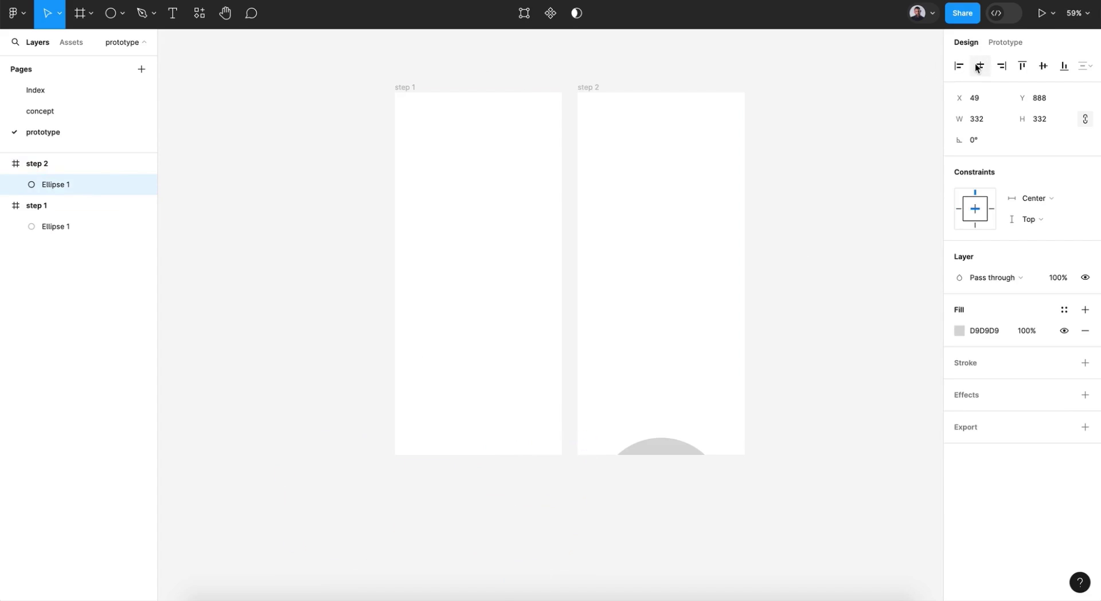
pyautogui.click(1043, 66)
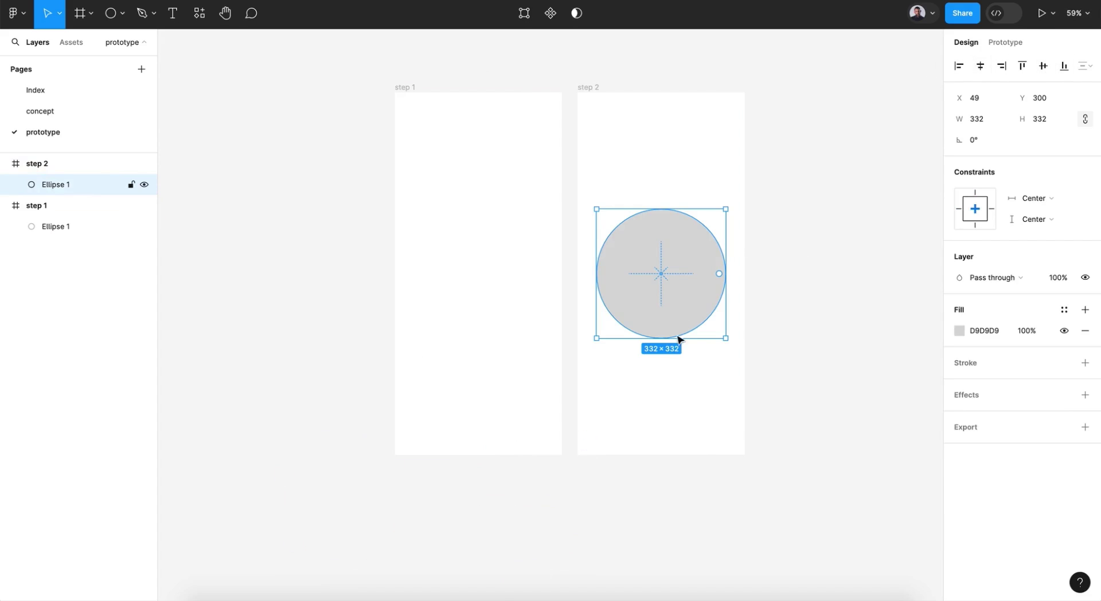
# Scale the step 2 circle proportionally to 1269×1269 so it covers the whole frame.
pyautogui.press('k')
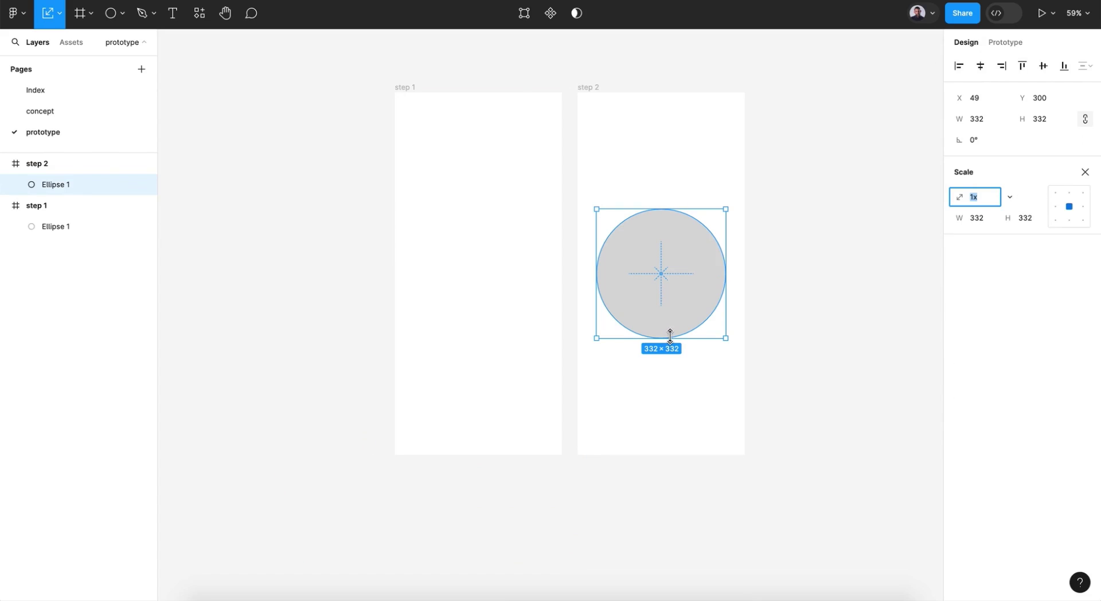
pyautogui.moveTo(670, 335); pyautogui.dragTo(664, 523)
pyautogui.moveTo(662, 209); pyautogui.dragTo(669, 72)
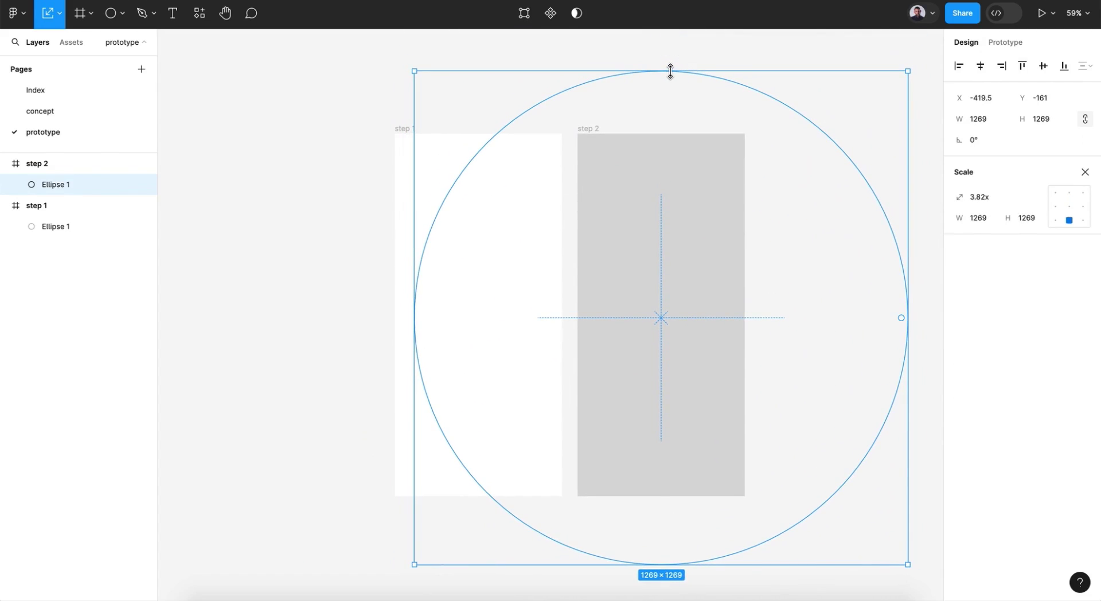
pyautogui.click(59, 18)
pyautogui.click(64, 42)
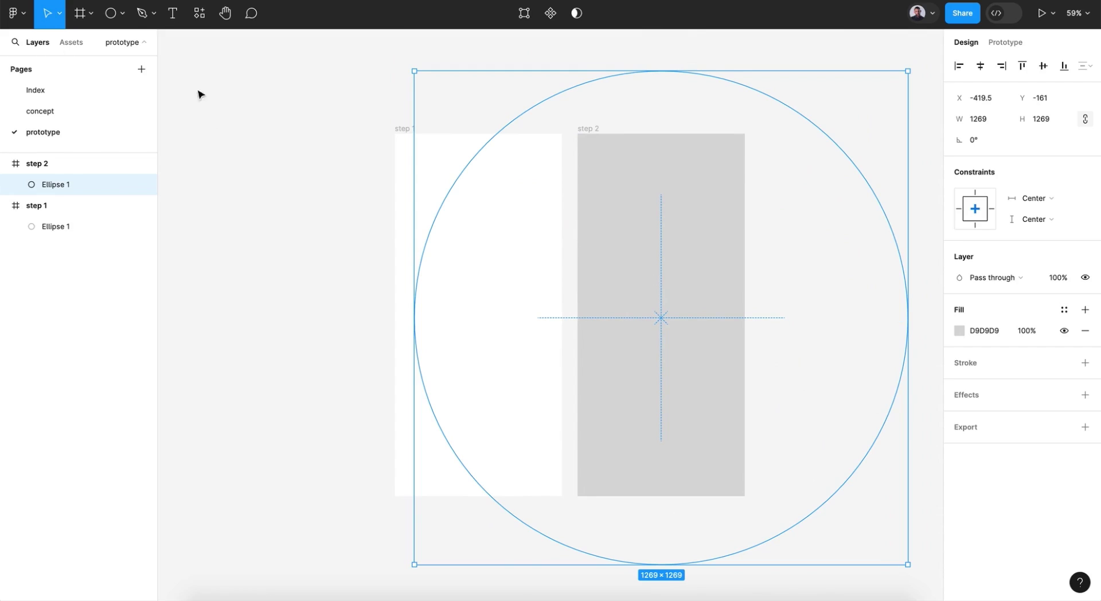
# Search for and launch the uiGradients plugin.
pyautogui.click(200, 15)
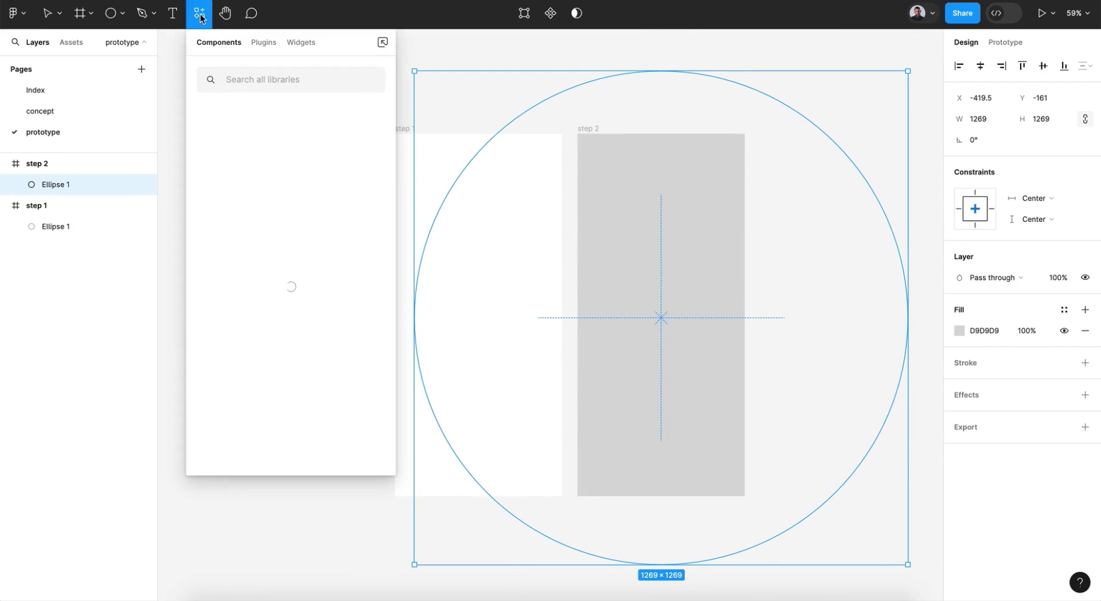
pyautogui.click(256, 44)
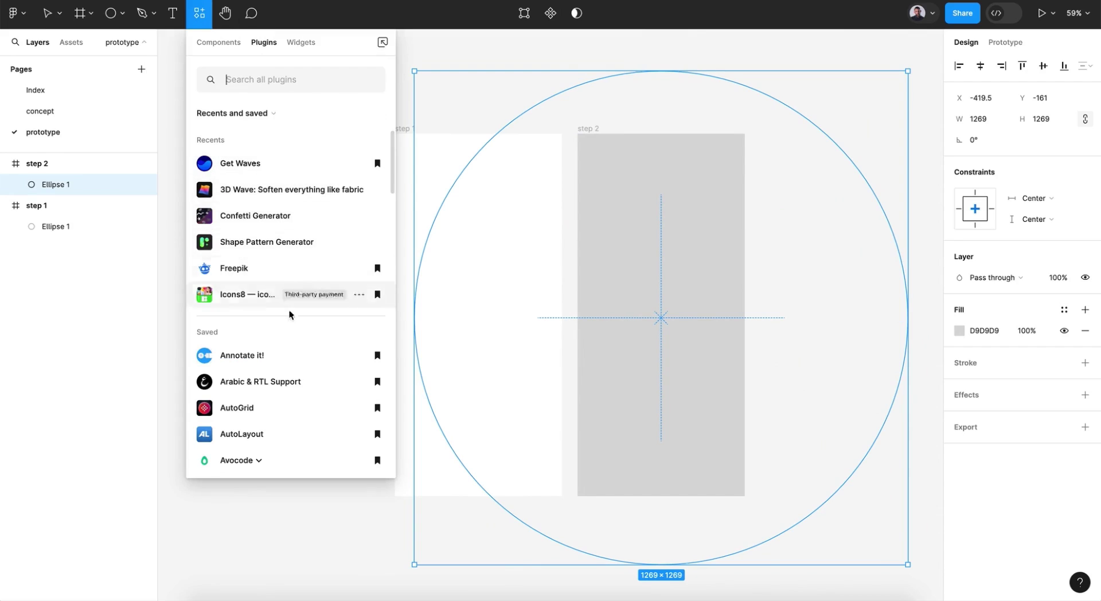
pyautogui.click(262, 80)
pyautogui.write('u')
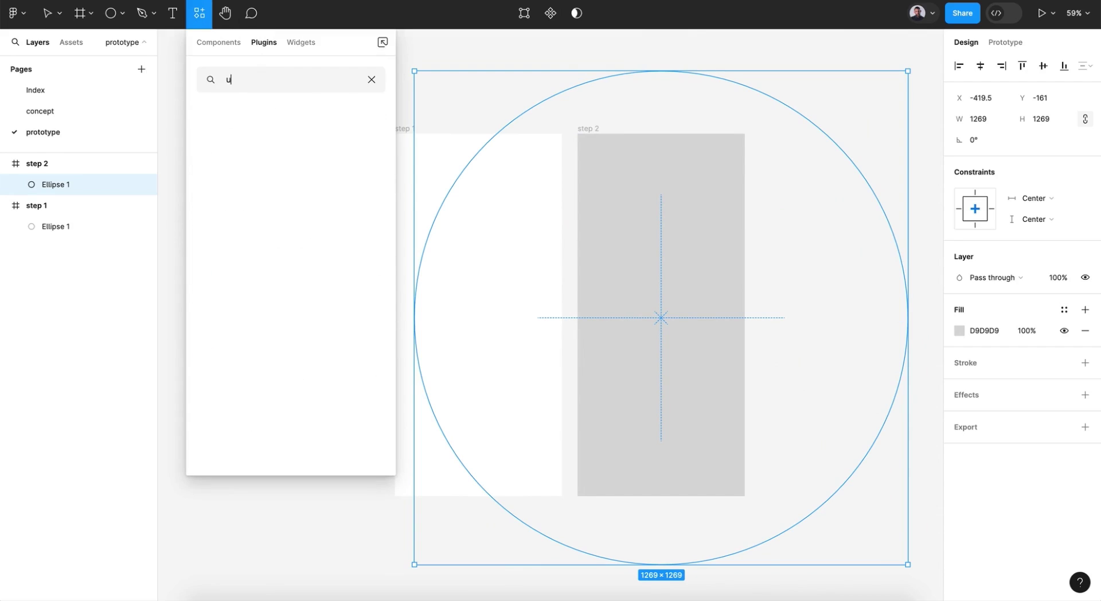
pyautogui.write('igradient')
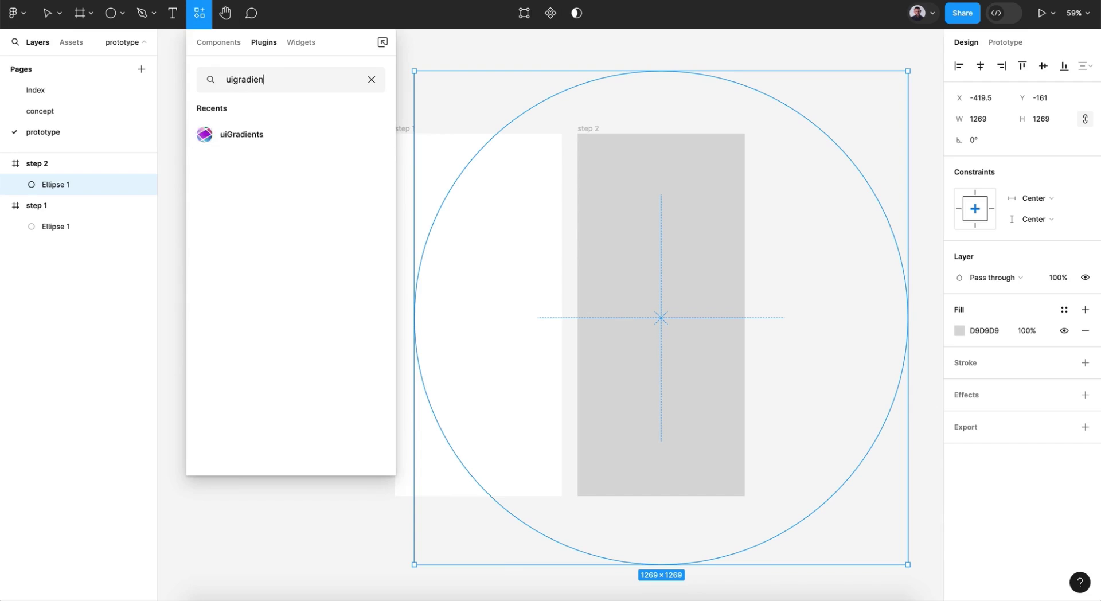
pyautogui.click(302, 141)
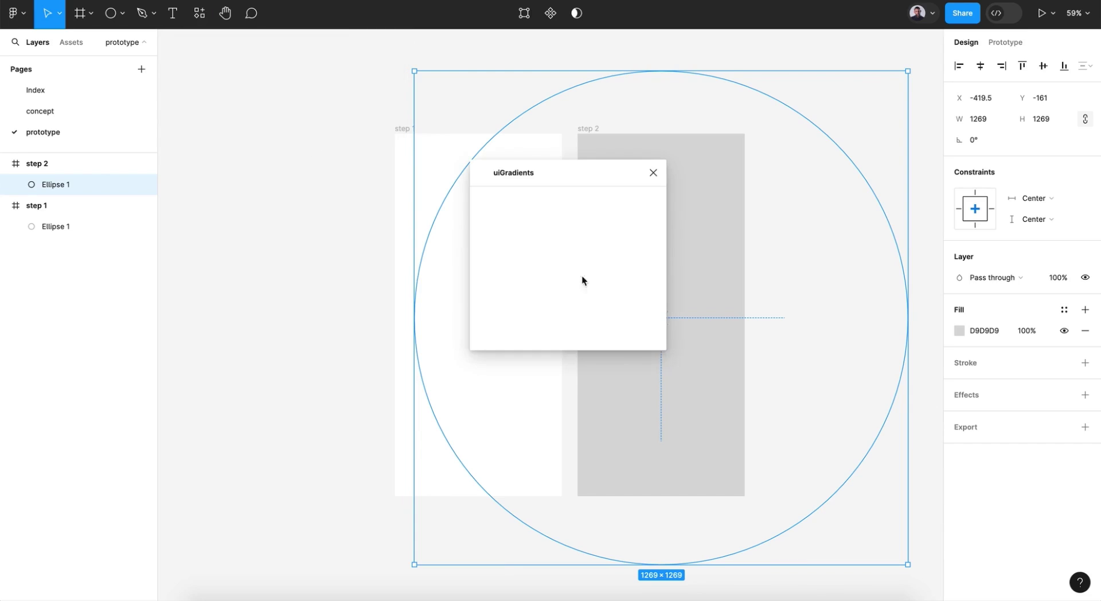
# Apply the purple-pink uiGradients gradient to the big circle in step 2.
pyautogui.moveTo(566, 175); pyautogui.dragTo(288, 92)
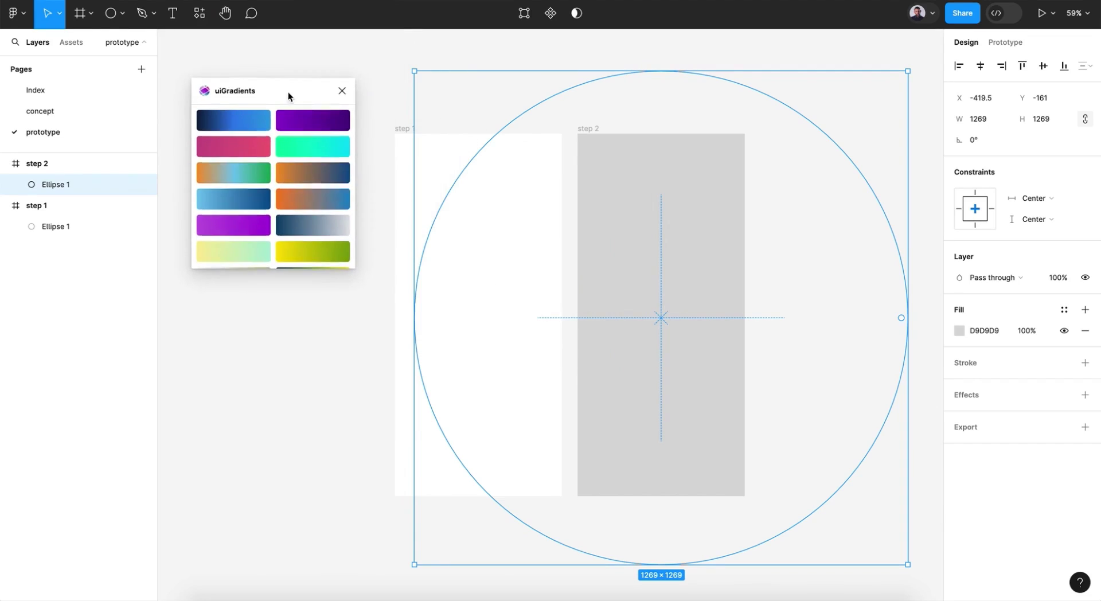
pyautogui.scroll(-3, 302, 198)
pyautogui.scroll(-4, 301, 198)
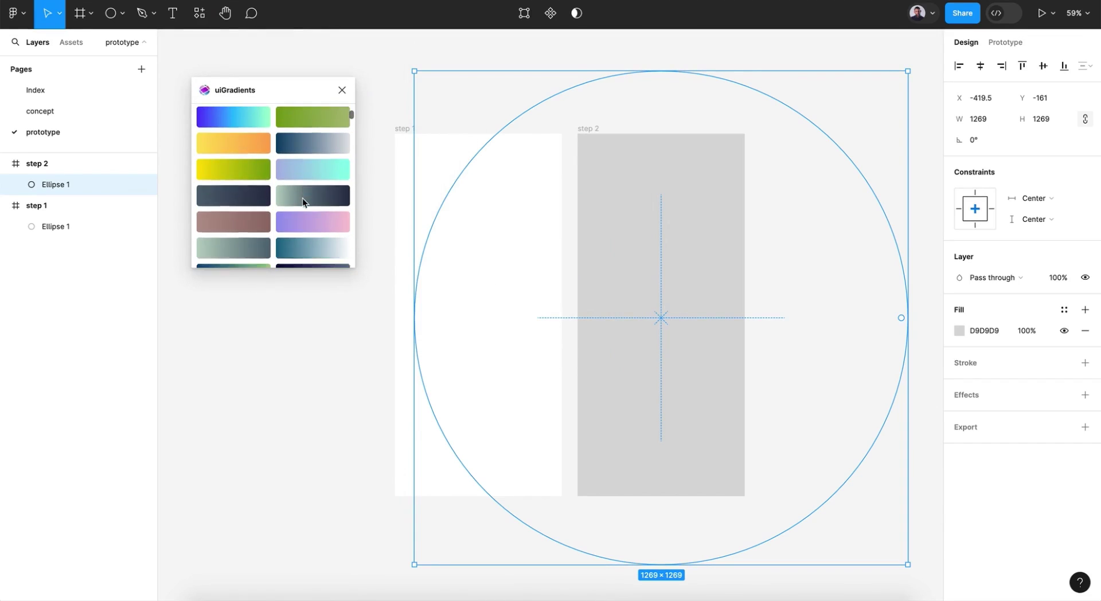
pyautogui.scroll(-1, 301, 198)
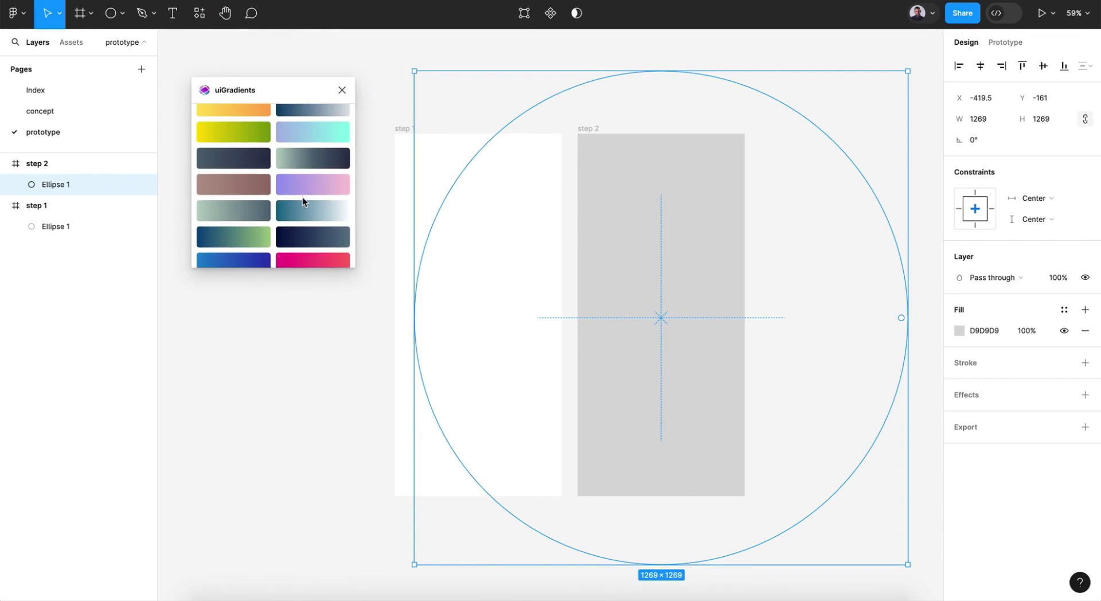
pyautogui.click(302, 192)
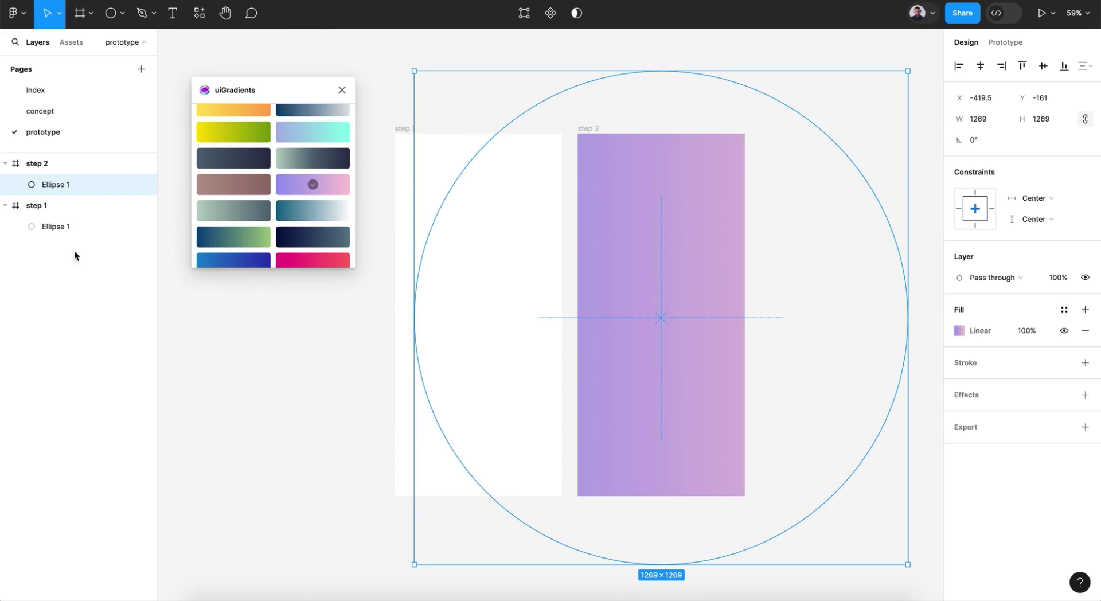
# Give step 1's circle the same purple-pink gradient, then select the step 2 frame.
pyautogui.click(61, 234)
pyautogui.scroll(-5, 248, 395)
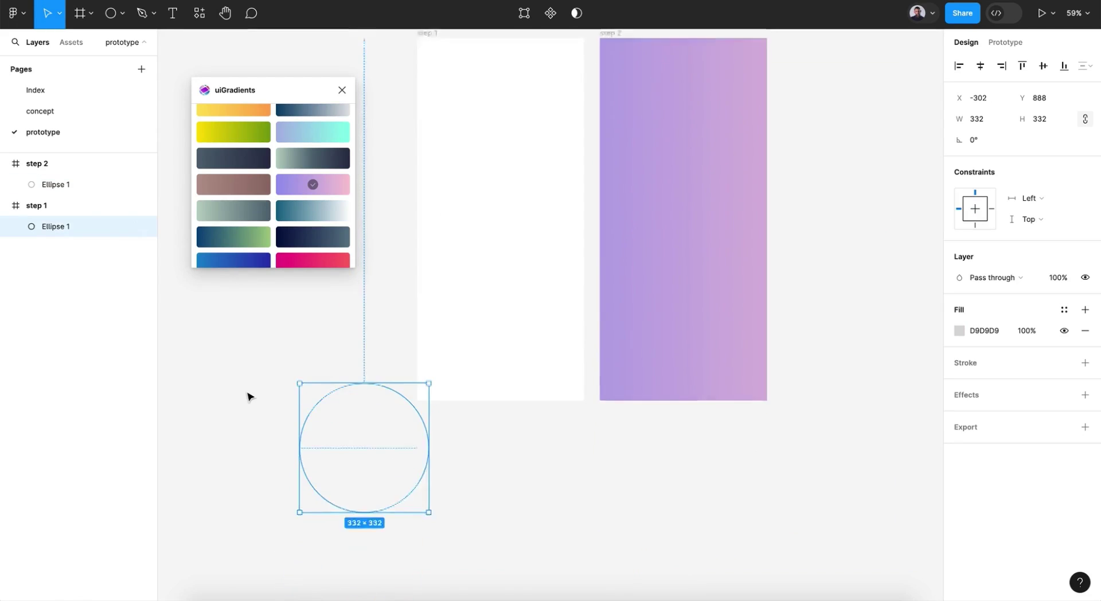
pyautogui.click(327, 188)
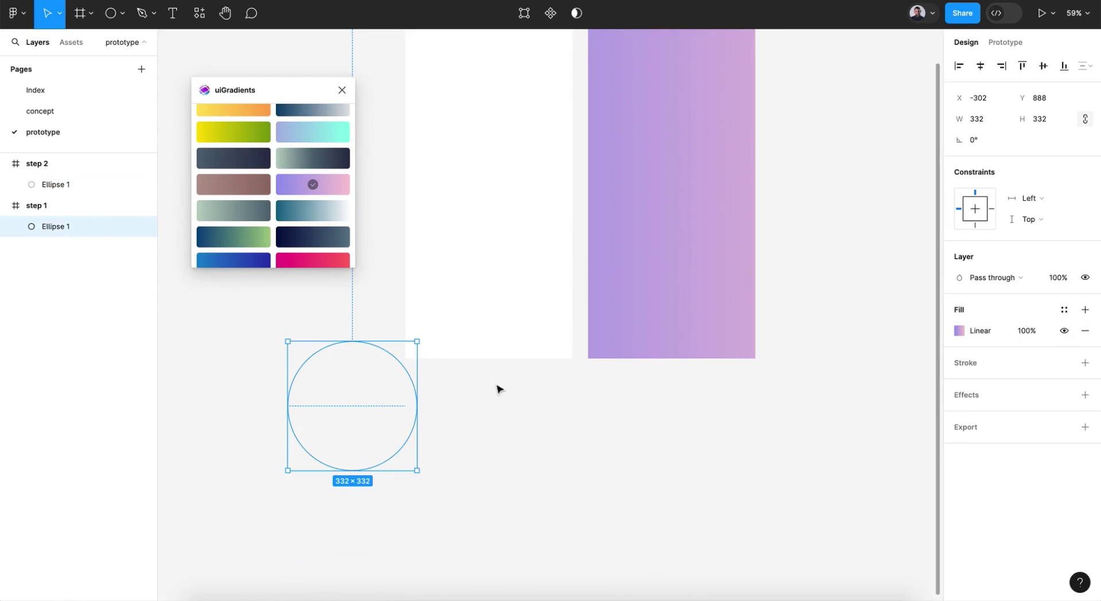
pyautogui.scroll(5, 498, 389)
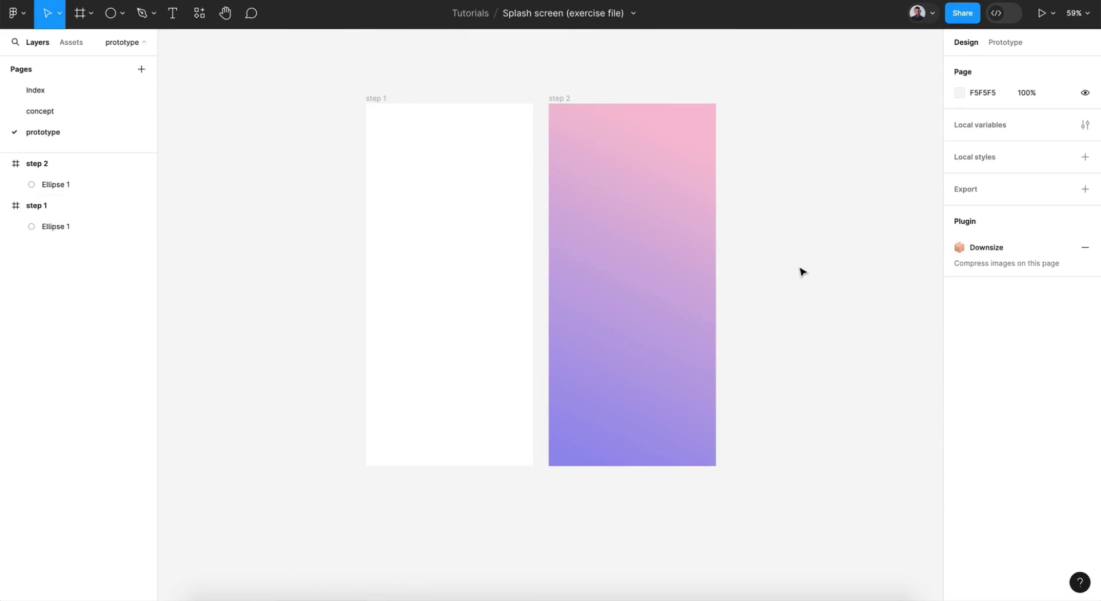
pyautogui.hscroll(5, 799, 273)
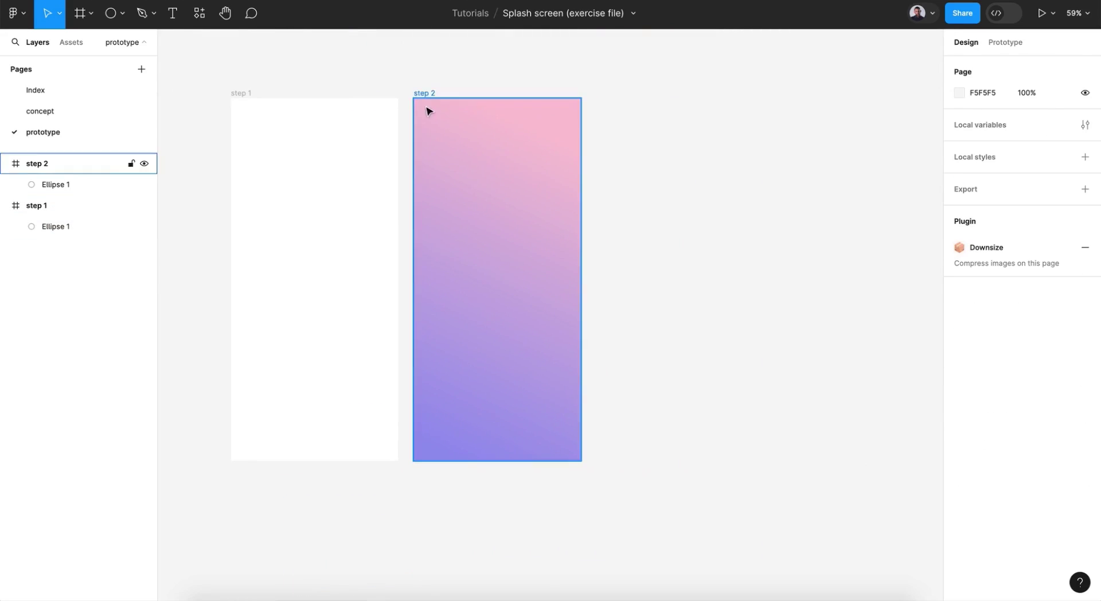
pyautogui.click(431, 92)
pyautogui.hscroll(4, 653, 122)
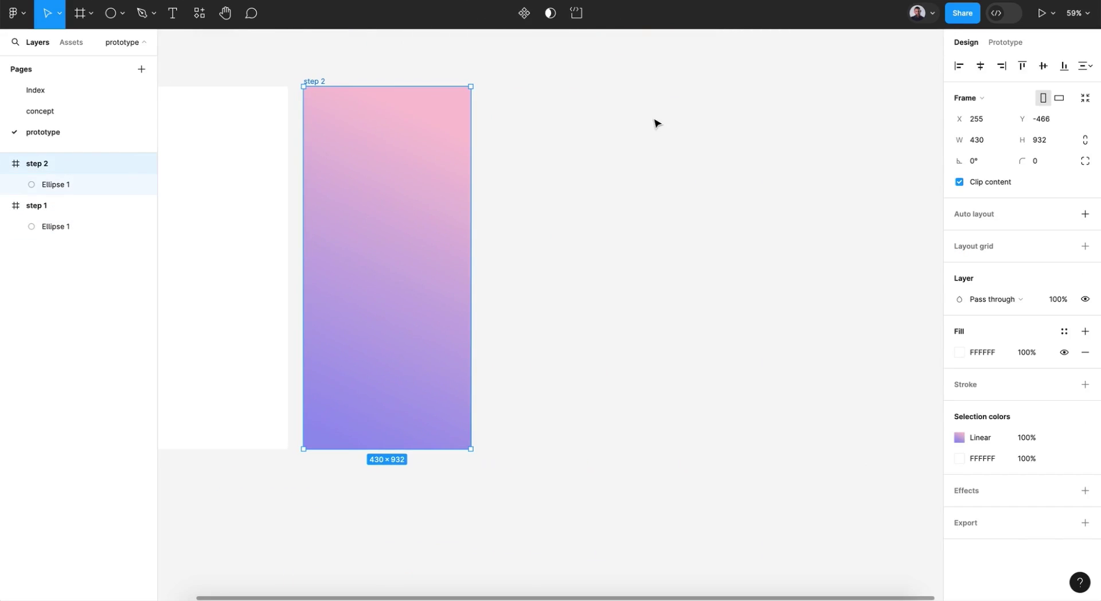
# Duplicate step 2 as step 3 and shrink its gradient circle to about 362×362 near the top.
pyautogui.hotkey('ctrl', 'd')
pyautogui.click(575, 223)
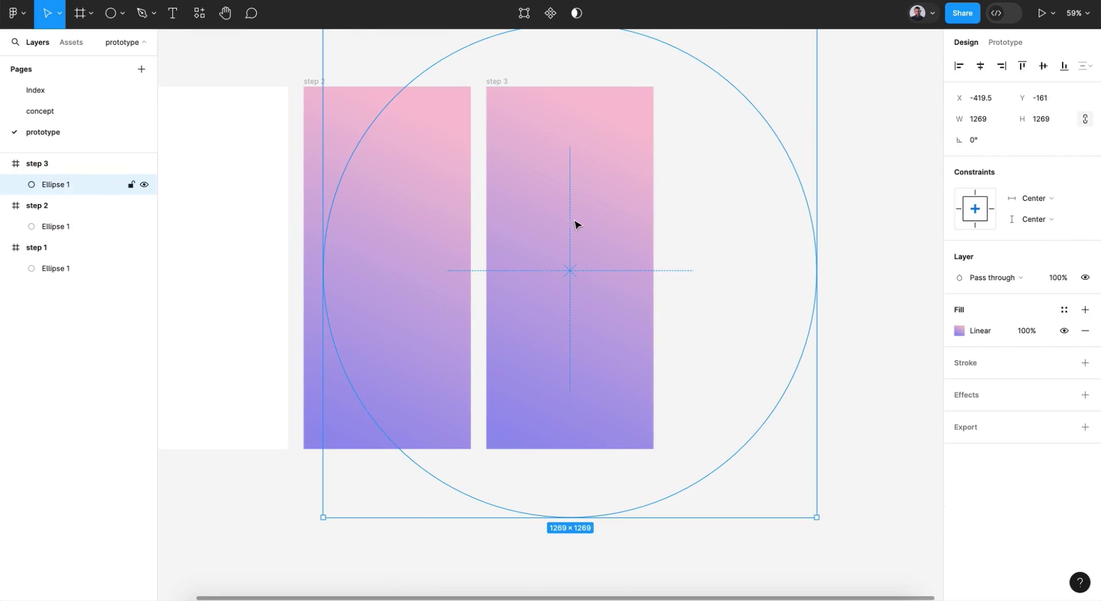
pyautogui.scroll(3, 643, 77)
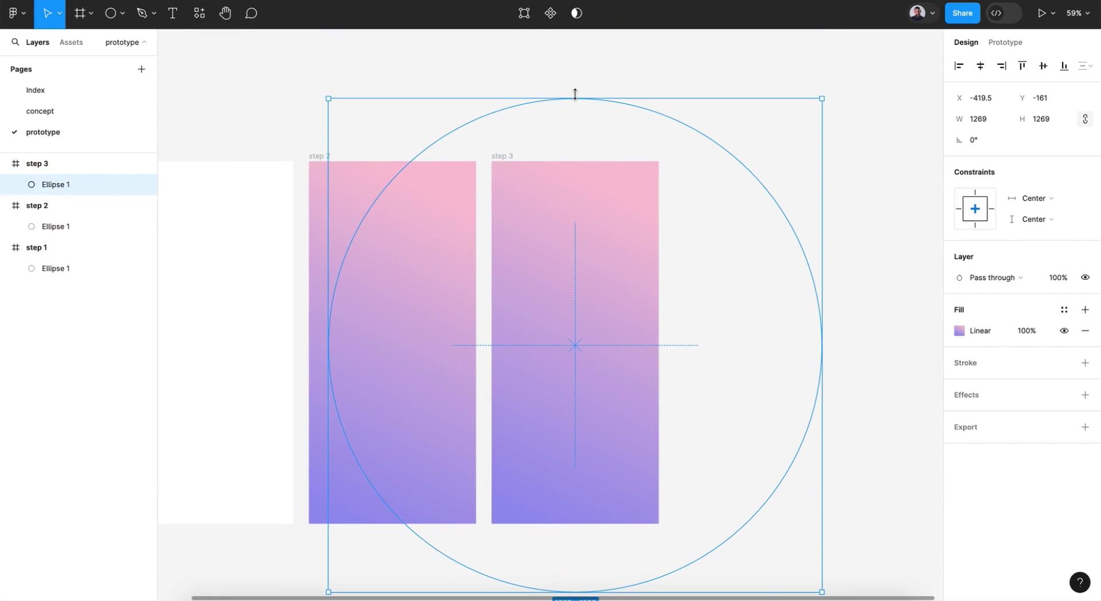
pyautogui.press('k')
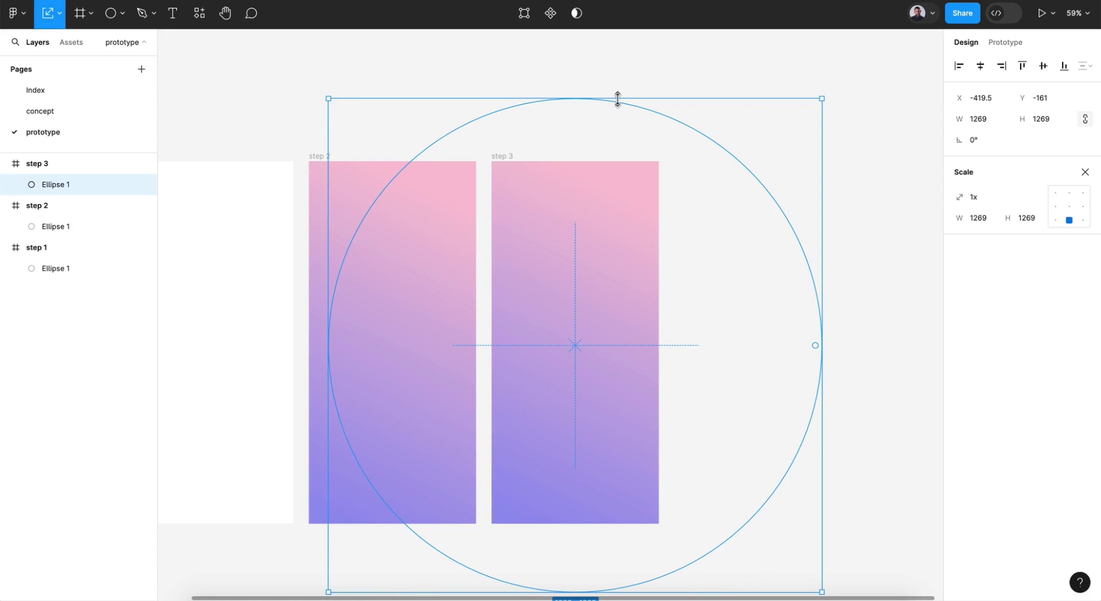
pyautogui.moveTo(618, 99); pyautogui.dragTo(600, 449)
pyautogui.moveTo(590, 510); pyautogui.dragTo(591, 314)
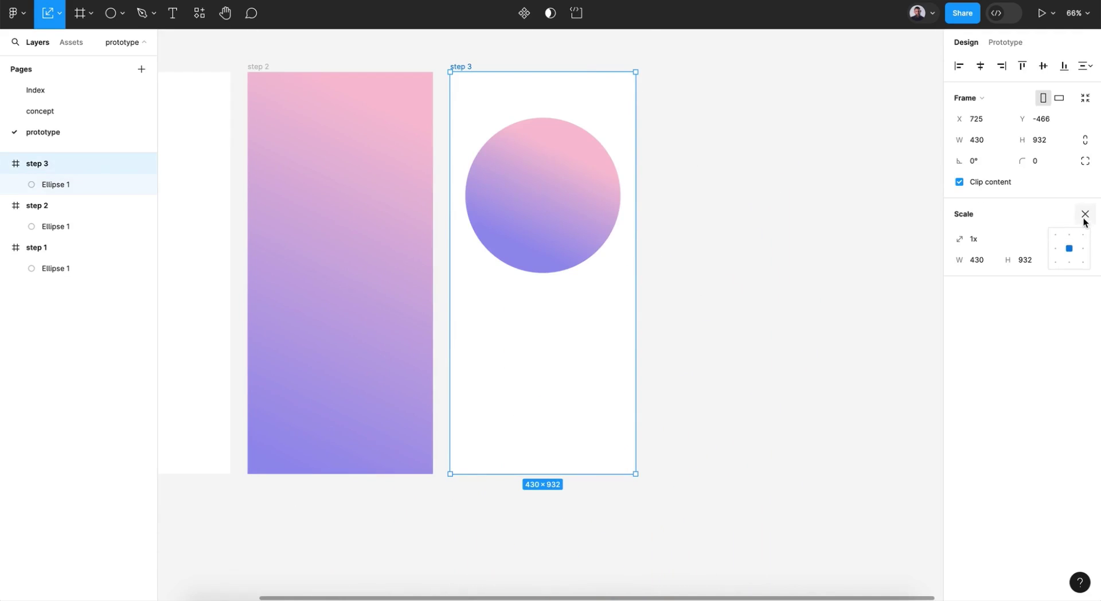
pyautogui.click(1084, 216)
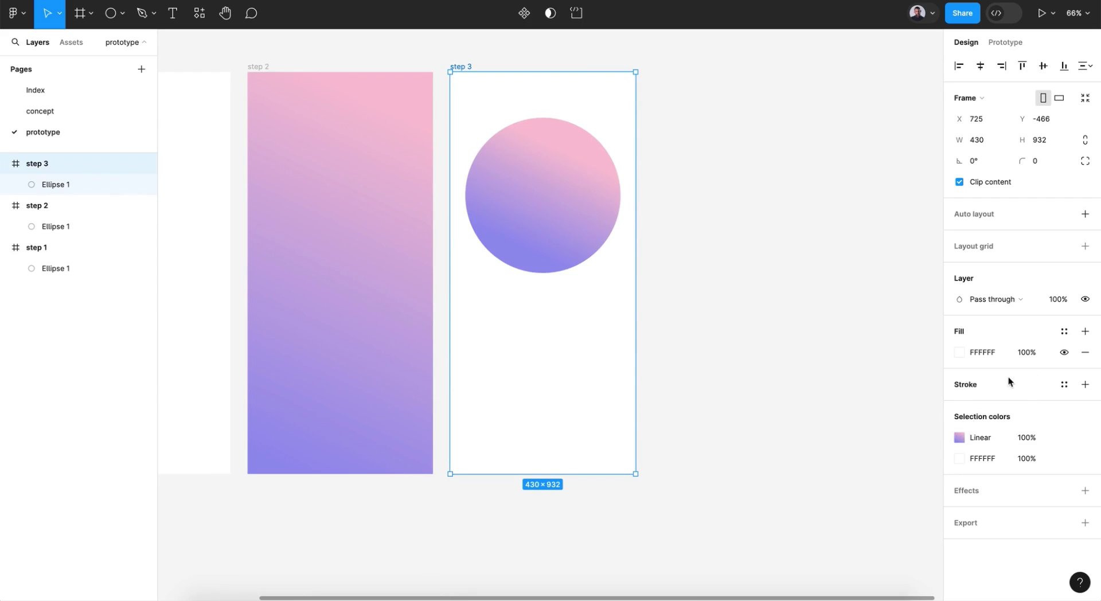
# Replace the step 3 circle's linear gradient with a solid pale cyan D6F5FF fill.
pyautogui.click(535, 208)
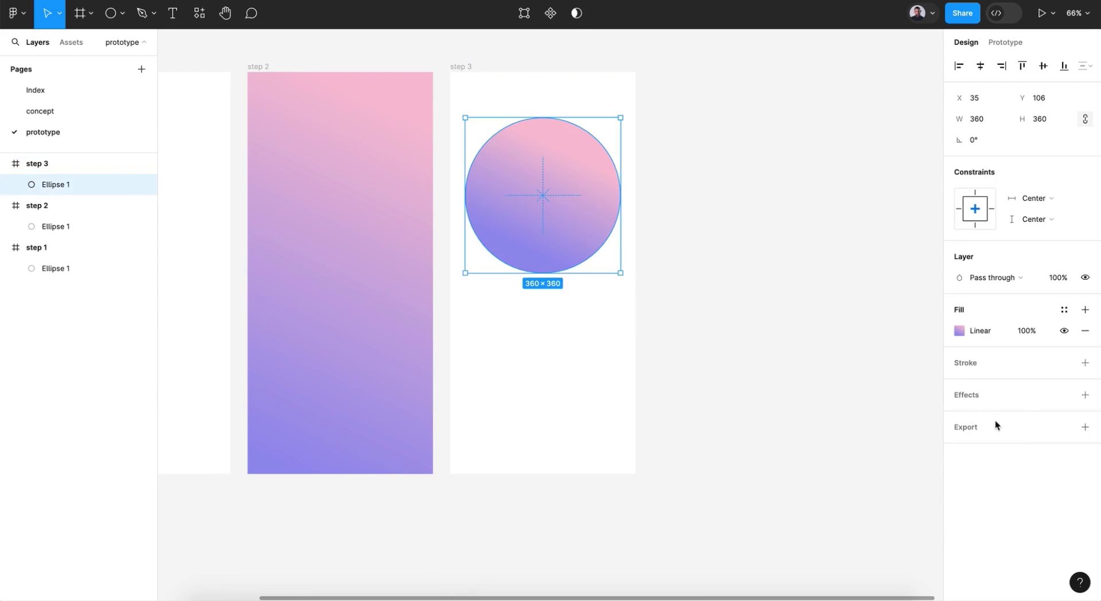
pyautogui.click(1084, 331)
pyautogui.click(1085, 309)
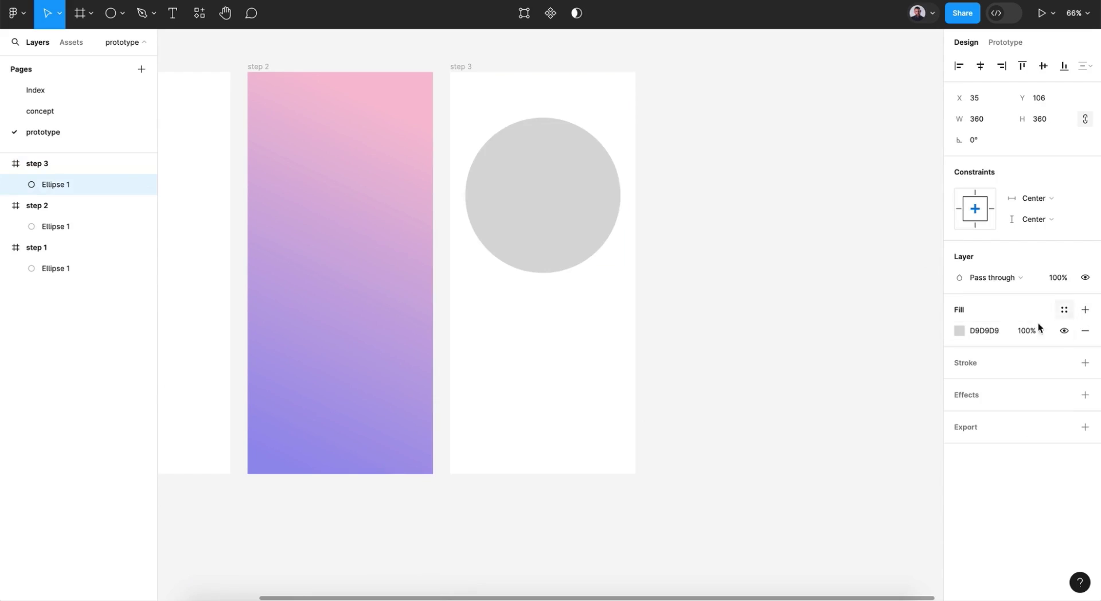
pyautogui.click(960, 331)
pyautogui.moveTo(825, 437); pyautogui.dragTo(884, 441)
pyautogui.moveTo(816, 327); pyautogui.dragTo(810, 260)
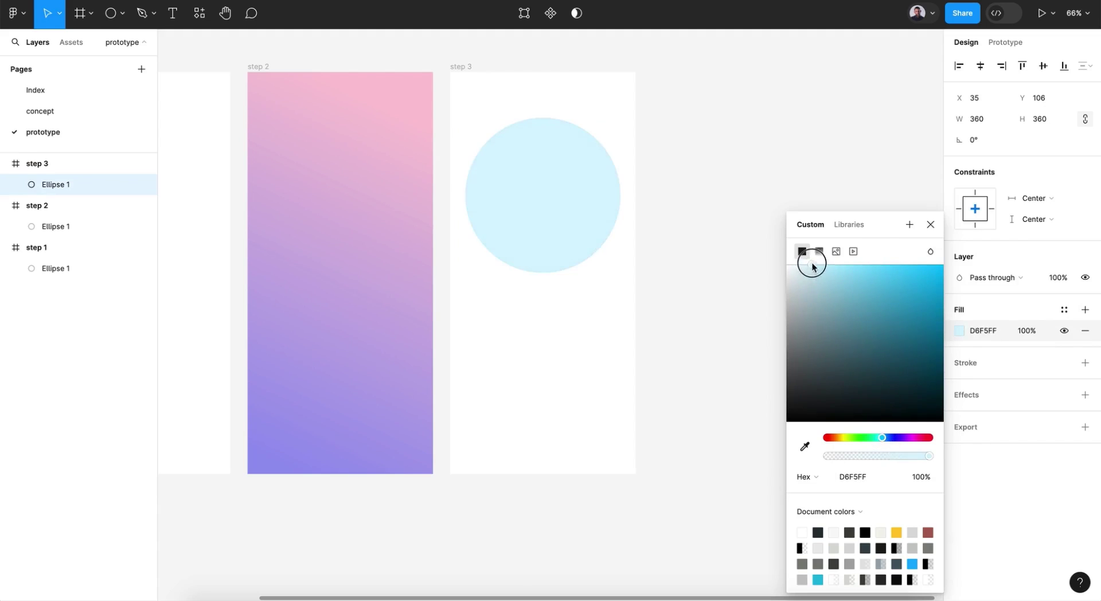
# Select the lego-cube image on the concept page.
pyautogui.click(807, 207)
pyautogui.click(810, 211)
pyautogui.scroll(-5, 810, 211)
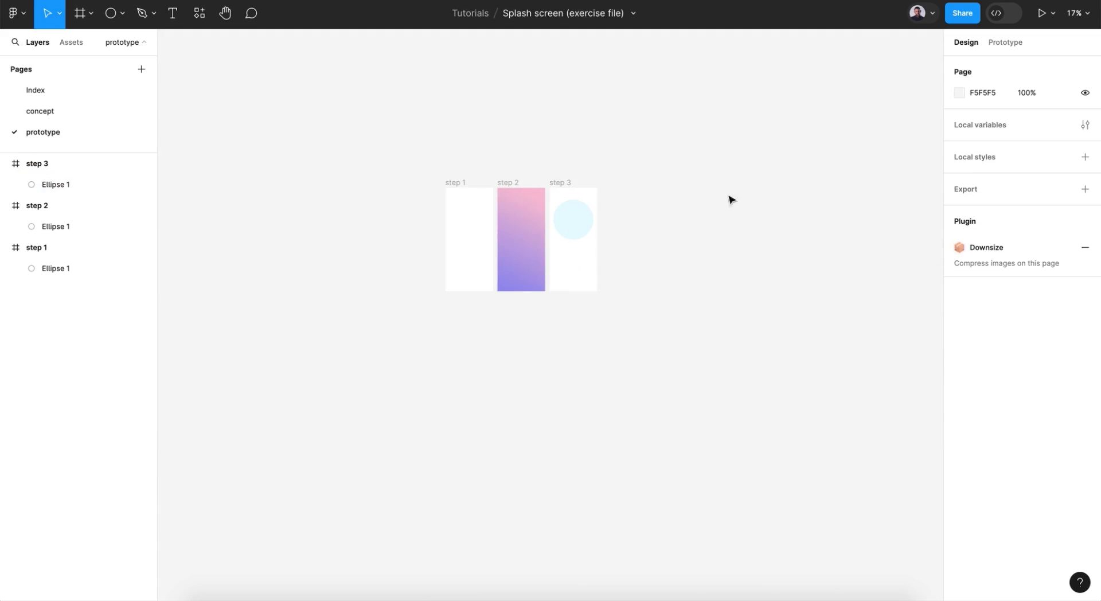
pyautogui.click(93, 110)
pyautogui.hscroll(10, 828, 432)
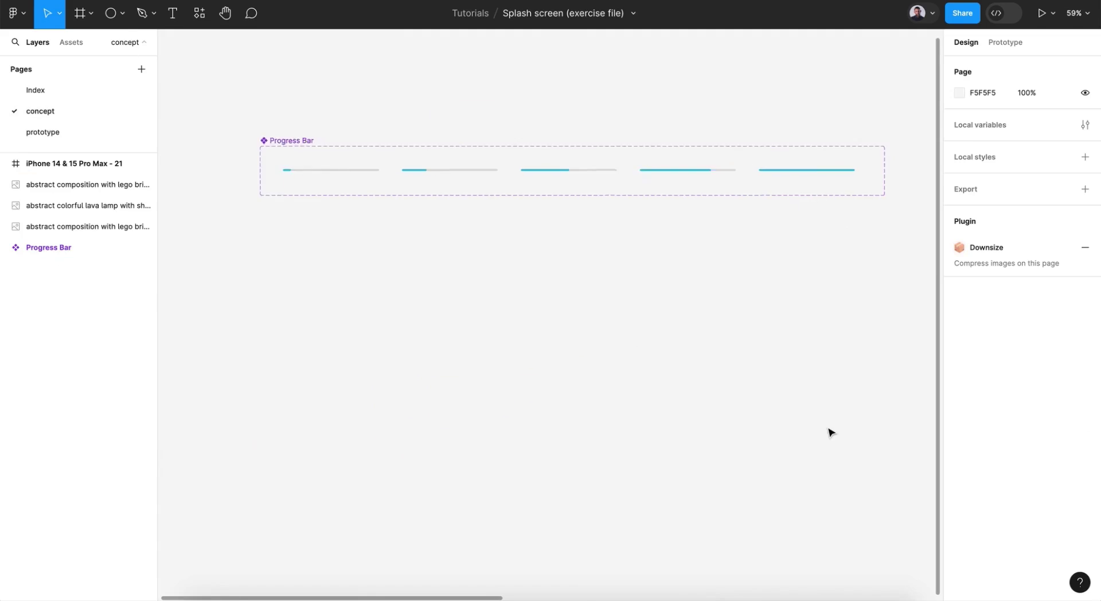
pyautogui.click(86, 226)
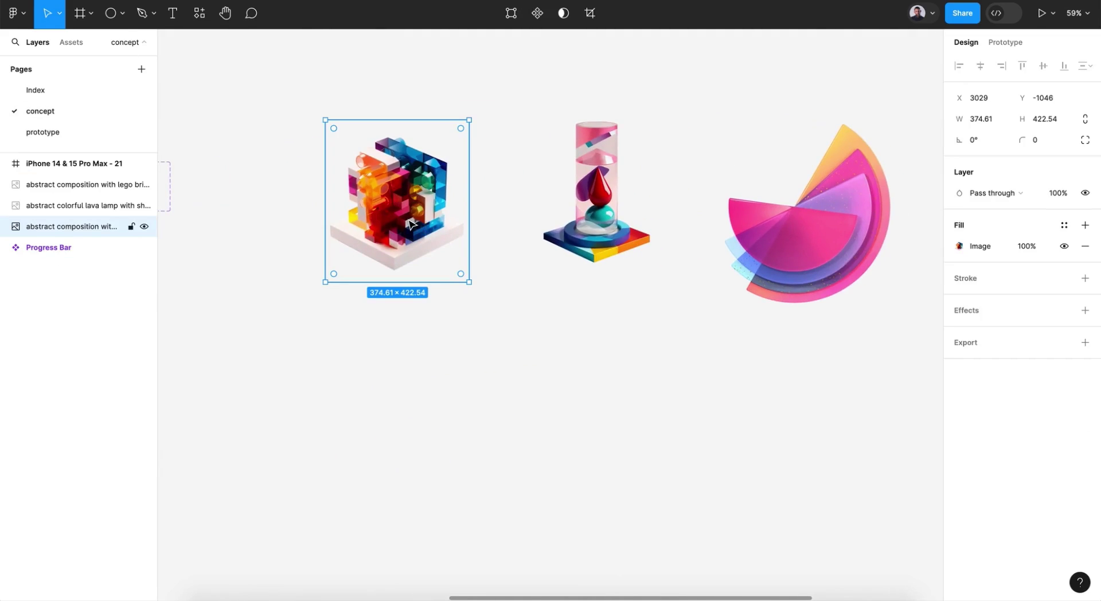
# Paste the lego image into step 3 and move it up onto the pale cyan circle.
pyautogui.click(90, 133)
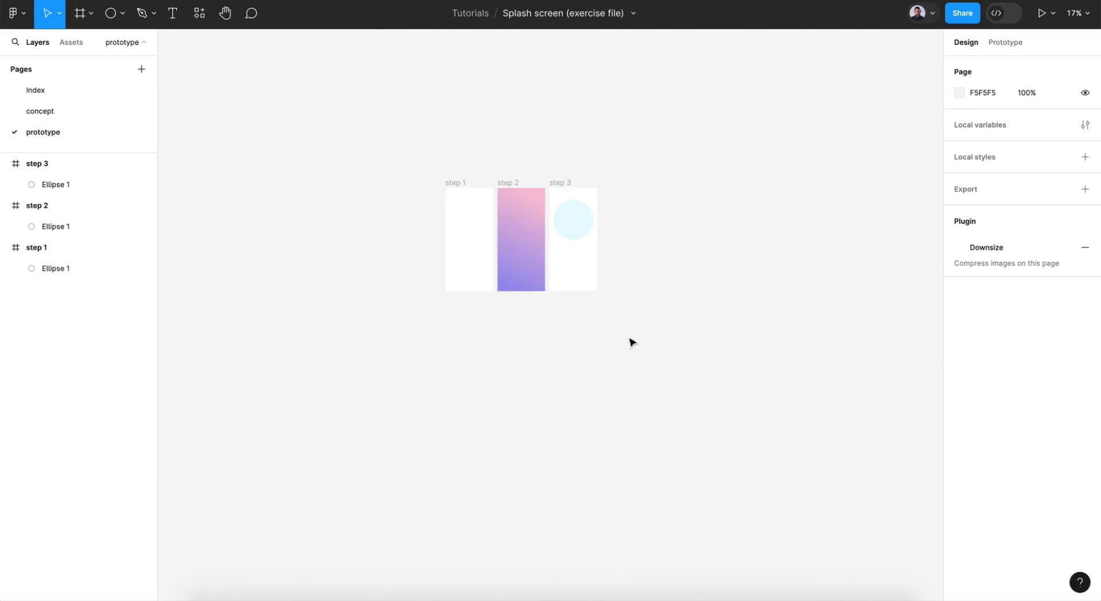
pyautogui.click(565, 182)
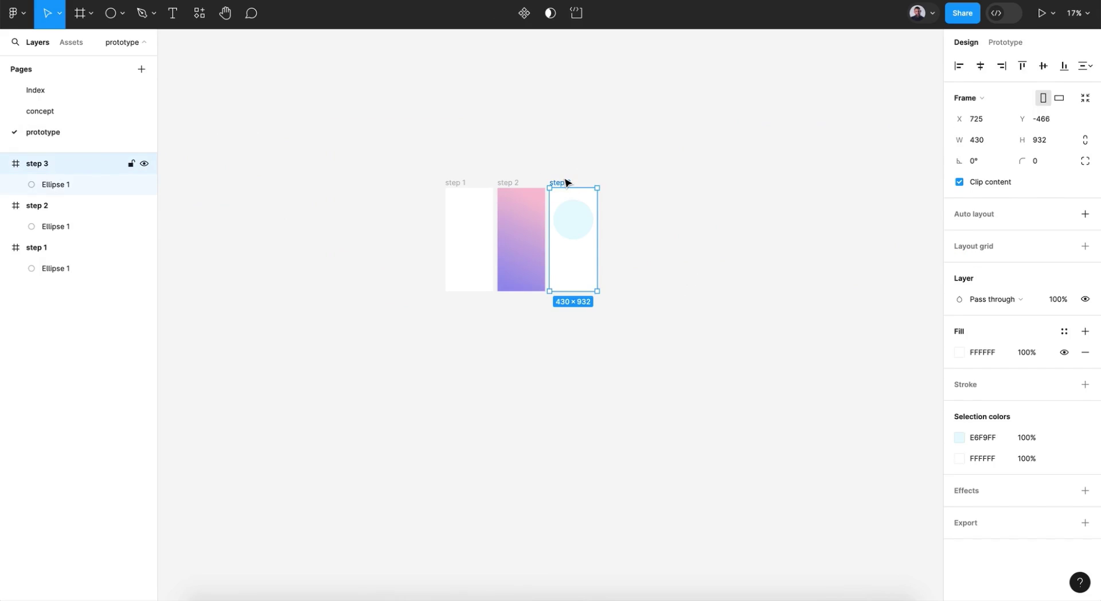
pyautogui.hotkey('ctrl', 'v')
pyautogui.scroll(5, 568, 215)
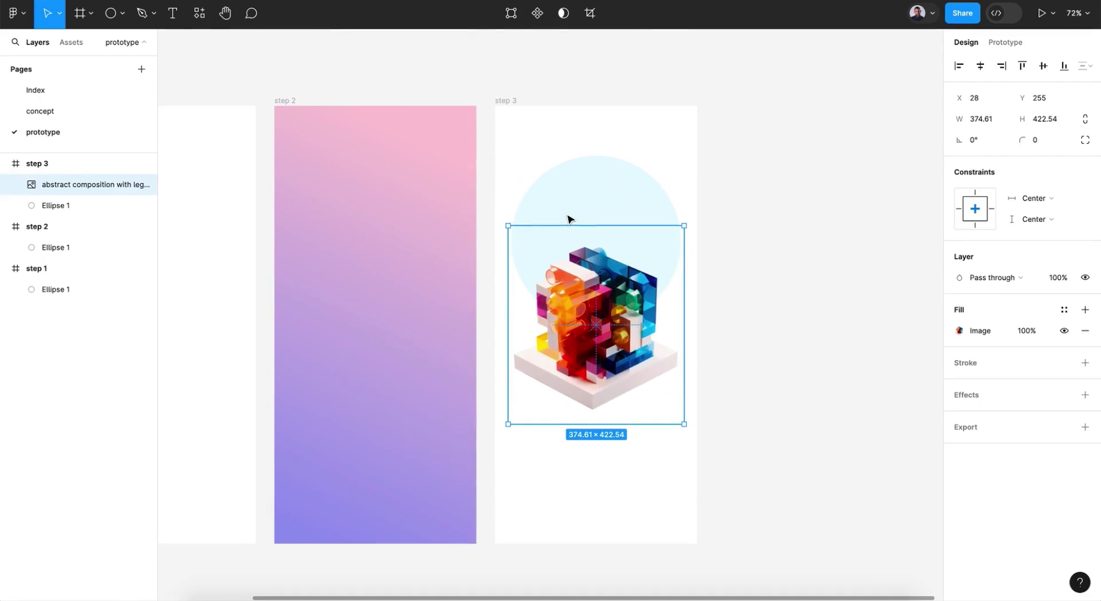
pyautogui.moveTo(576, 344); pyautogui.dragTo(579, 268)
# Add an 'S' text layer below the lego image in Inter Extra Bold, size 60.
pyautogui.scroll(-2, 579, 267)
pyautogui.hotkey('shift', '1')
pyautogui.press('t')
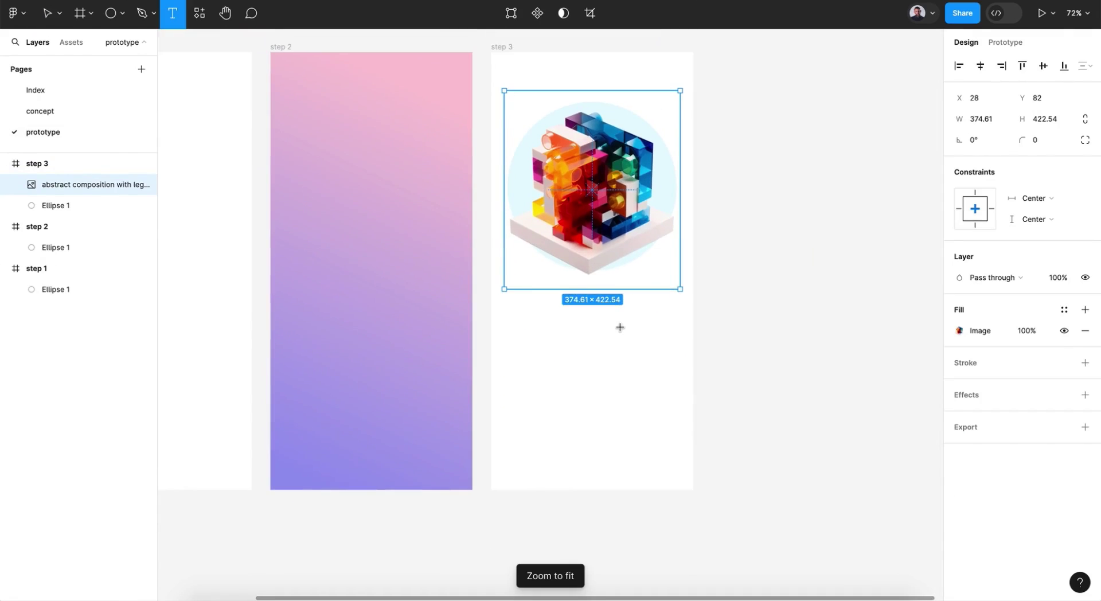
pyautogui.scroll(-2, 620, 328)
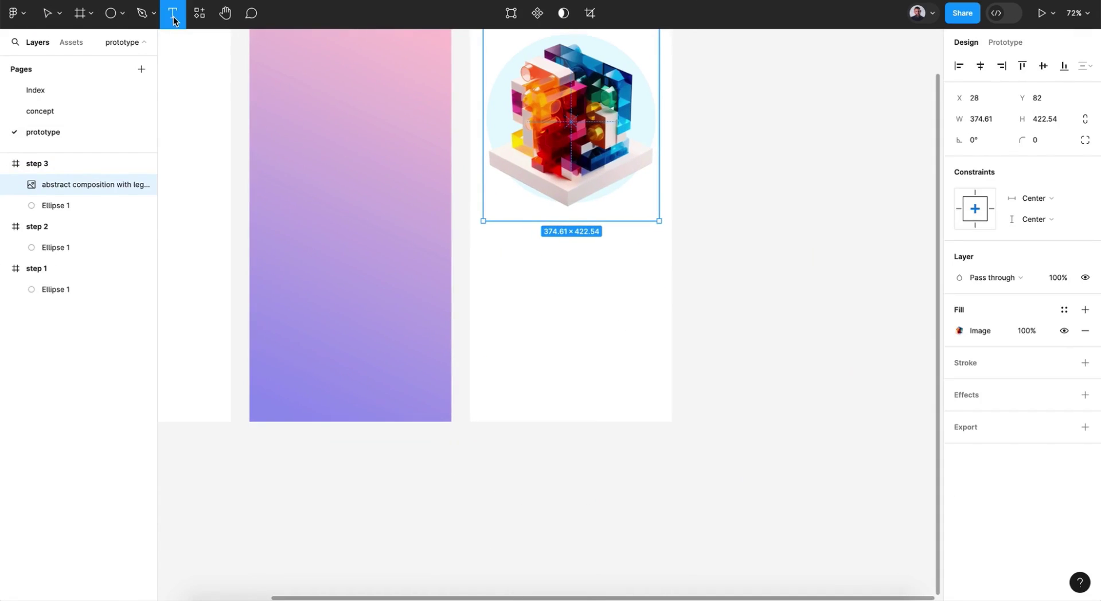
pyautogui.click(533, 295)
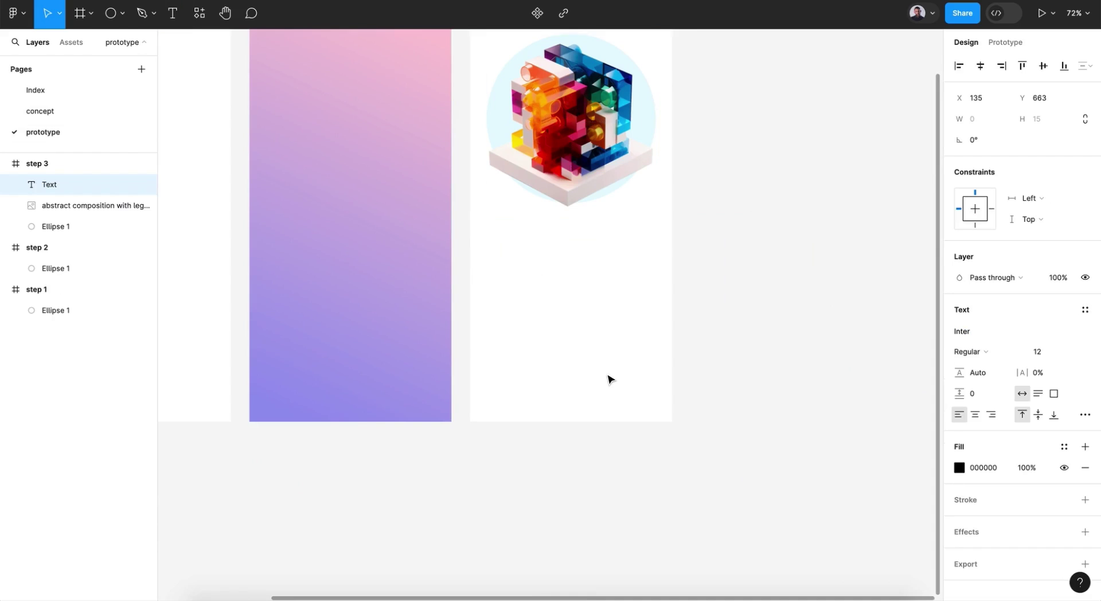
pyautogui.write('S')
pyautogui.press('Escape')
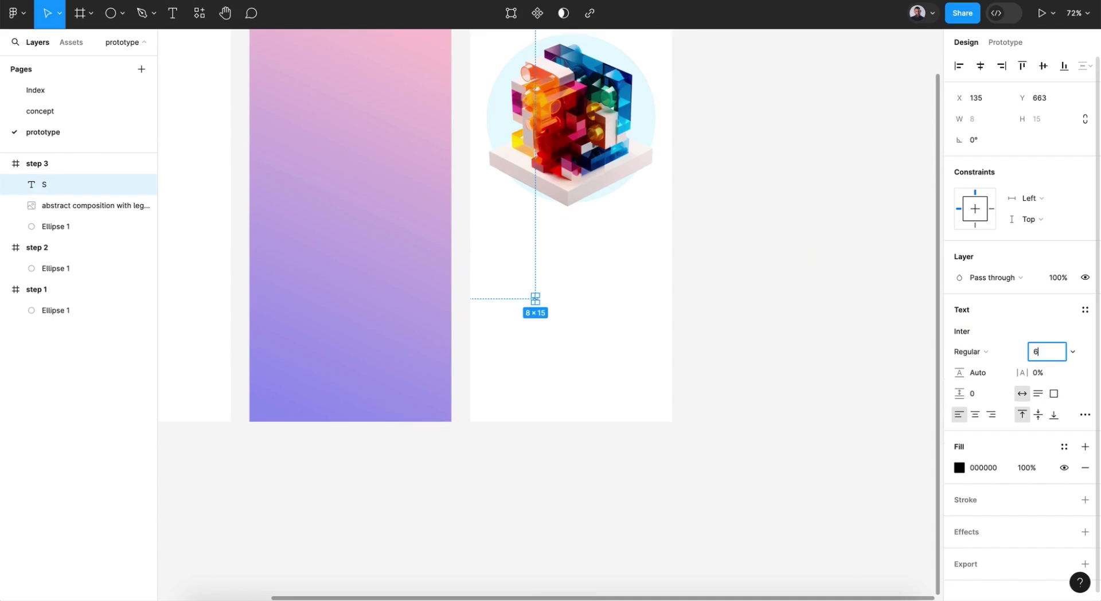
pyautogui.press('Return')
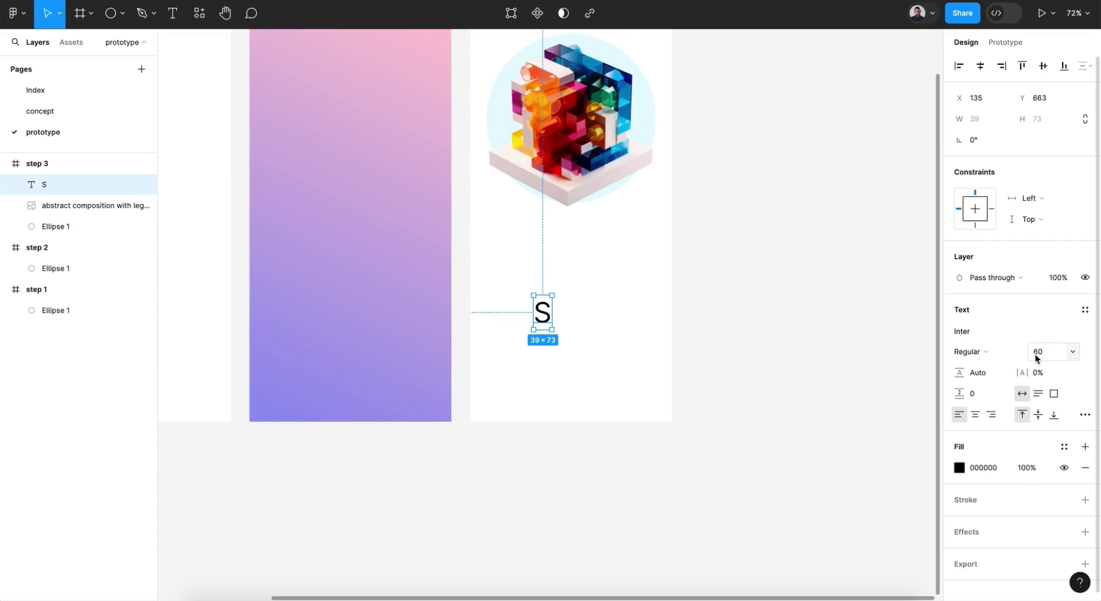
pyautogui.click(981, 351)
pyautogui.click(1006, 420)
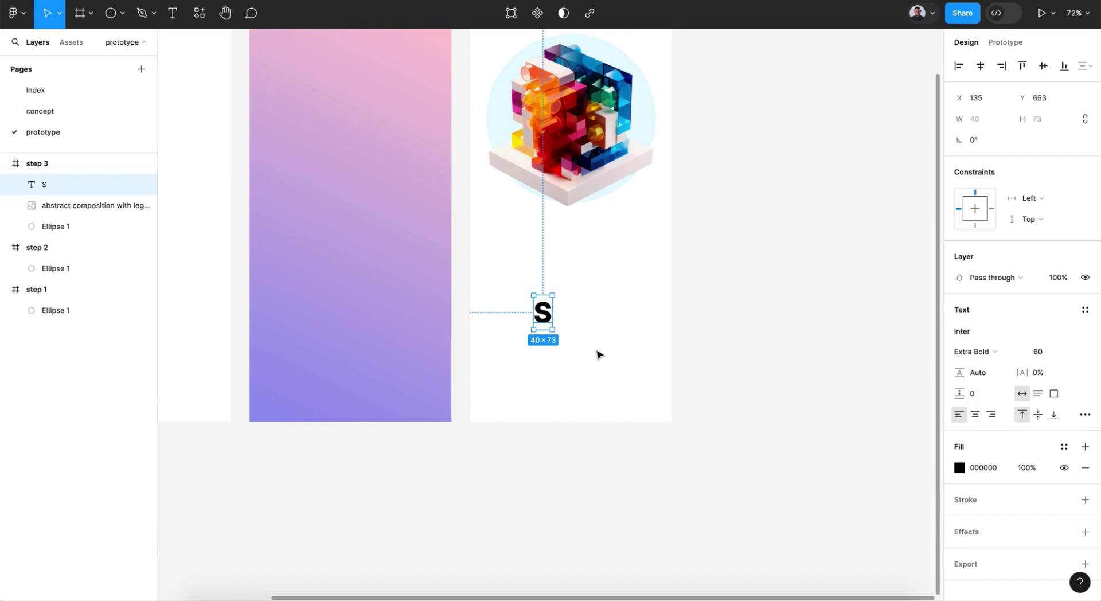
pyautogui.scroll(5, 596, 355)
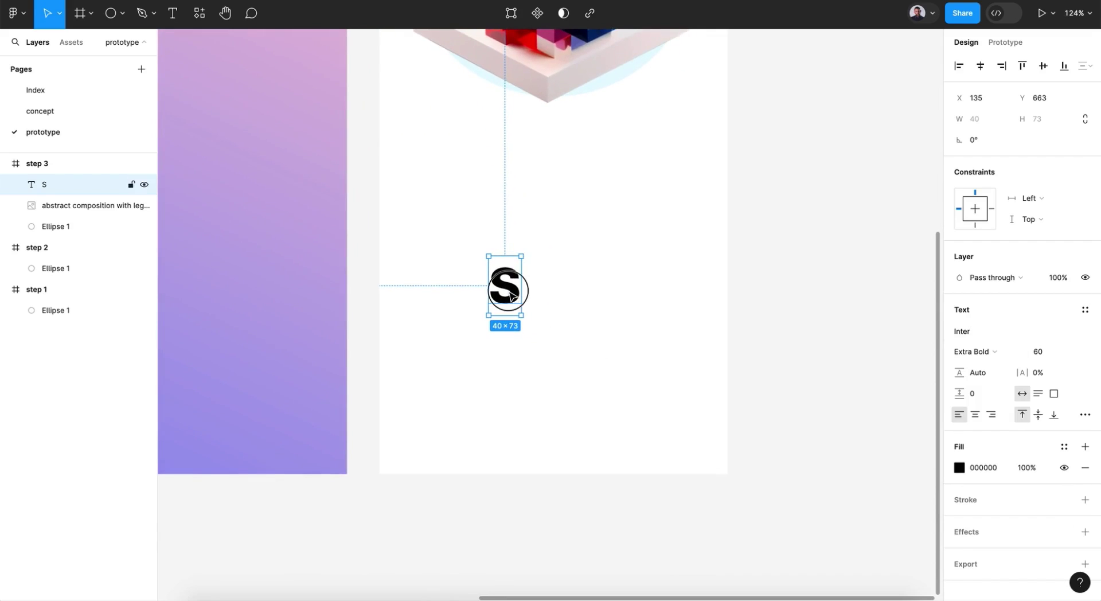
# Shift the S left, duplicate it, and change the second letter to H.
pyautogui.moveTo(508, 291); pyautogui.dragTo(597, 302)
pyautogui.hotkey('ctrl', 'd')
pyautogui.hotkey('ctrl', 'd')
pyautogui.hotkey('ctrl', 'd')
pyautogui.hotkey('ctrl', 'd')
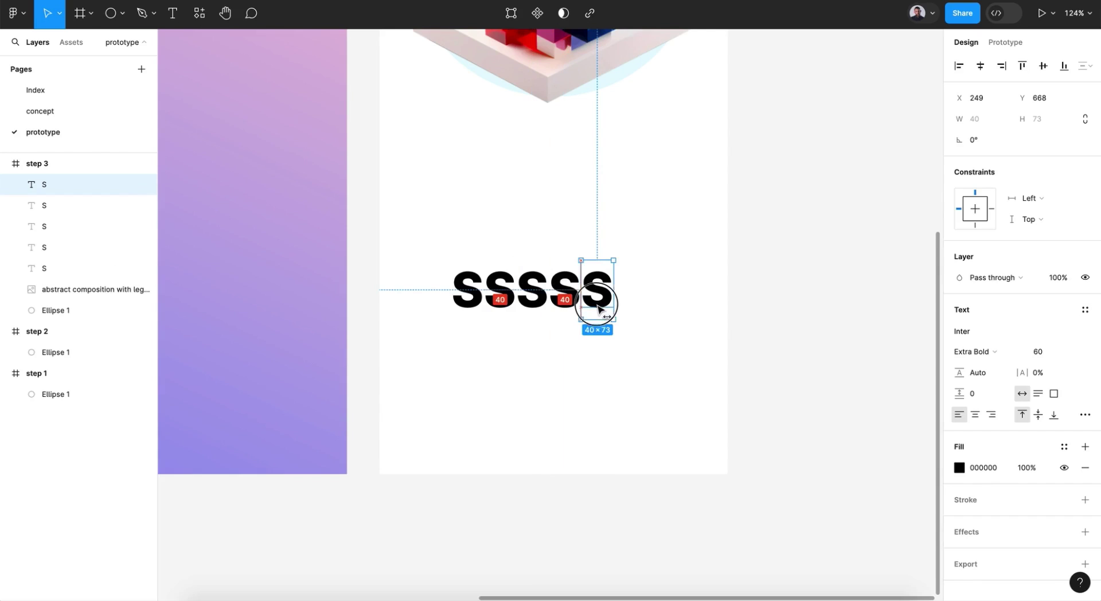
pyautogui.click(495, 305)
pyautogui.doubleClick(495, 304)
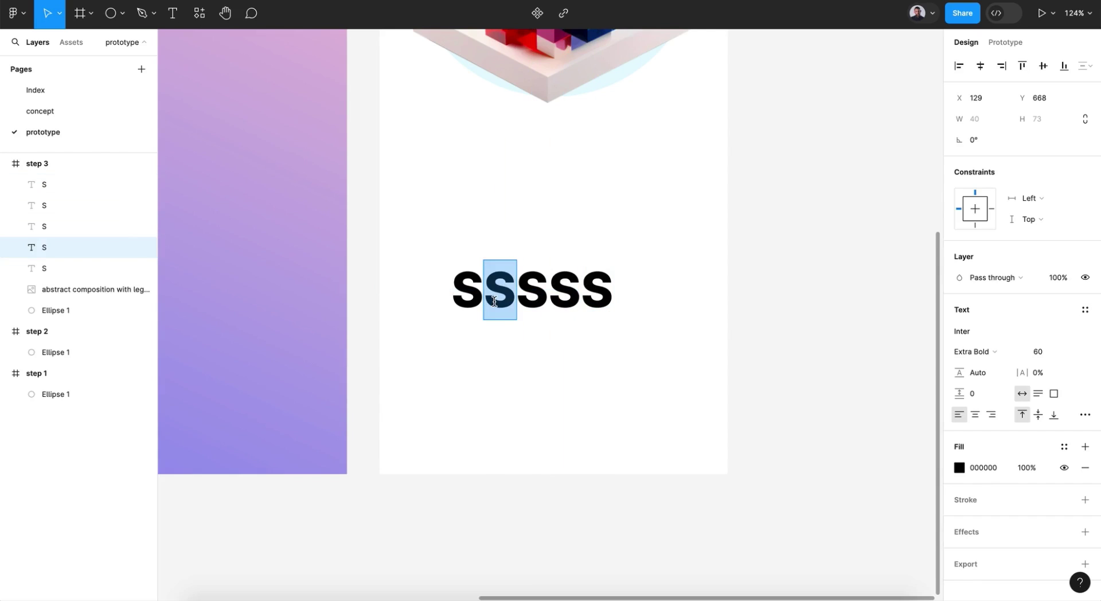
pyautogui.write('h')
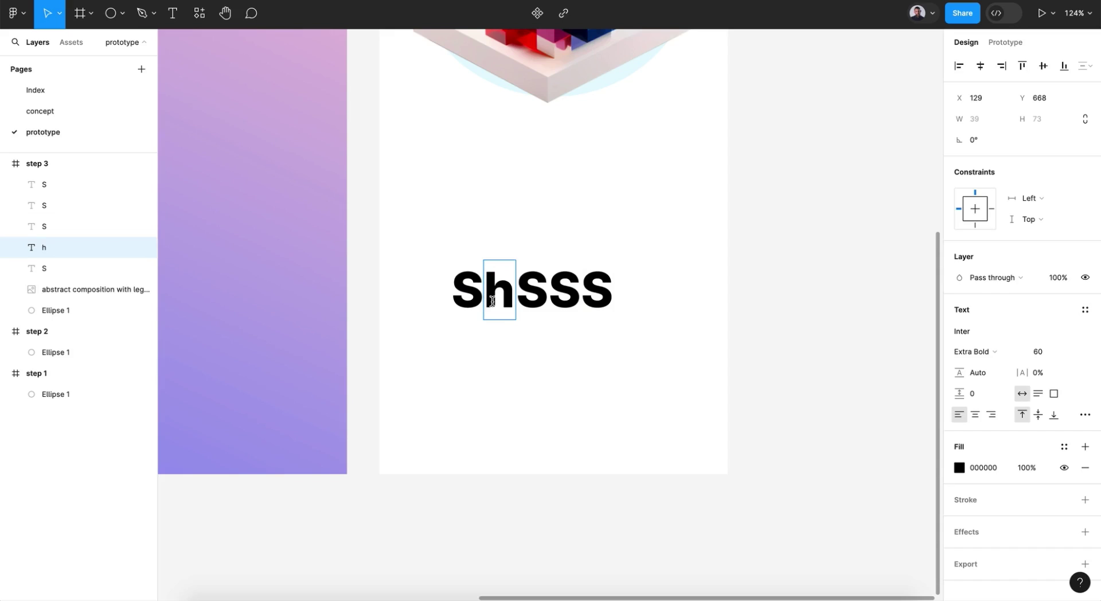
pyautogui.press('BackSpace')
pyautogui.write('H')
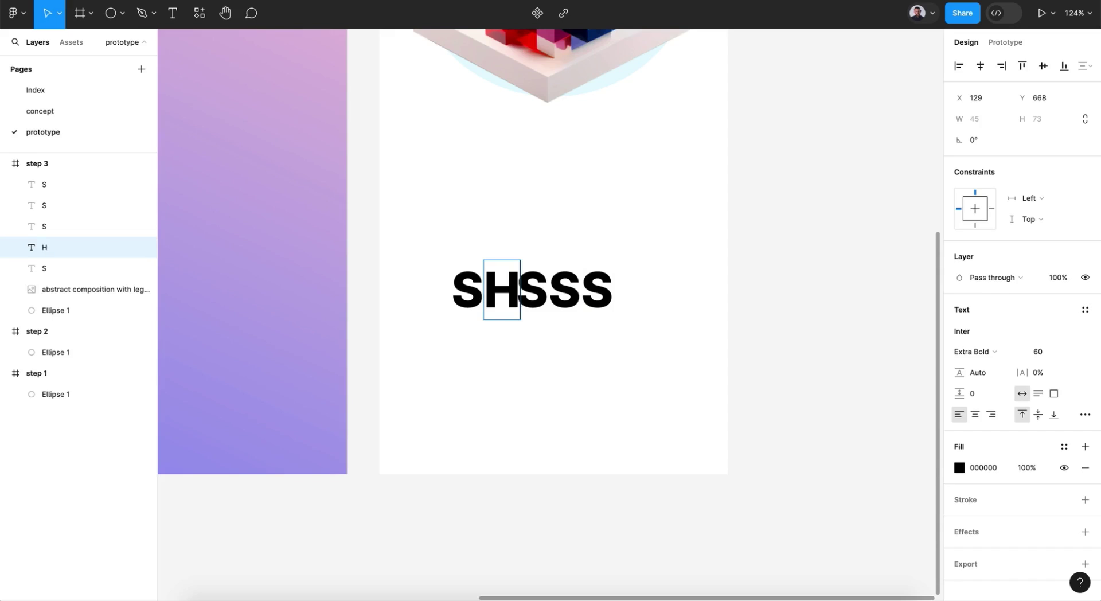
# Retype the remaining S copies as O, P and I, then duplicate the I layer.
pyautogui.doubleClick(539, 297)
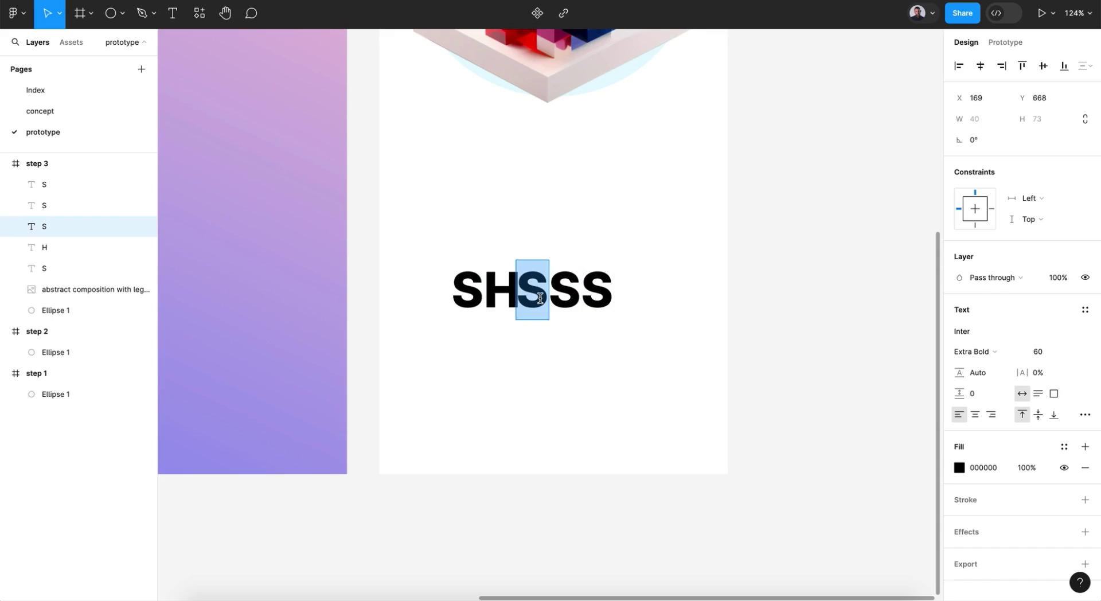
pyautogui.write('O')
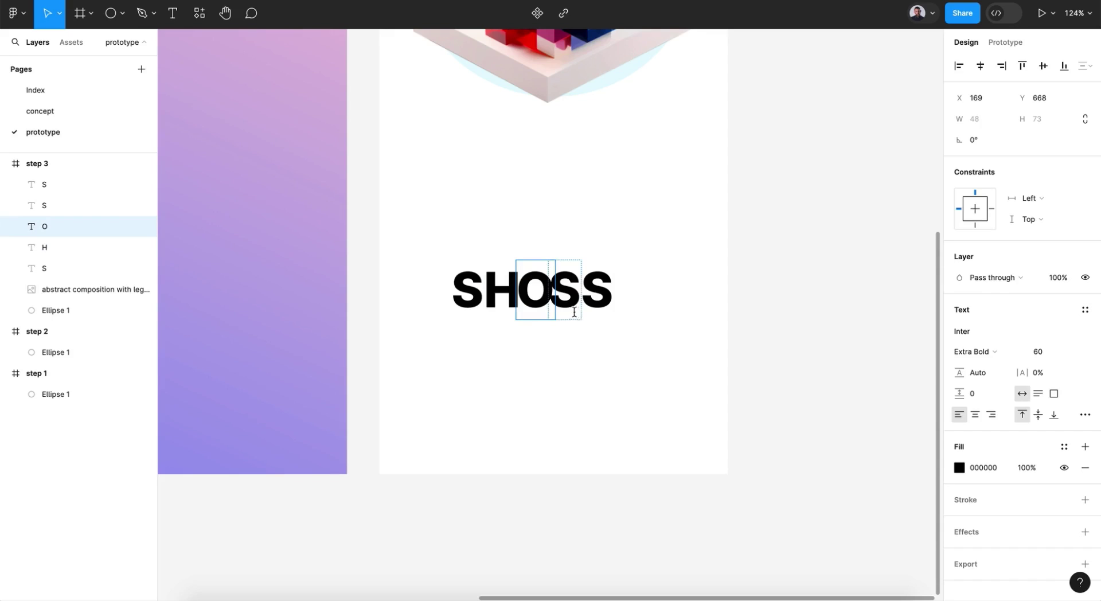
pyautogui.doubleClick(574, 304)
pyautogui.write('P')
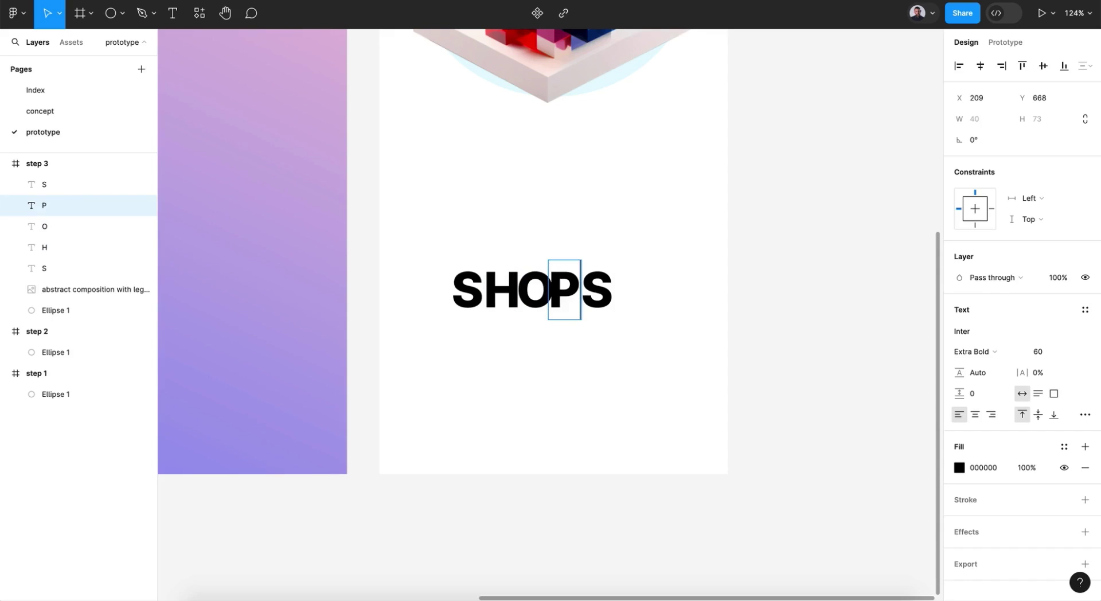
pyautogui.doubleClick(602, 303)
pyautogui.write('I')
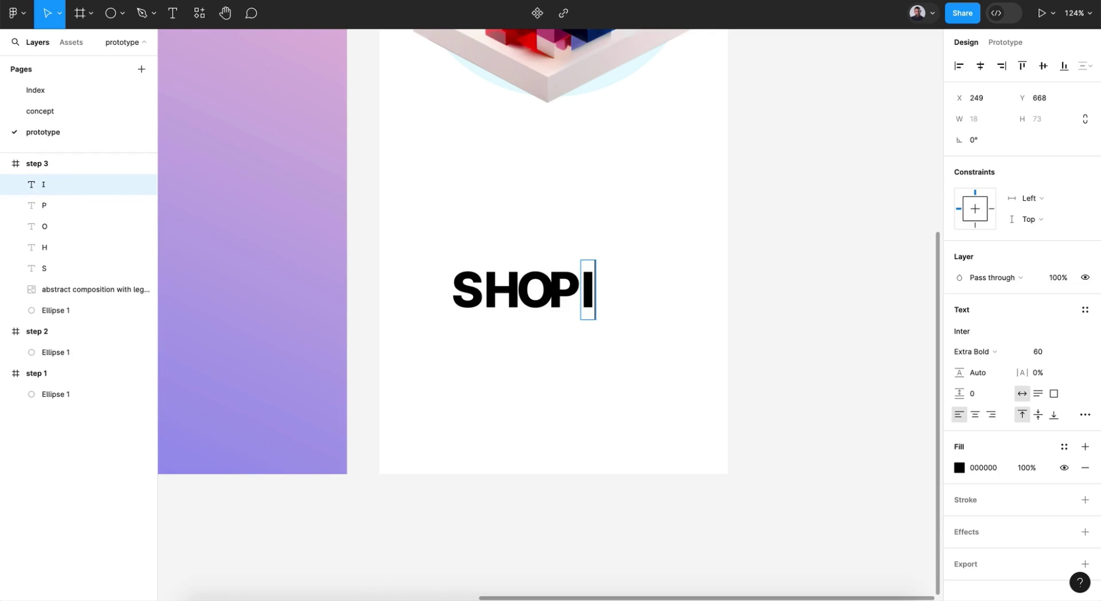
pyautogui.press('Escape')
pyautogui.hotkey('ctrl', 'd')
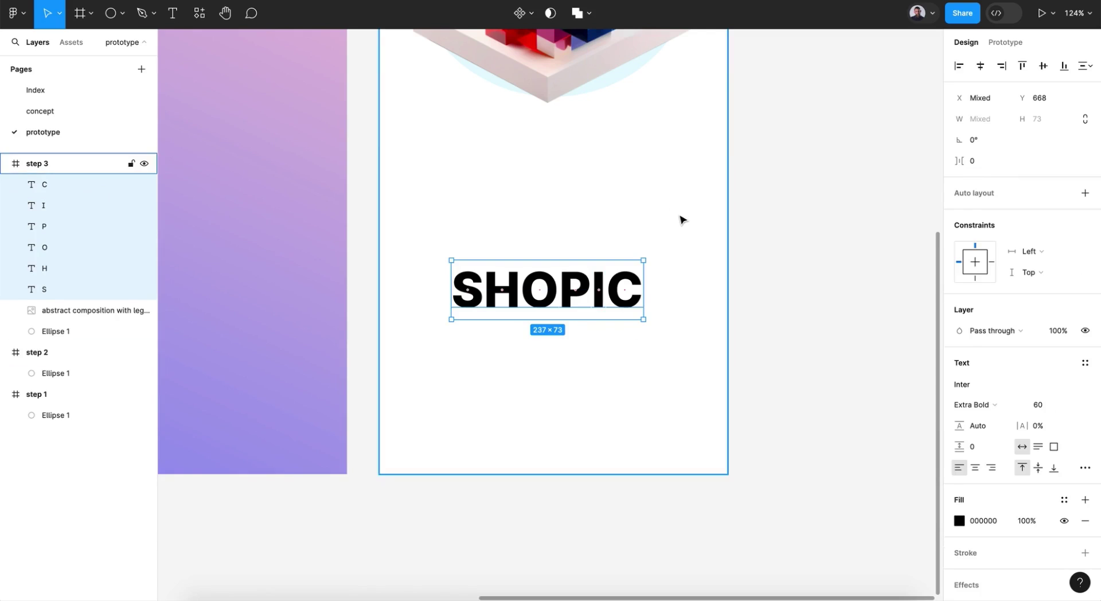
# Group the six SHOPIC letter layers with Ctrl+G and rename the group LOGO.
pyautogui.hotkey('ctrl', 'g')
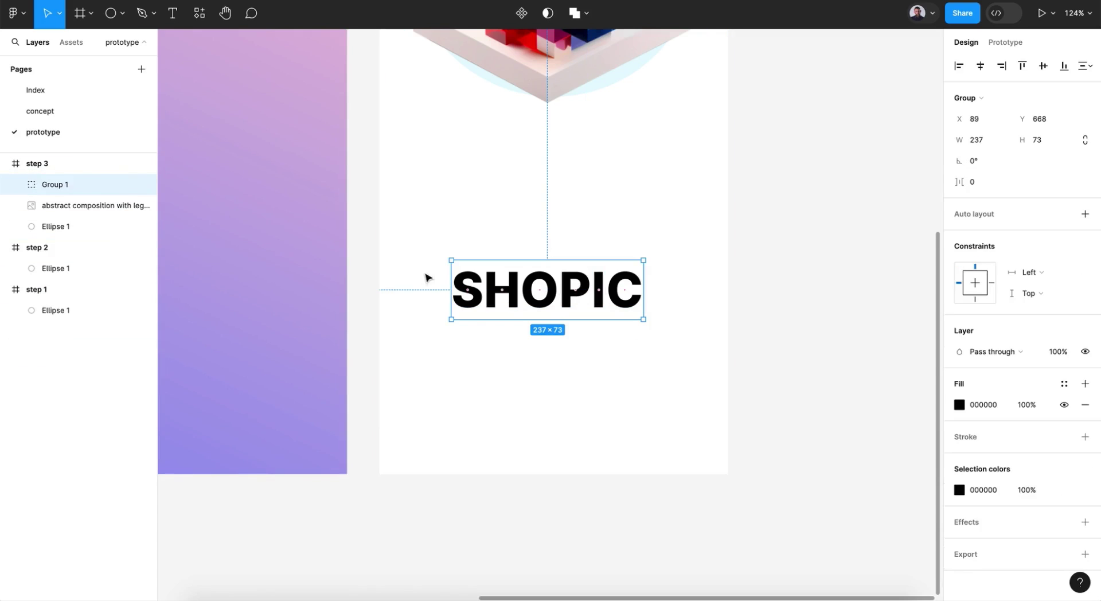
pyautogui.doubleClick(55, 184)
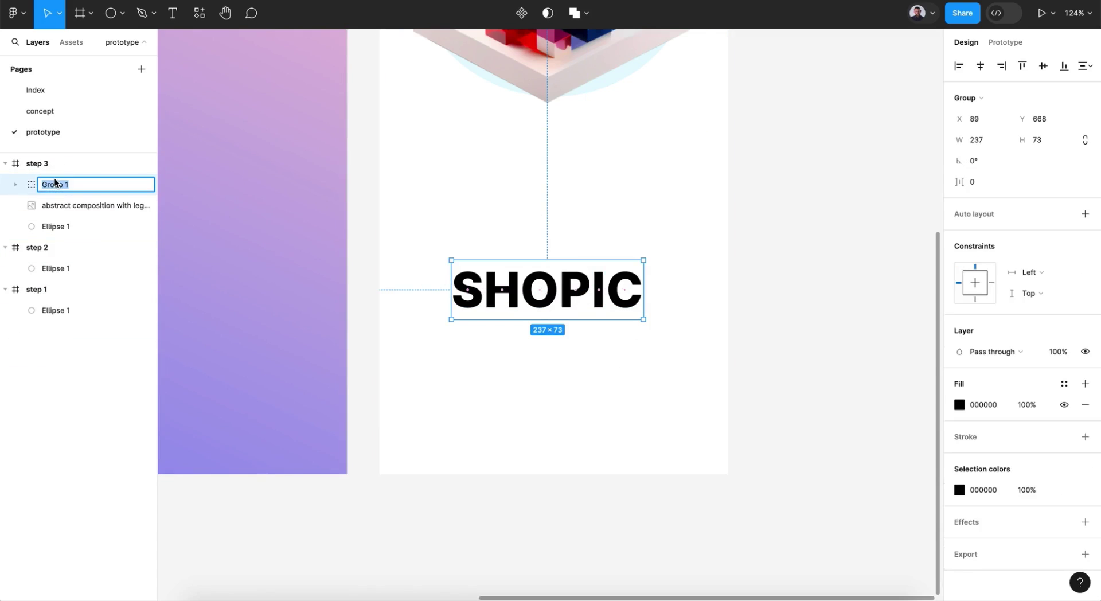
pyautogui.write('LOGO')
pyautogui.press('Return')
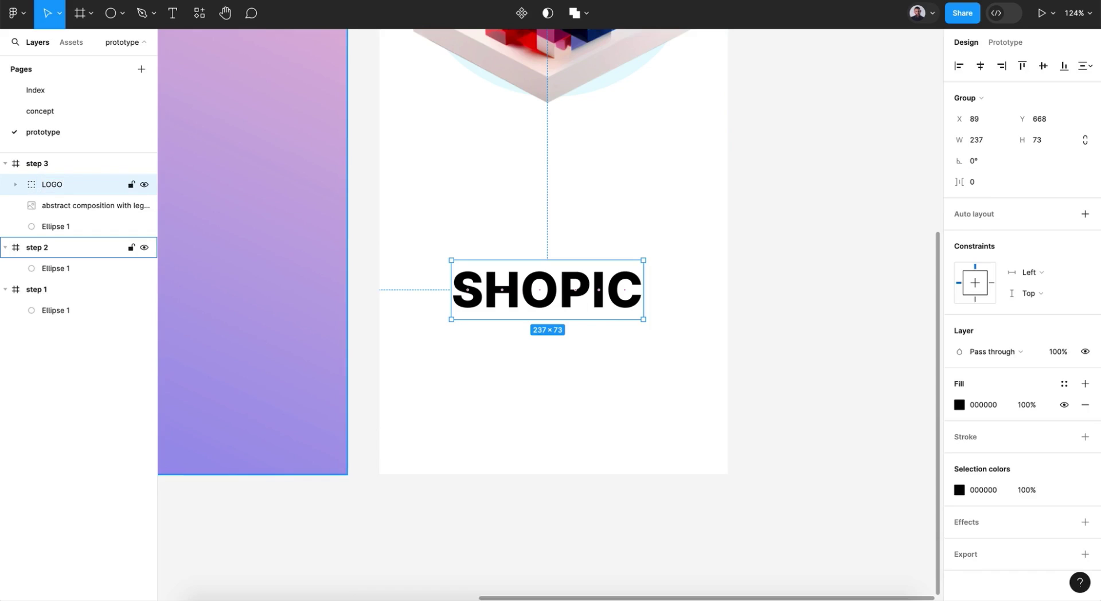
pyautogui.scroll(-4, 336, 489)
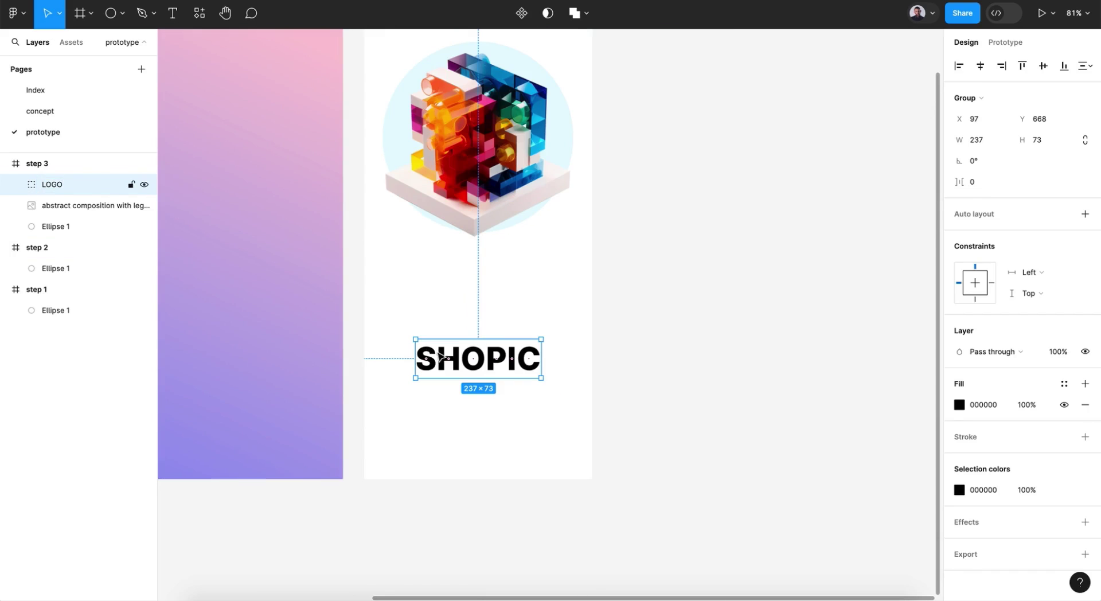
# Select the six SHOPIC letter layers C through S and set their letter spacing to 334.
pyautogui.click(16, 185)
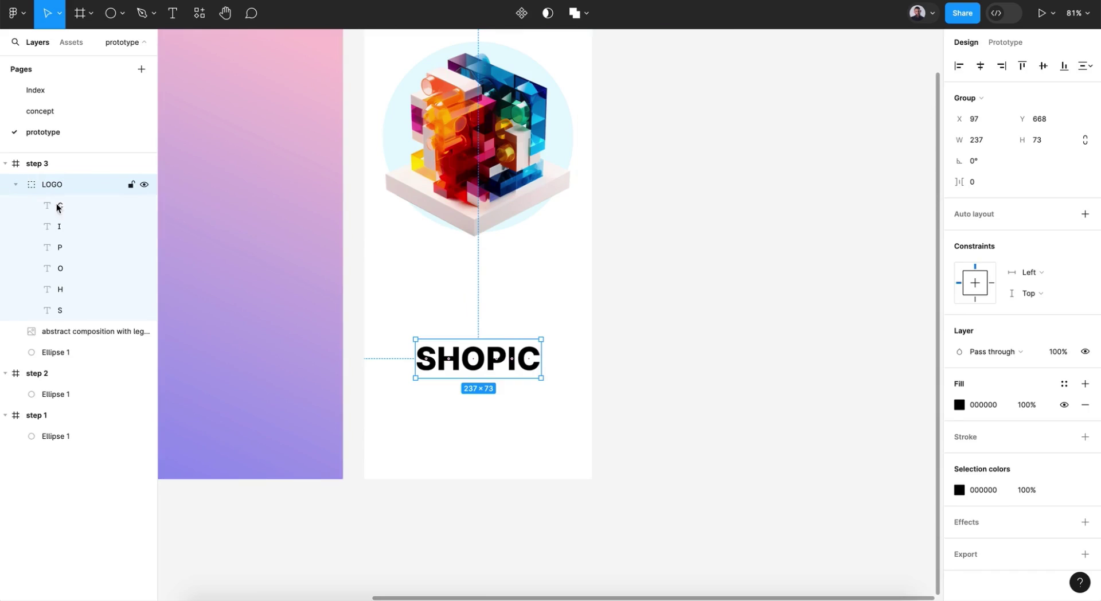
pyautogui.click(88, 208)
pyautogui.keyDown('shift'); pyautogui.click(91, 308); pyautogui.keyUp('shift')
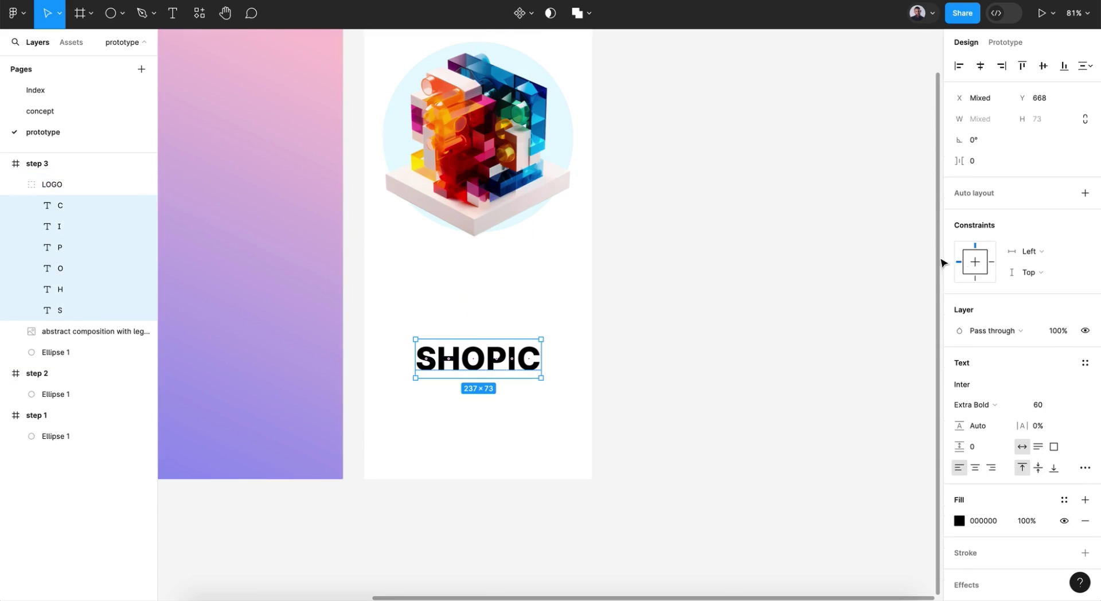
pyautogui.click(958, 166)
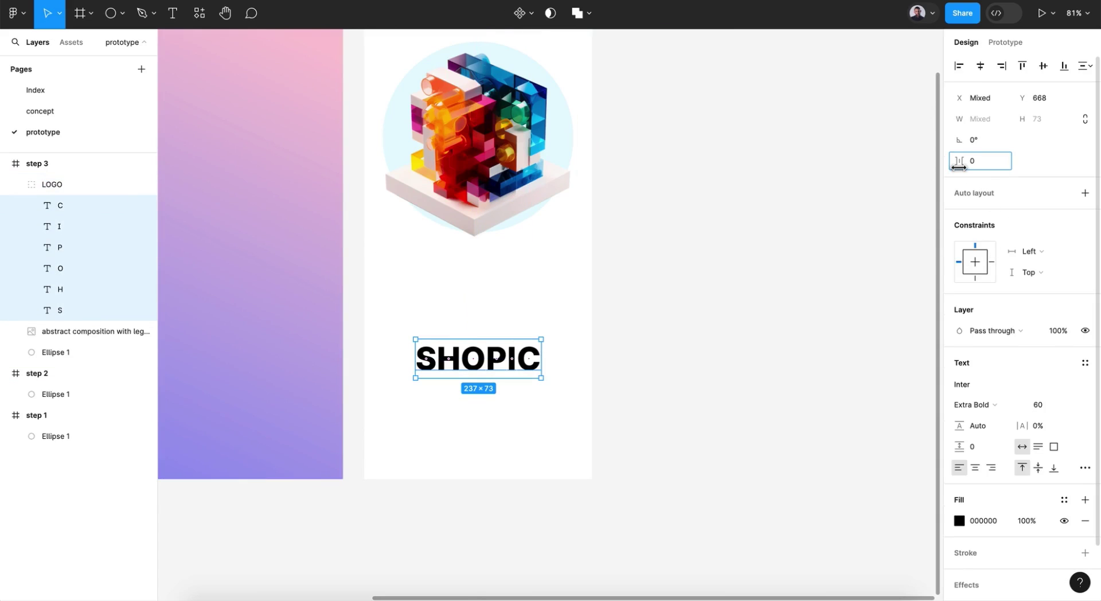
pyautogui.moveTo(958, 167); pyautogui.dragTo(295, 184)
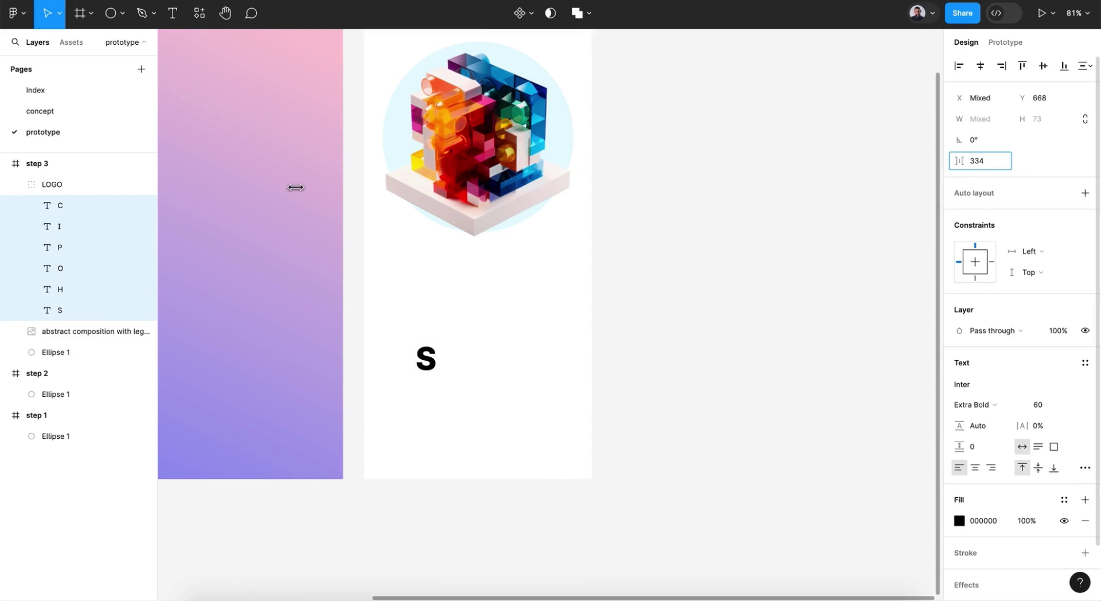
# Turn off Clip content on the step 3 frame so the spread letters stay visible.
pyautogui.scroll(3, 383, 233)
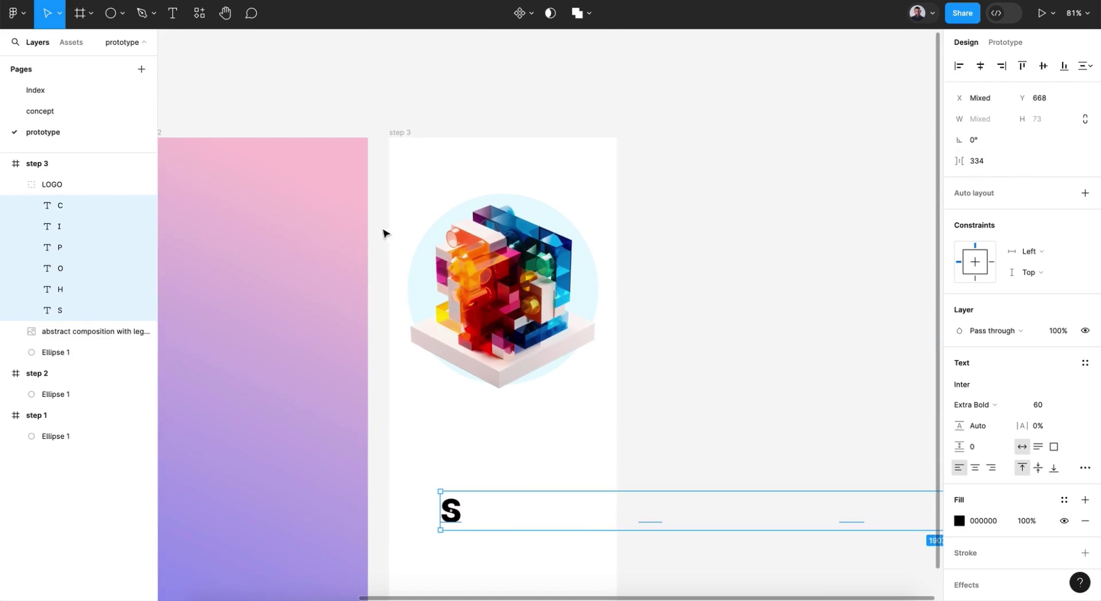
pyautogui.click(401, 133)
pyautogui.click(959, 182)
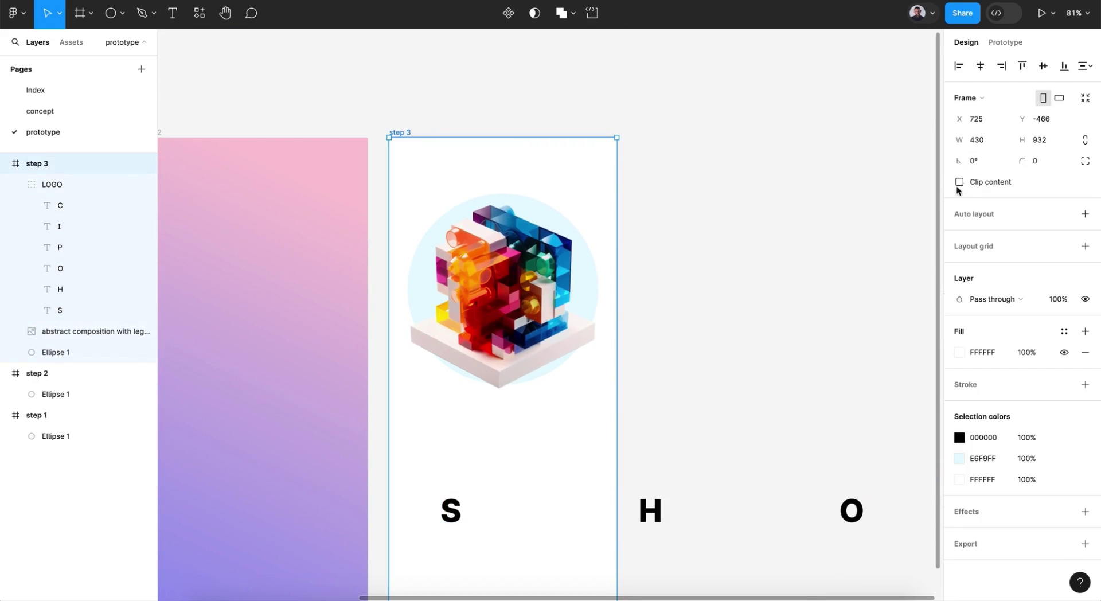
# Move the LOGO group down below step 3 with two Shift+Down nudges.
pyautogui.scroll(-4, 706, 310)
pyautogui.keyDown('ctrl'); pyautogui.scroll(-3, 706, 311); pyautogui.keyUp('ctrl')
pyautogui.hscroll(5, 706, 310)
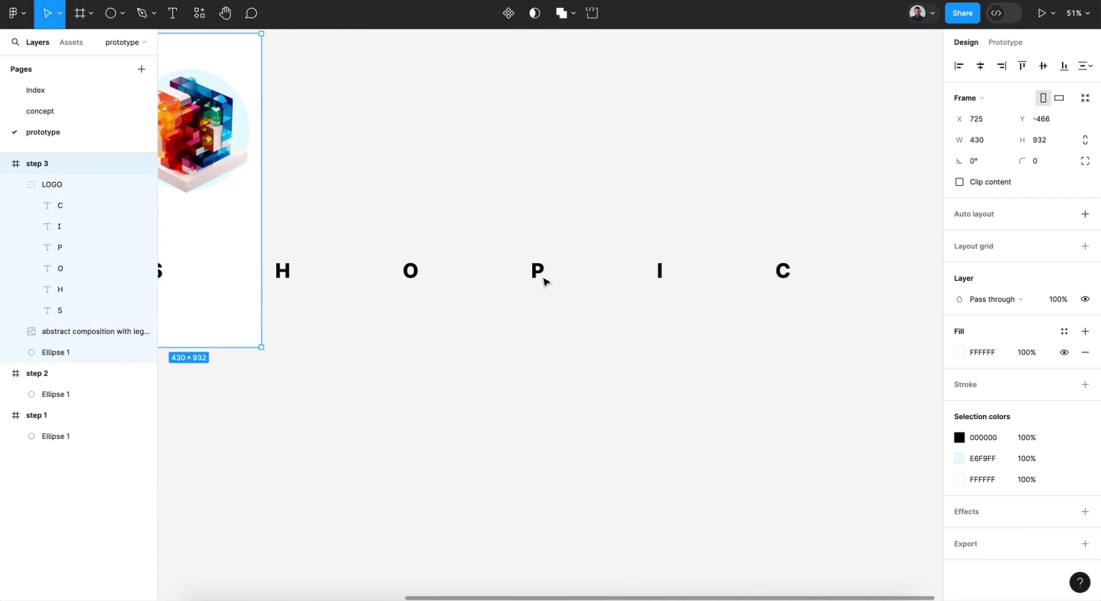
pyautogui.hscroll(-6, 432, 280)
pyautogui.scroll(1, 431, 280)
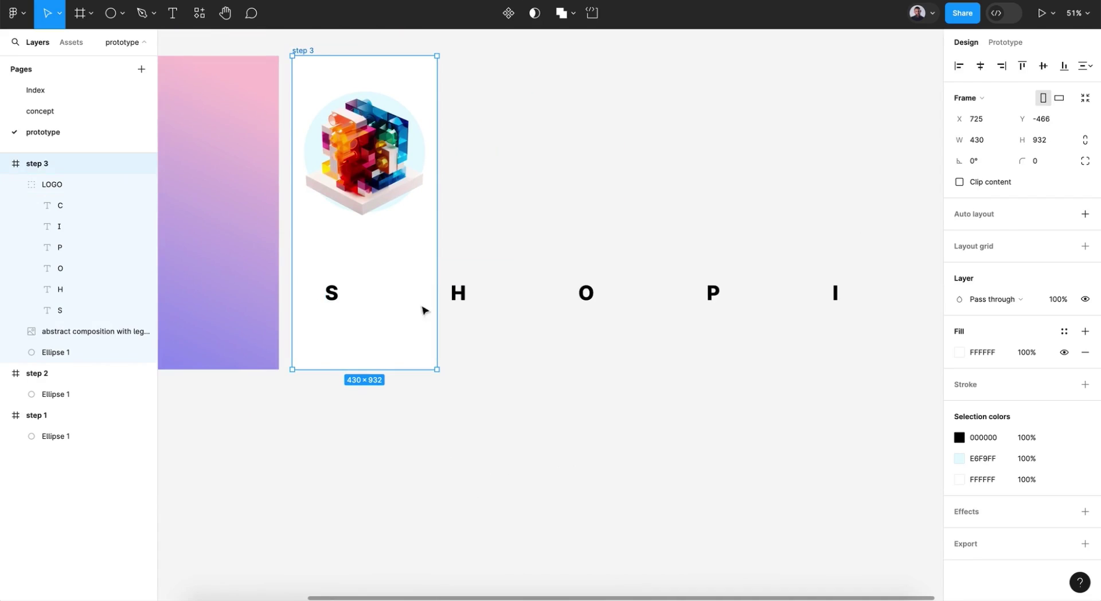
pyautogui.hscroll(2, 718, 331)
pyautogui.click(870, 315)
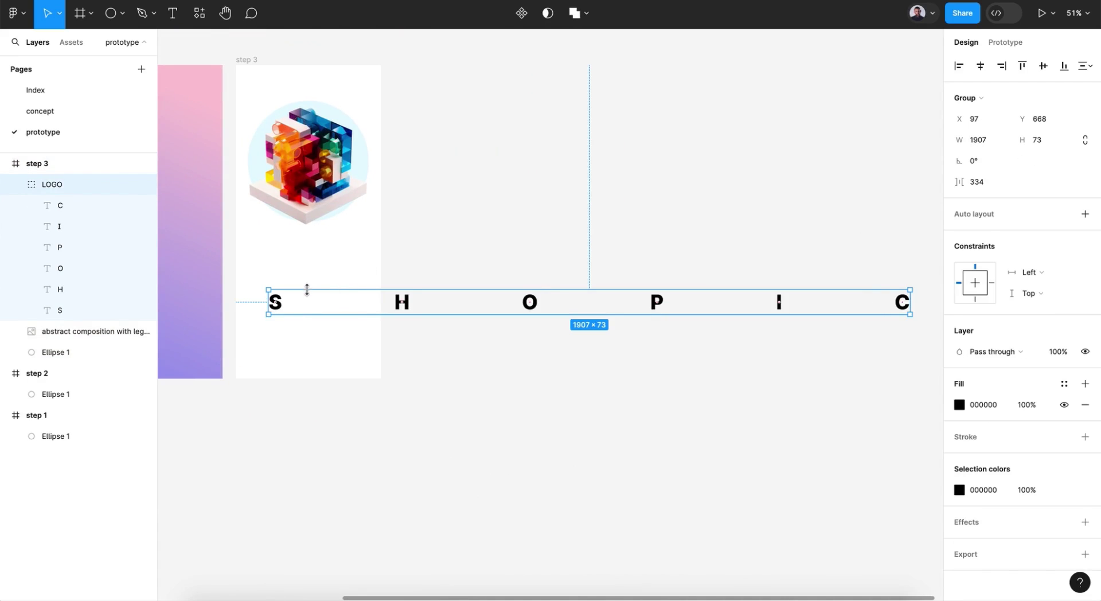
pyautogui.hotkey('shift', 'Down')
pyautogui.hotkey('shift', 'Down')
pyautogui.hotkey('shift', 'Down')
pyautogui.hotkey('shift', 'Down')
pyautogui.hotkey('shift', 'Down')
pyautogui.hotkey('shift', 'Down')
pyautogui.hotkey('shift', 'Down')
pyautogui.hotkey('shift', 'Down')
pyautogui.hotkey('shift', 'Down')
pyautogui.hotkey('shift', 'Down')
pyautogui.hotkey('shift', 'Down')
pyautogui.hotkey('shift', 'Down')
pyautogui.hotkey('shift', 'Down')
pyautogui.hotkey('shift', 'Down')
pyautogui.hotkey('shift', 'Down')
pyautogui.hotkey('shift', 'Down')
pyautogui.hotkey('shift', 'Down')
pyautogui.hotkey('shift', 'Down')
pyautogui.hotkey('shift', 'Down')
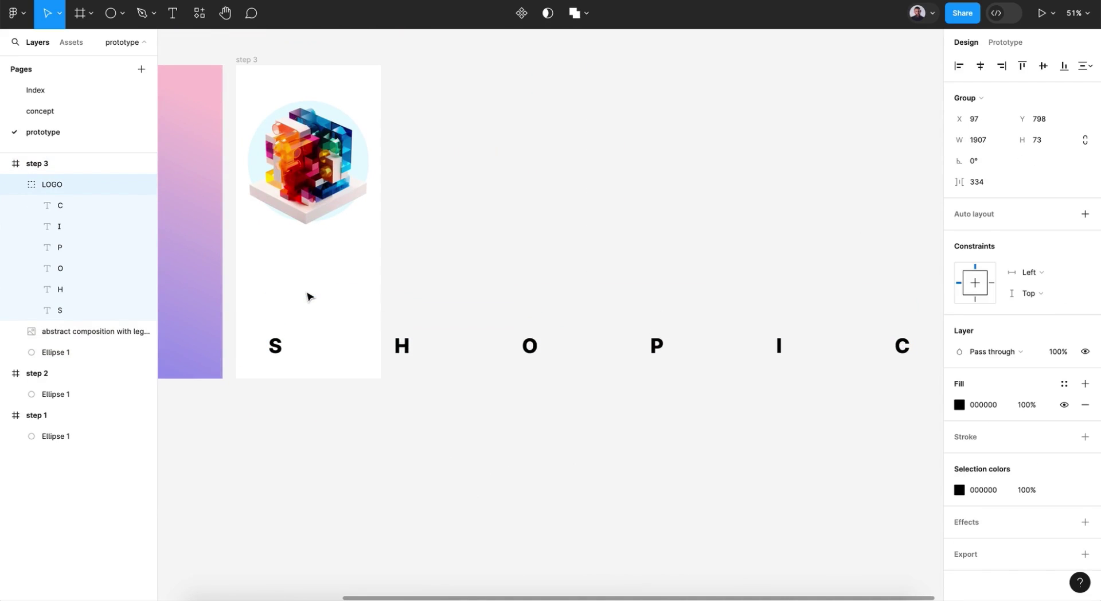
pyautogui.hotkey('shift', 'Down')
pyautogui.hotkey('shift', 'Down')
pyautogui.hotkey('shift', 'Down')
pyautogui.hotkey('shift', 'Down')
pyautogui.hotkey('shift', 'Down')
pyautogui.hotkey('shift', 'Down')
pyautogui.hotkey('shift', 'Down')
pyautogui.hotkey('shift', 'Down')
pyautogui.hotkey('shift', 'Down')
pyautogui.hotkey('shift', 'Down')
pyautogui.hotkey('shift', 'Down')
pyautogui.hotkey('shift', 'Down')
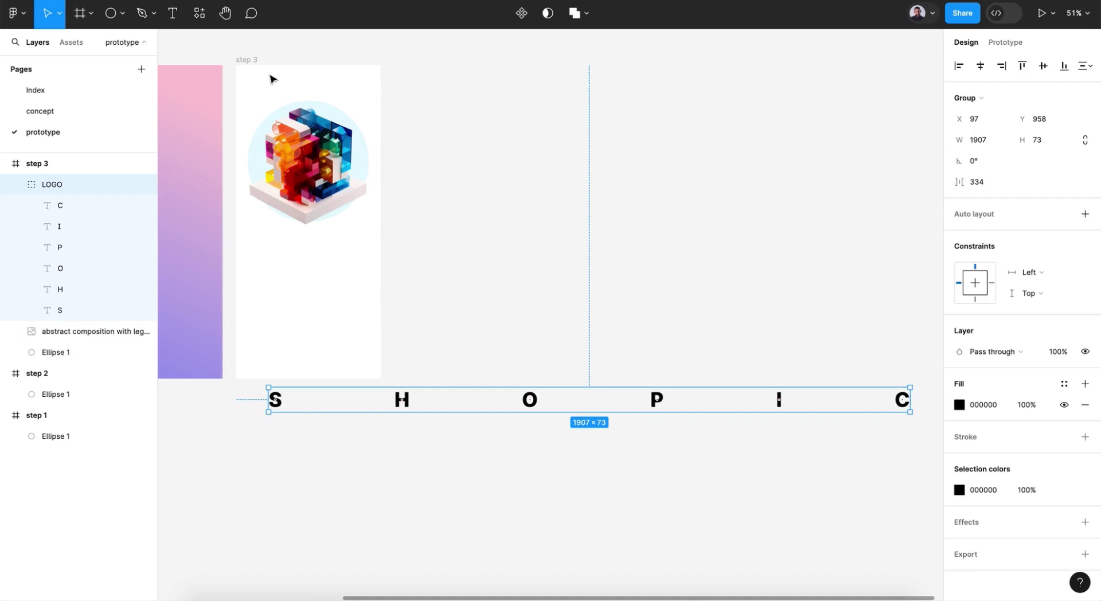
# Toggle step 3's Clip content on and off twice, leaving the outside letters visible.
pyautogui.click(318, 171)
pyautogui.hscroll(-5, 317, 170)
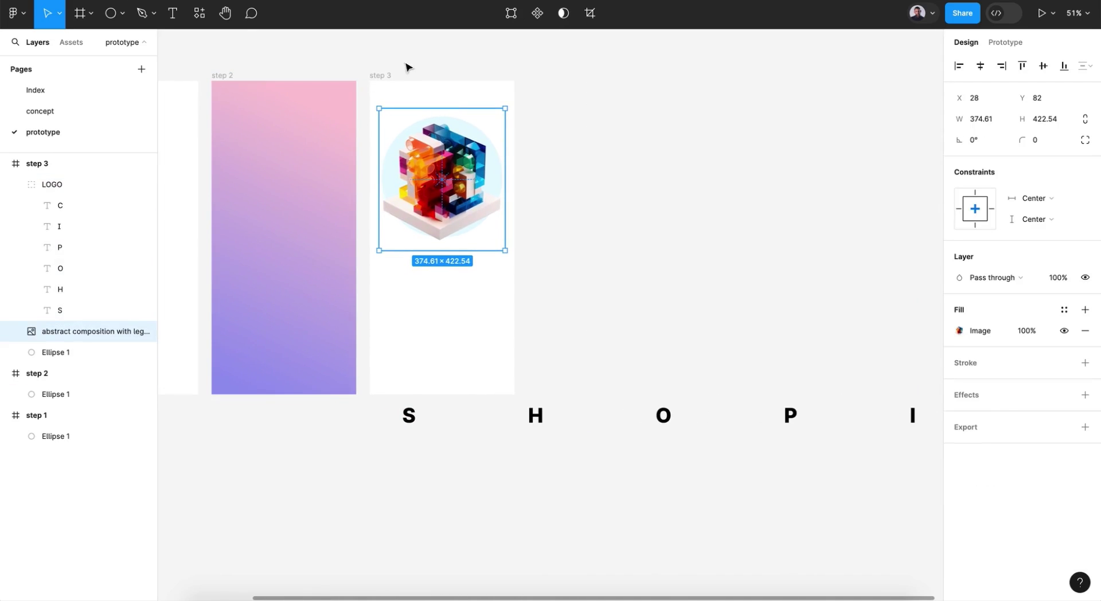
pyautogui.click(380, 76)
pyautogui.click(958, 183)
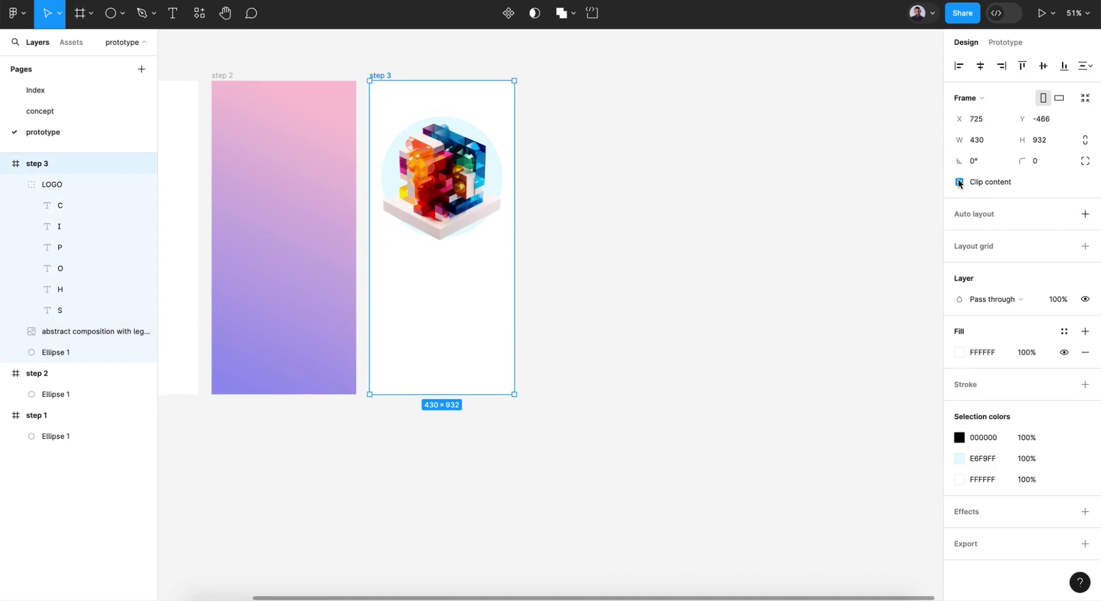
pyautogui.click(958, 182)
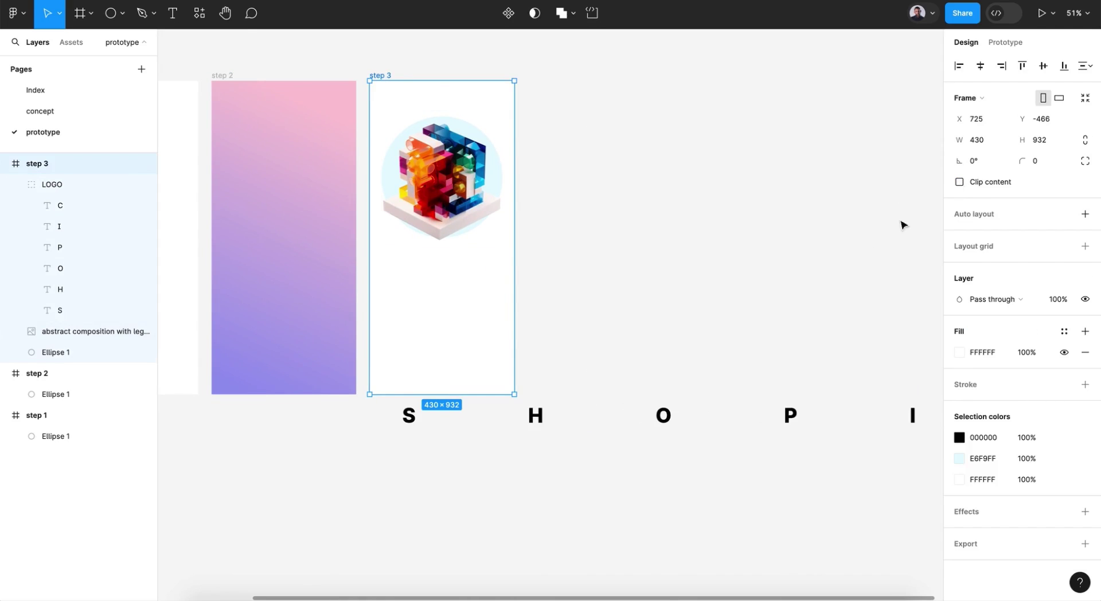
pyautogui.click(958, 183)
pyautogui.click(958, 183)
pyautogui.click(458, 197)
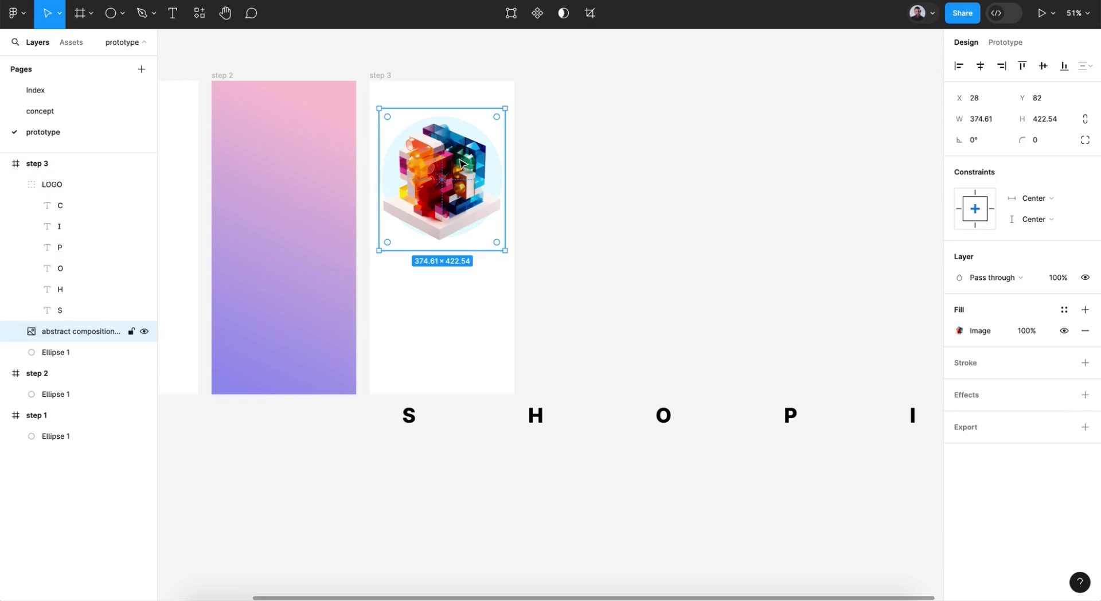
# Nudge the cube image left toward step 2 with three Shift+Left moves.
pyautogui.hotkey('shift', 'Left')
pyautogui.hotkey('shift', 'Left')
pyautogui.hotkey('shift', 'Left')
pyautogui.hotkey('shift', 'Left')
pyautogui.hotkey('shift', 'Left')
pyautogui.hotkey('shift', 'Left')
pyautogui.hotkey('shift', 'Left')
pyautogui.hotkey('shift', 'Left')
pyautogui.hotkey('shift', 'Left')
pyautogui.hotkey('shift', 'Left')
pyautogui.hotkey('shift', 'Left')
pyautogui.hotkey('shift', 'Left')
pyautogui.hotkey('shift', 'Left')
pyautogui.hotkey('shift', 'Left')
pyautogui.hotkey('shift', 'Left')
pyautogui.hotkey('shift', 'Left')
pyautogui.hotkey('shift', 'Left')
pyautogui.hotkey('shift', 'Left')
pyautogui.hotkey('shift', 'Left')
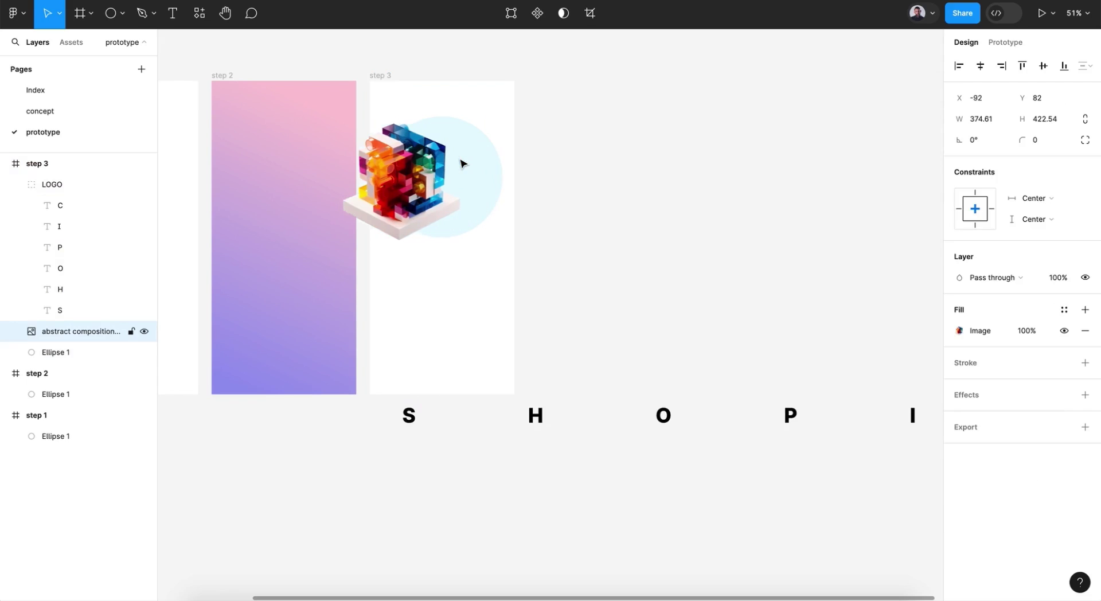
pyautogui.hotkey('shift', 'Left')
pyautogui.hotkey('shift', 'Left')
pyautogui.hotkey('shift', 'Left')
pyautogui.hotkey('shift', 'Left')
pyautogui.hotkey('shift', 'Left')
pyautogui.hotkey('shift', 'Left')
pyautogui.hotkey('shift', 'Left')
pyautogui.hotkey('shift', 'Left')
pyautogui.hotkey('shift', 'Left')
pyautogui.hotkey('shift', 'Left')
pyautogui.hotkey('shift', 'Left')
pyautogui.hotkey('shift', 'Left')
pyautogui.hotkey('shift', 'Left')
pyautogui.hotkey('shift', 'Left')
pyautogui.hotkey('shift', 'Left')
pyautogui.hotkey('shift', 'Left')
pyautogui.hotkey('shift', 'Left')
pyautogui.hotkey('shift', 'Left')
pyautogui.hotkey('shift', 'Left')
pyautogui.hotkey('shift', 'Left')
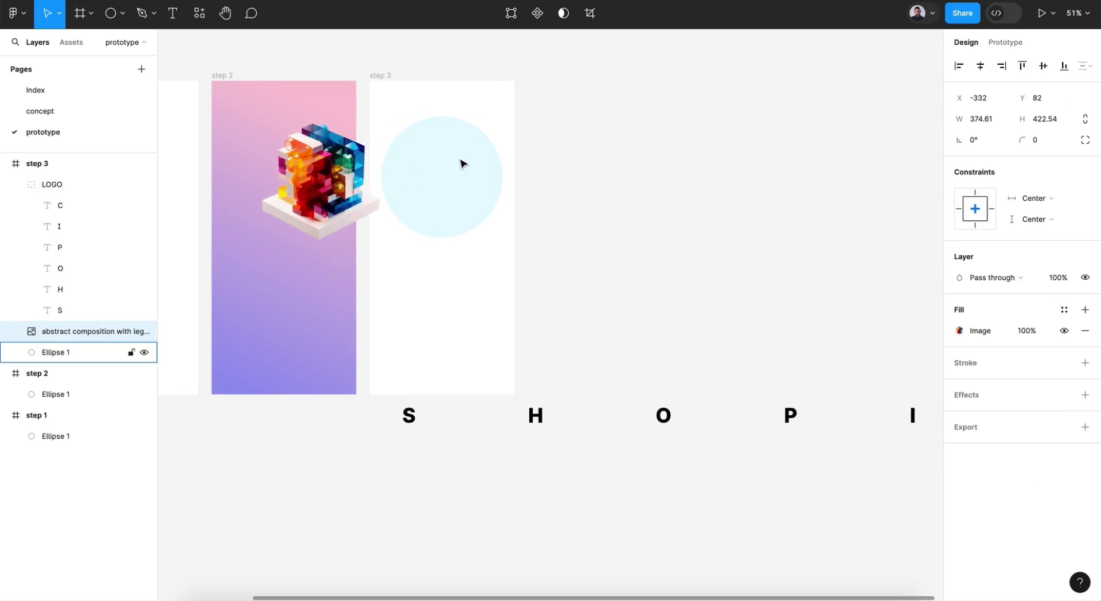
pyautogui.hotkey('shift', 'Left')
pyautogui.hotkey('shift', 'Left')
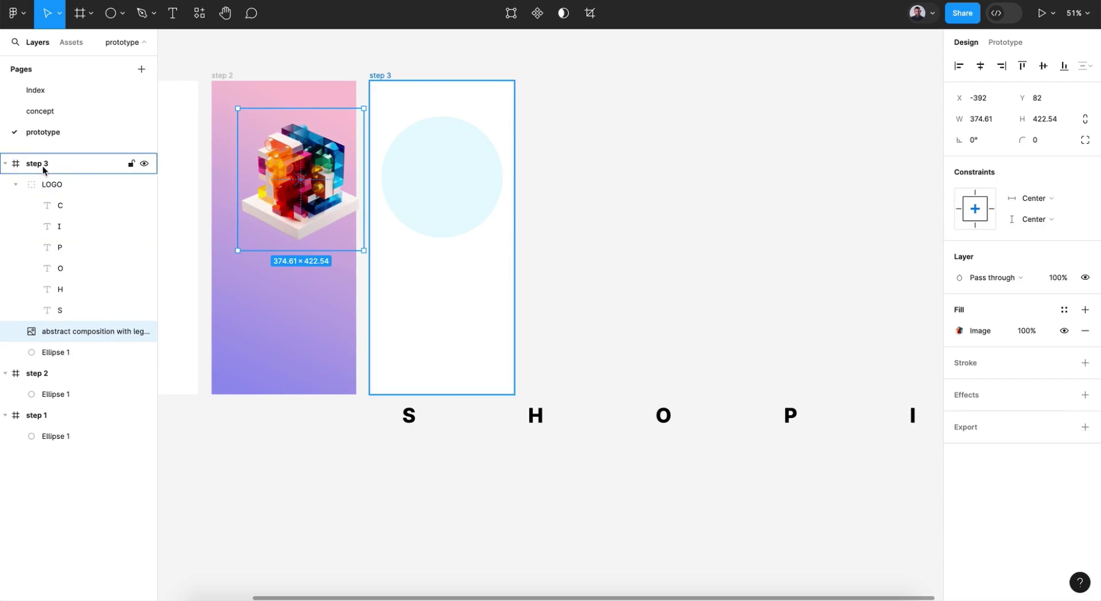
# Turn Clip content back on for step 3, hiding the overflowing image and letters.
pyautogui.click(43, 167)
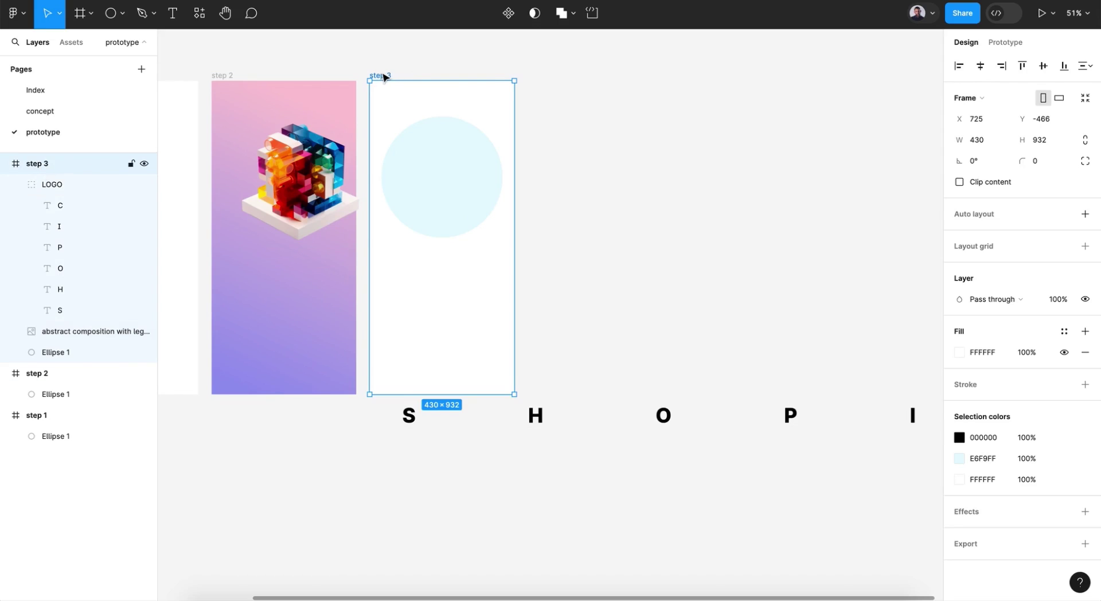
pyautogui.hscroll(-3, 383, 76)
pyautogui.hscroll(2, 383, 76)
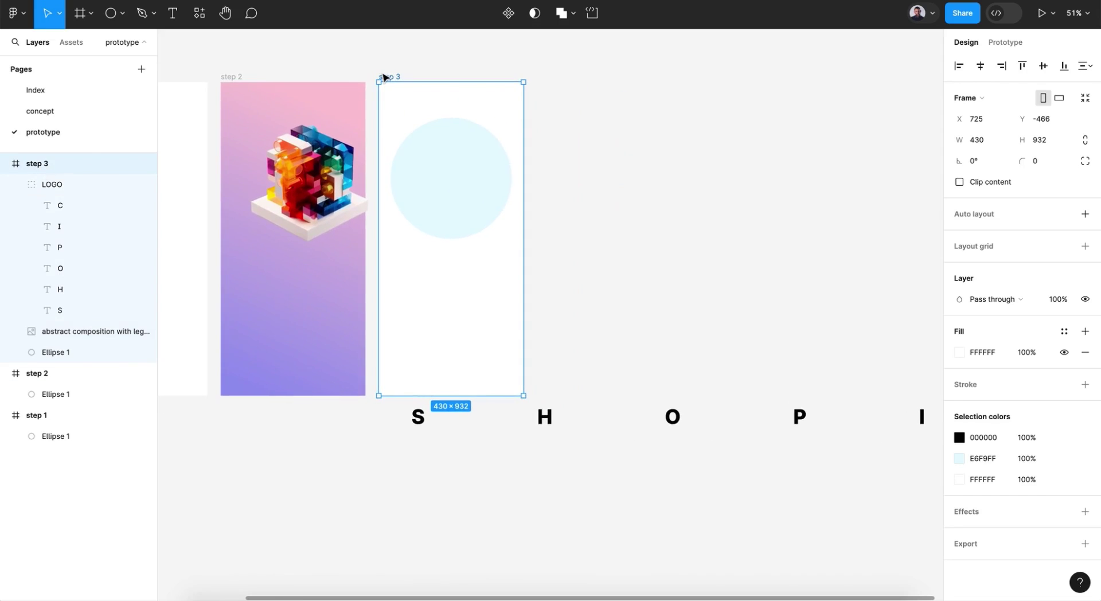
pyautogui.click(958, 183)
pyautogui.click(611, 269)
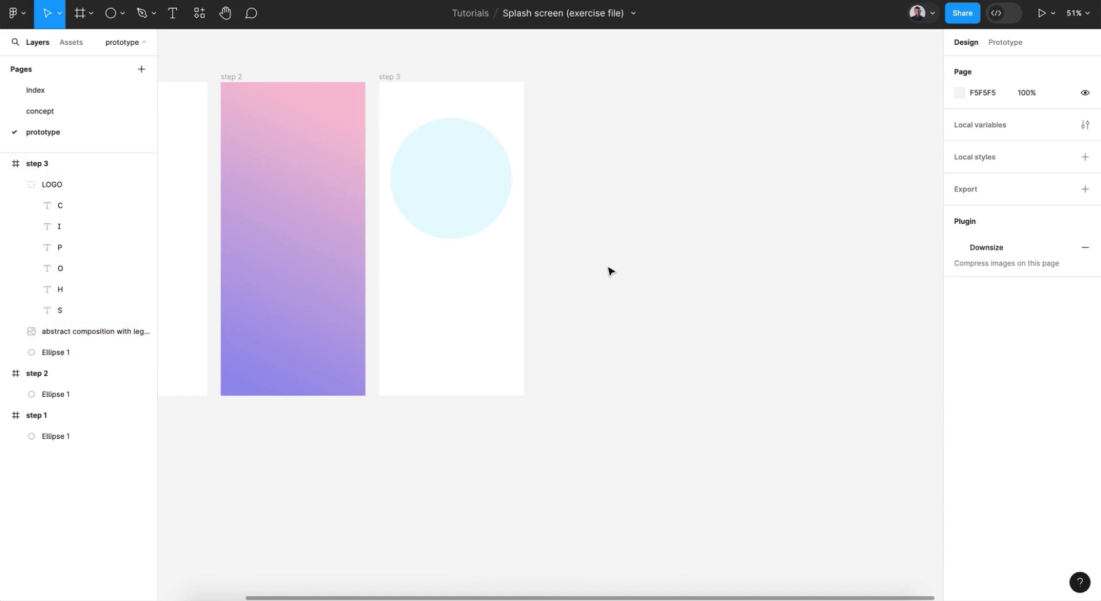
pyautogui.hscroll(3, 611, 269)
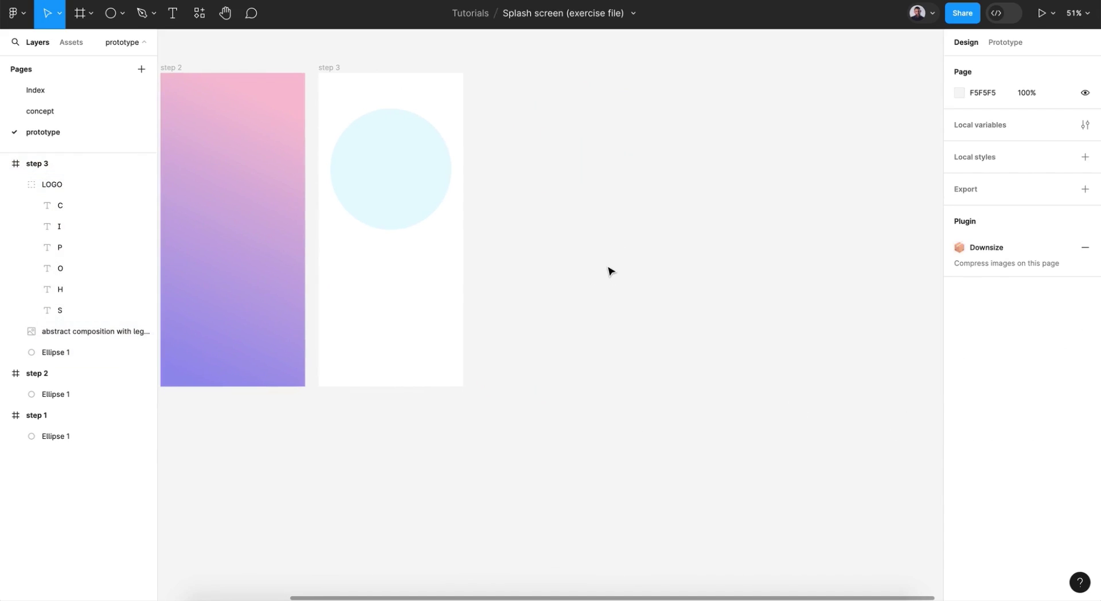
pyautogui.click(326, 69)
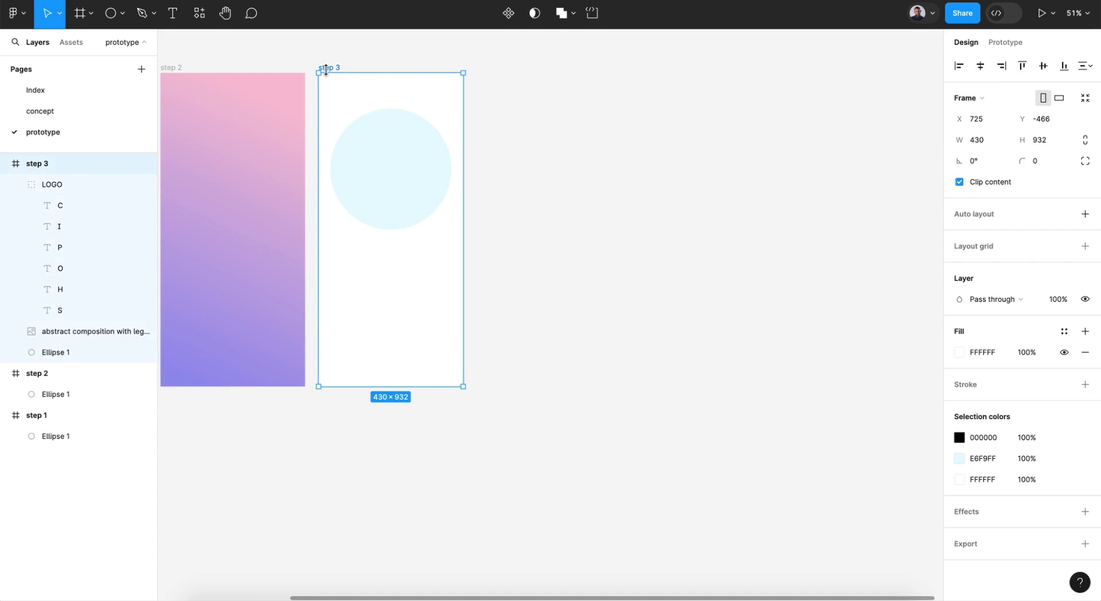
# Duplicate step 3 as step 4, disable its clipping, and centre the cube image horizontally.
pyautogui.hotkey('ctrl', 'd')
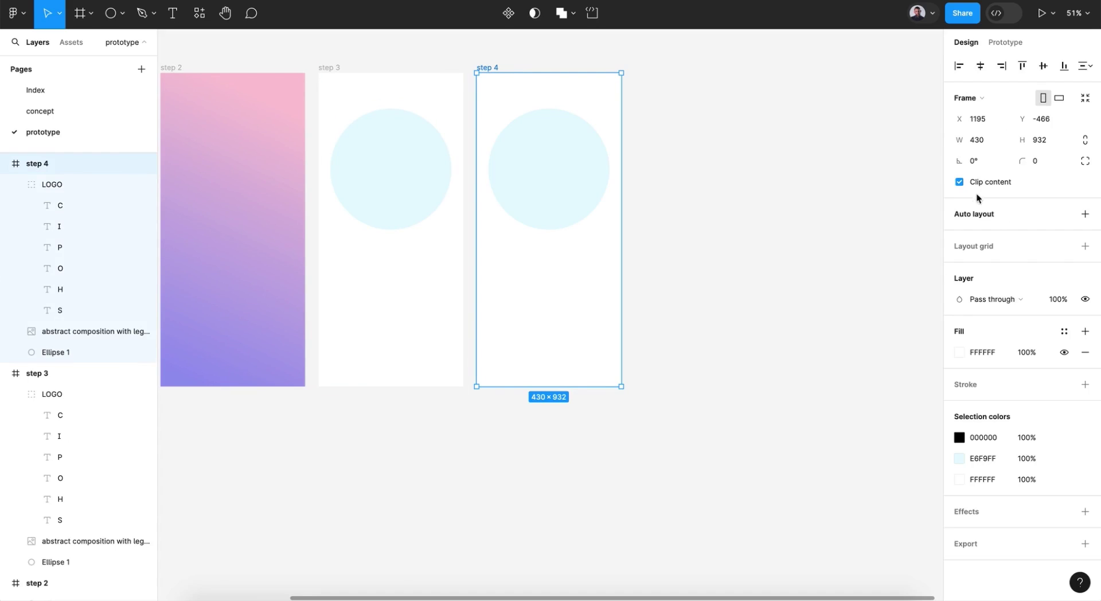
pyautogui.click(959, 182)
pyautogui.click(395, 188)
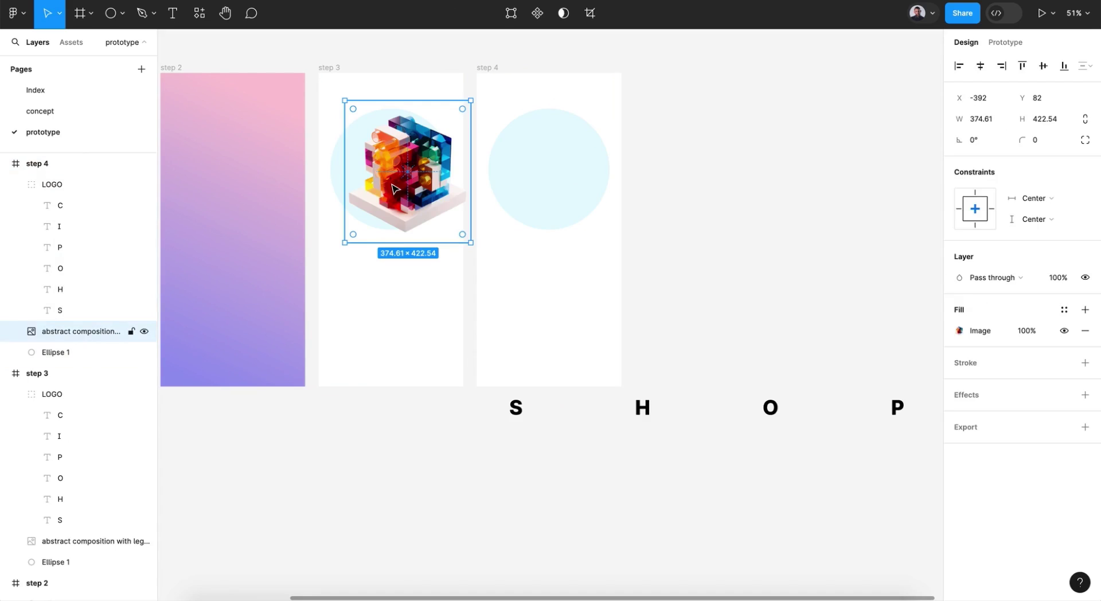
pyautogui.click(980, 66)
# Move the SHOPIC letters up, set their spacing to 0, and centre the word horizontally.
pyautogui.moveTo(643, 408); pyautogui.dragTo(646, 337)
pyautogui.click(1000, 180)
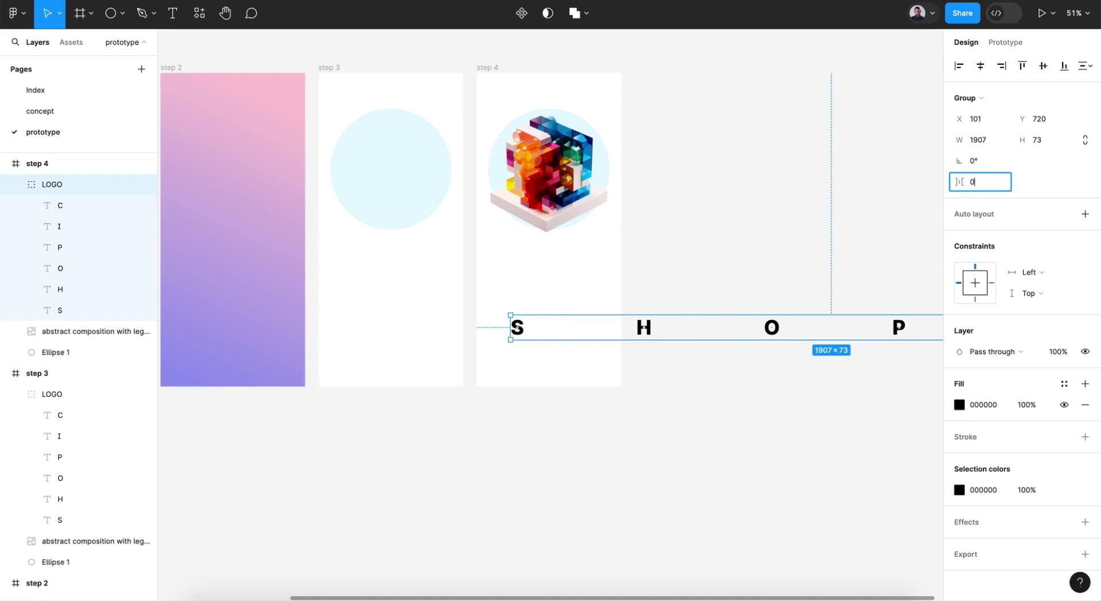
pyautogui.press('Return')
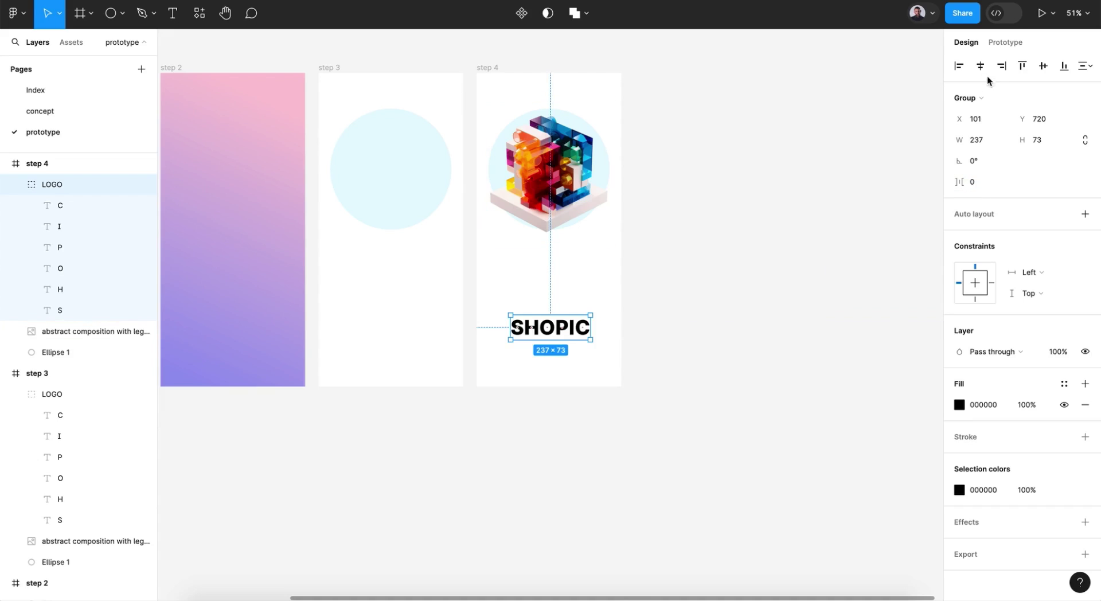
pyautogui.click(981, 66)
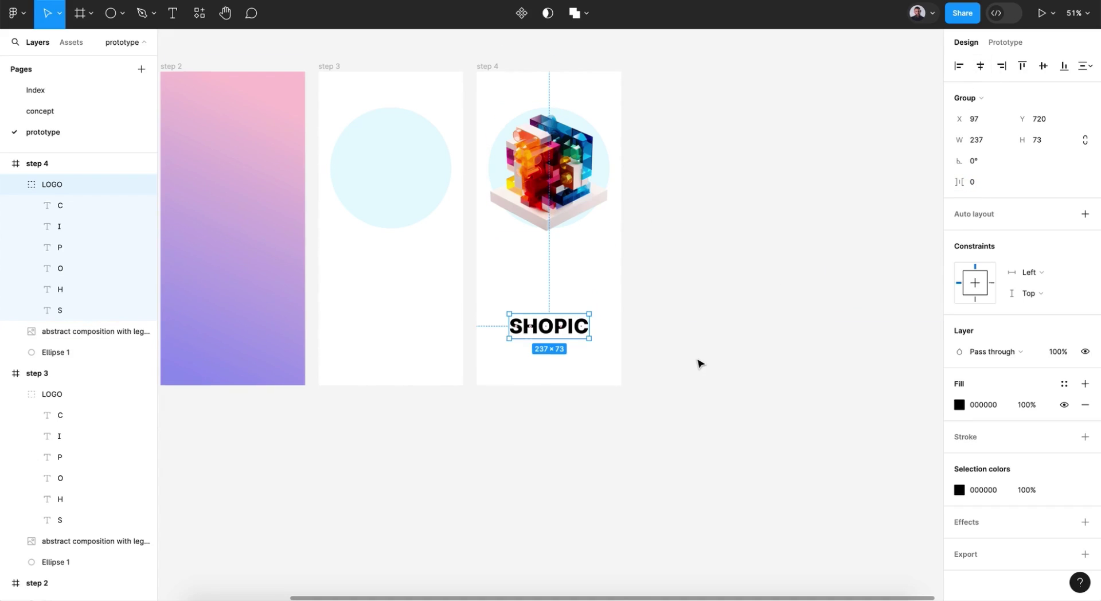
pyautogui.scroll(-3, 697, 363)
pyautogui.moveTo(570, 286); pyautogui.dragTo(571, 280)
# Drag a Progress Bar component from Assets into step 4 just below SHOPIC.
pyautogui.click(71, 42)
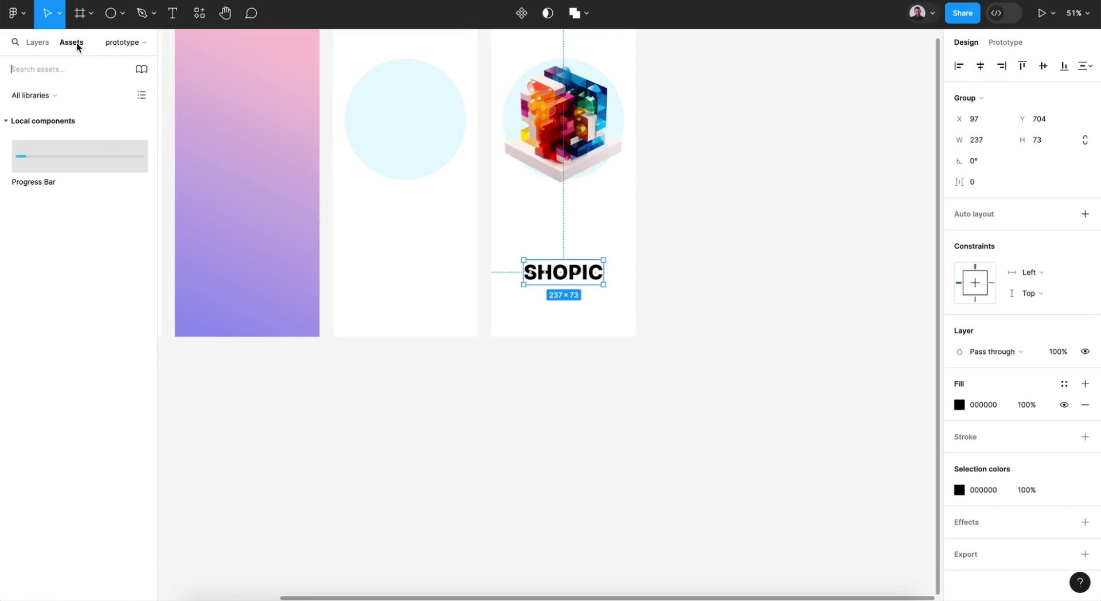
pyautogui.moveTo(60, 158); pyautogui.dragTo(555, 299)
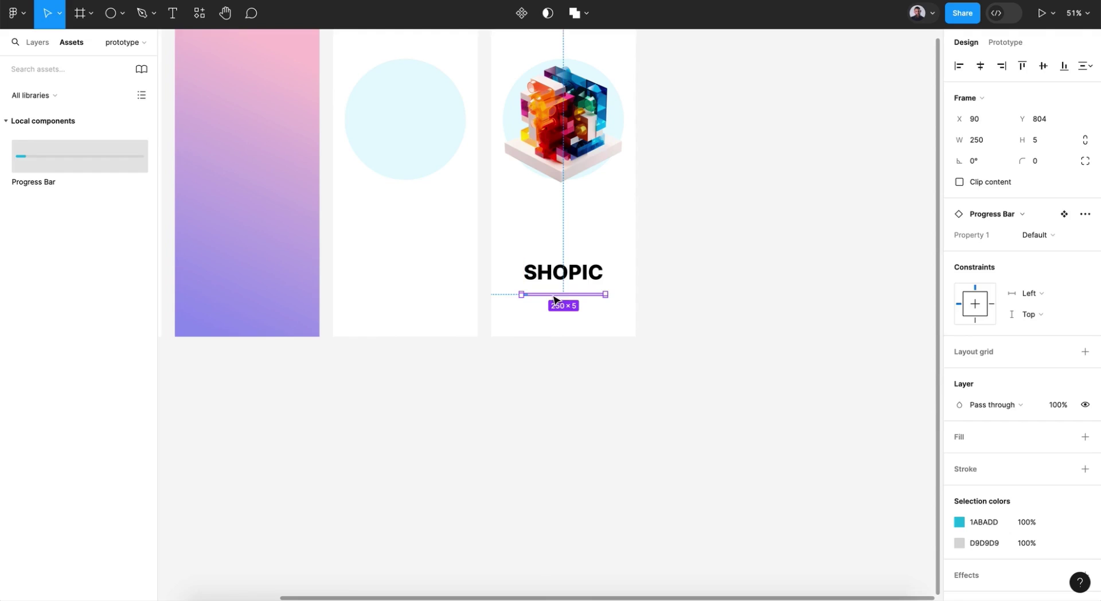
# Add a 'LOADING...' text layer below the progress bar in step 4.
pyautogui.click(175, 15)
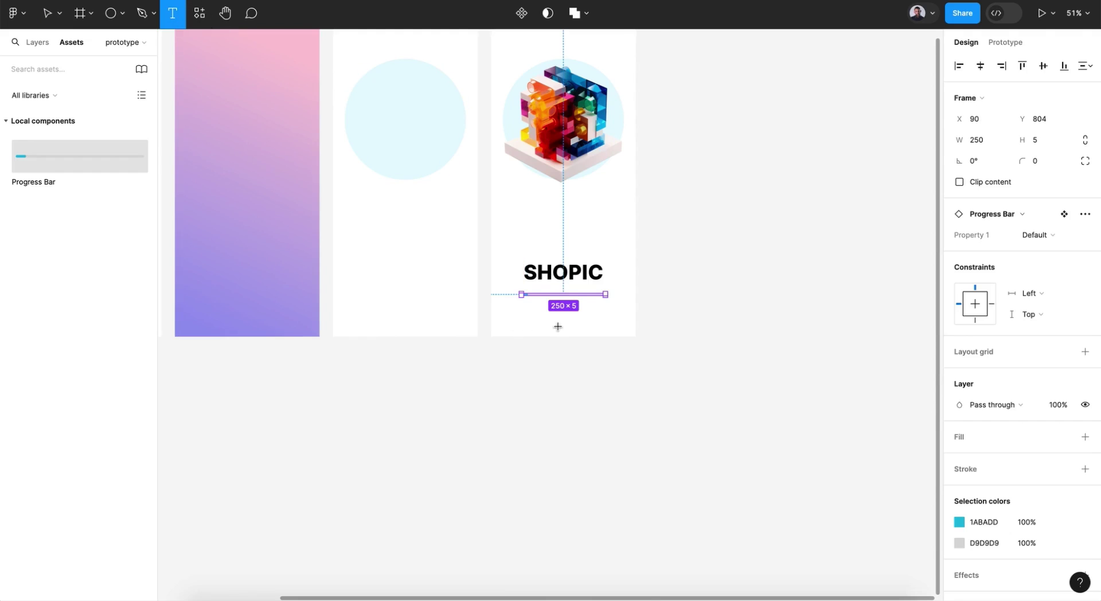
pyautogui.scroll(5, 557, 326)
pyautogui.click(572, 279)
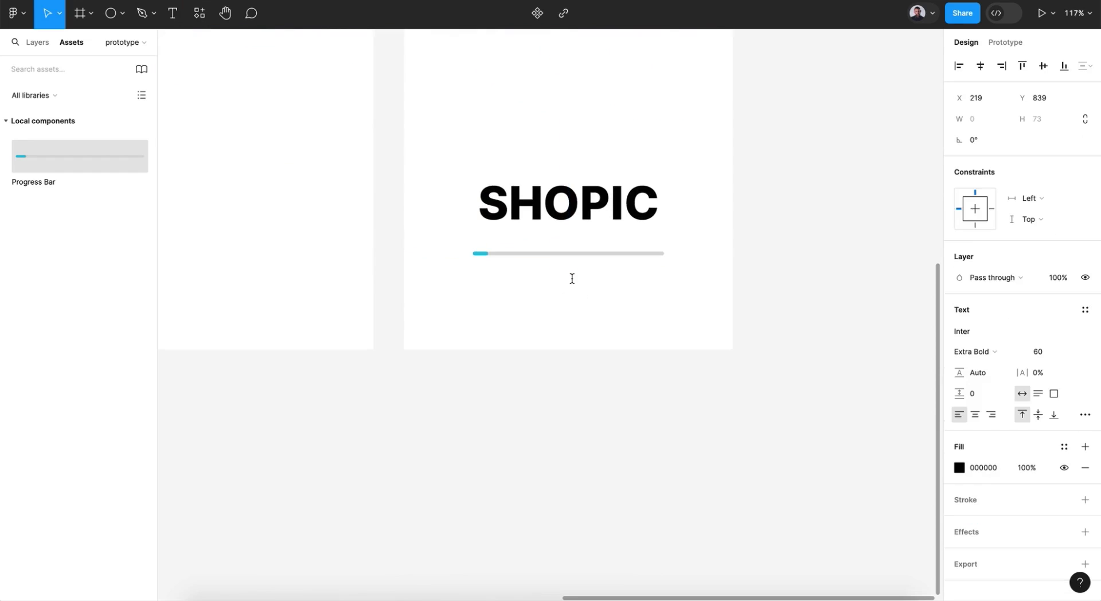
pyautogui.write('lOA')
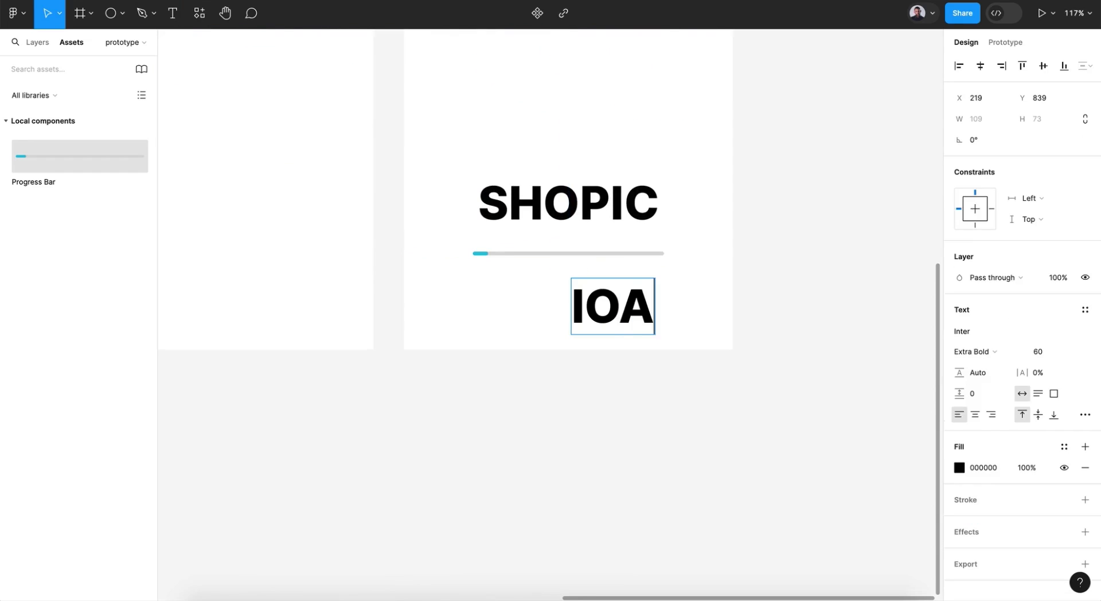
pyautogui.write('DING...')
pyautogui.press('Escape')
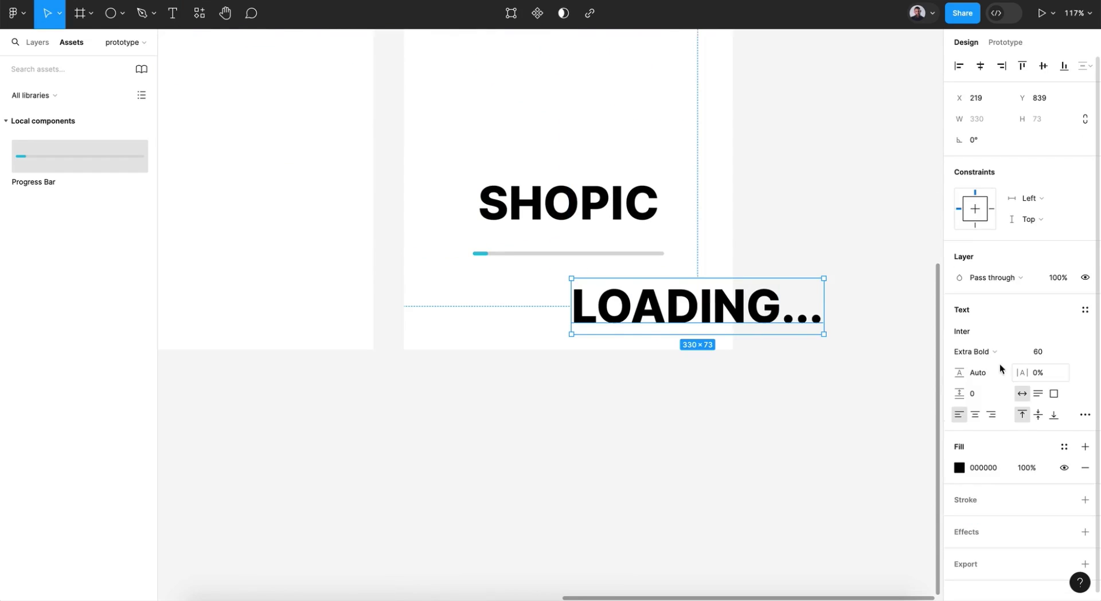
# Set the LOADING... text to font size 14 with Light weight.
pyautogui.click(1041, 356)
pyautogui.write('14')
pyautogui.press('Return')
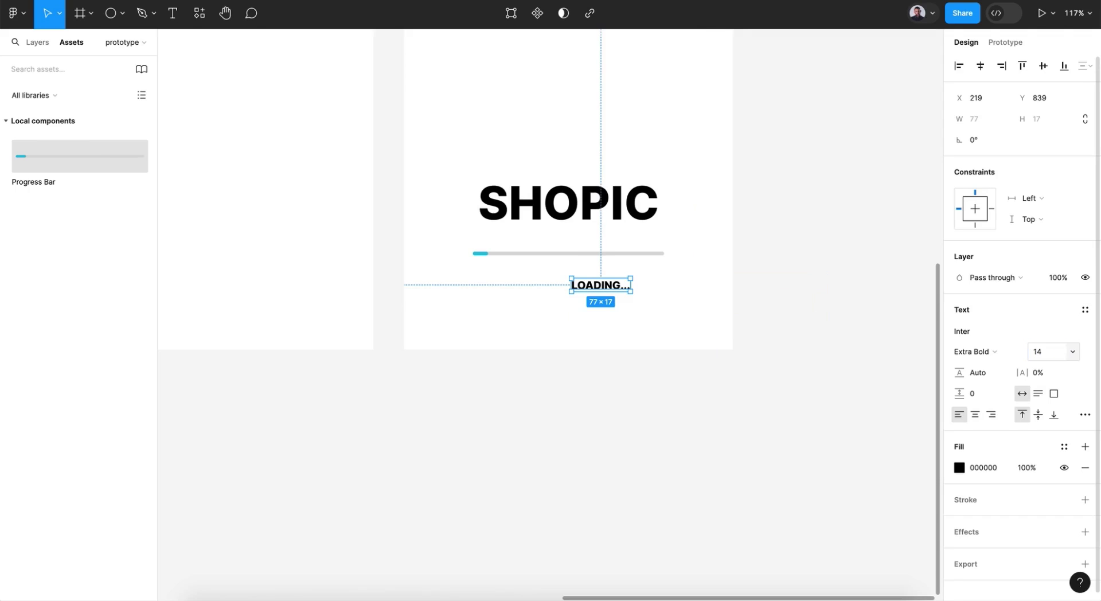
pyautogui.click(999, 353)
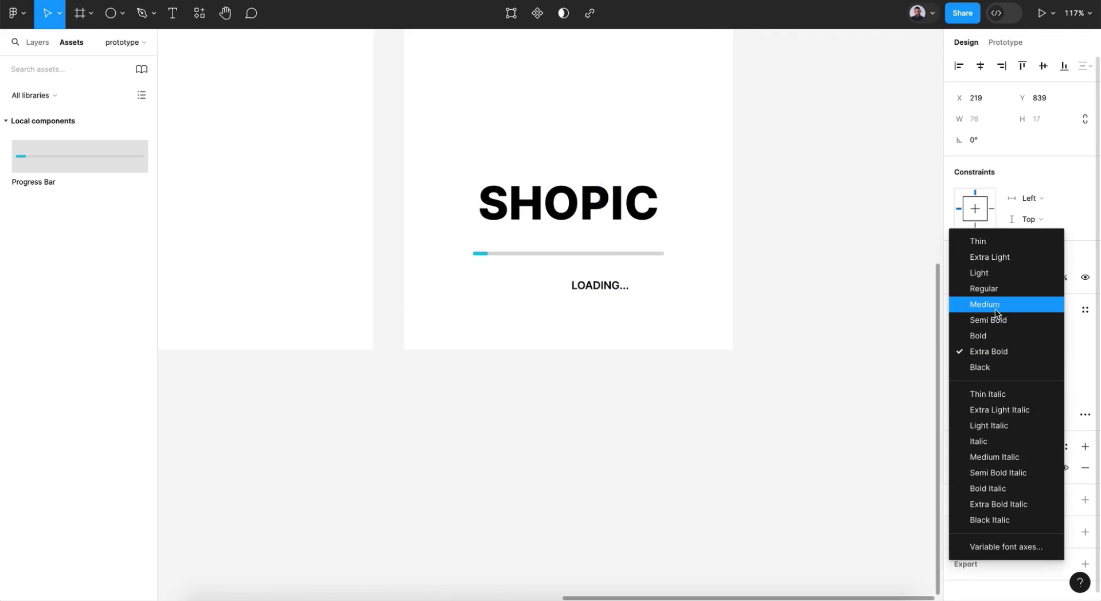
pyautogui.click(993, 273)
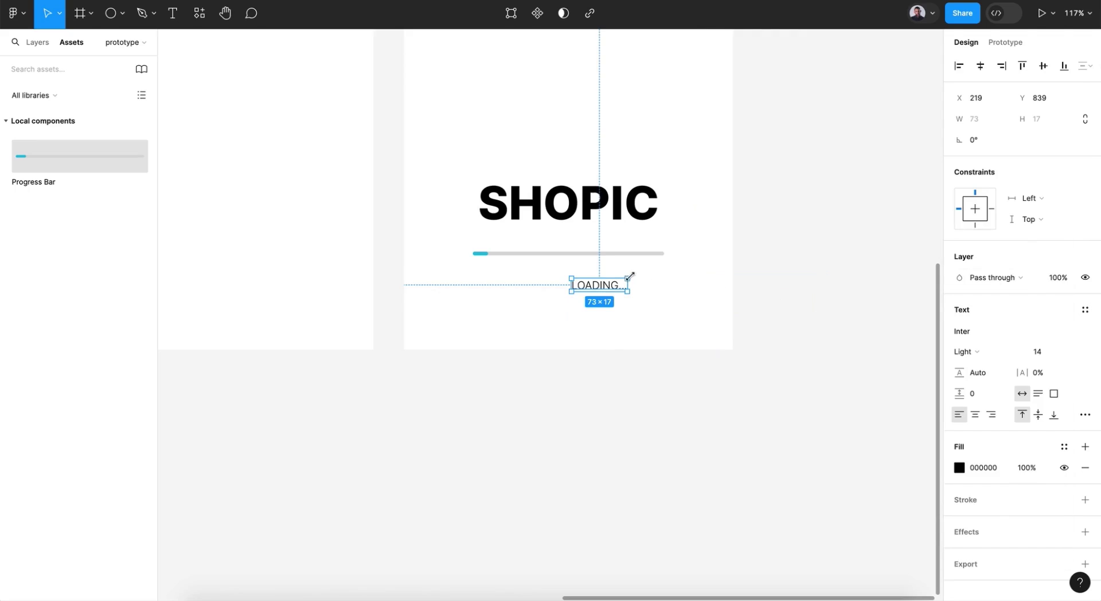
# Move LOADING... closer to the bar, colour it grey 676767, and centre it horizontally.
pyautogui.moveTo(613, 285); pyautogui.dragTo(585, 275)
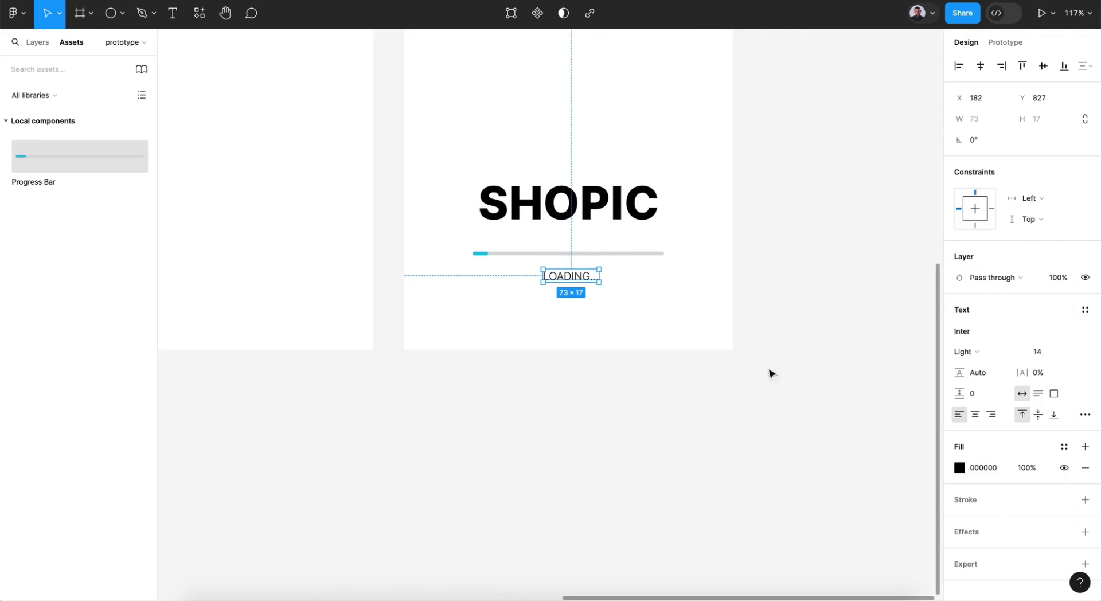
pyautogui.click(955, 469)
pyautogui.moveTo(835, 383); pyautogui.dragTo(768, 364)
pyautogui.press('Escape')
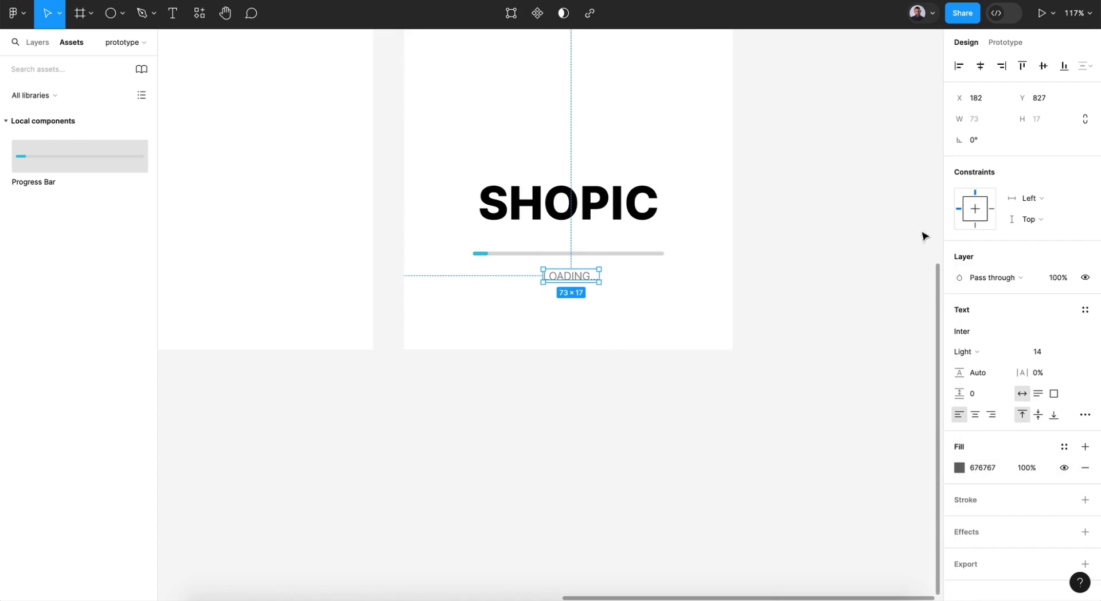
pyautogui.click(980, 65)
pyautogui.click(631, 248)
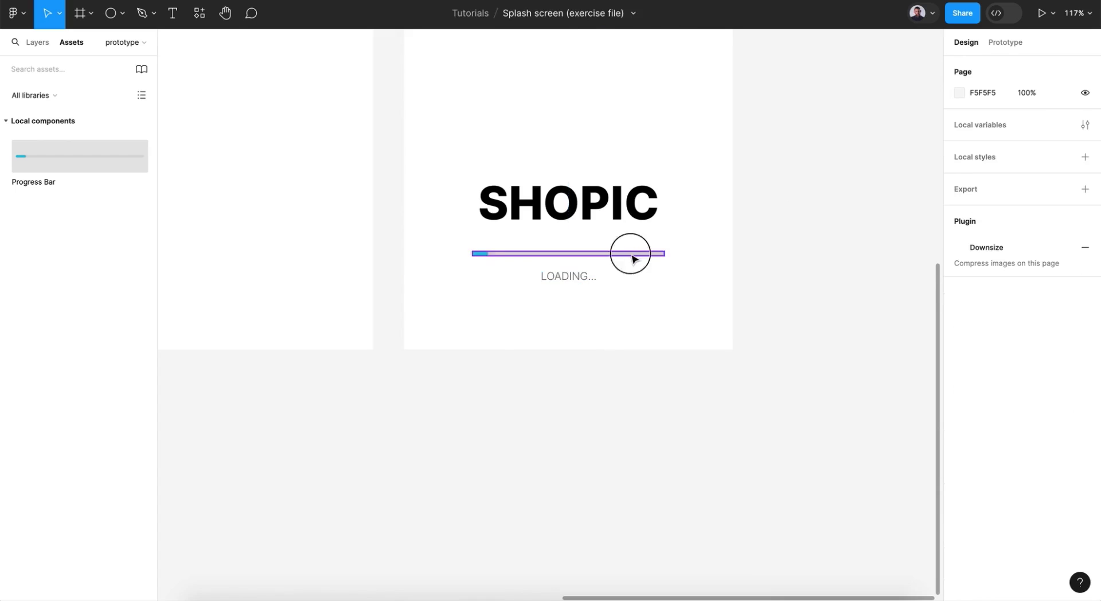
pyautogui.scroll(-5, 814, 268)
# Connect step 1 to step 2 with a prototype interaction.
pyautogui.scroll(-3, 816, 270)
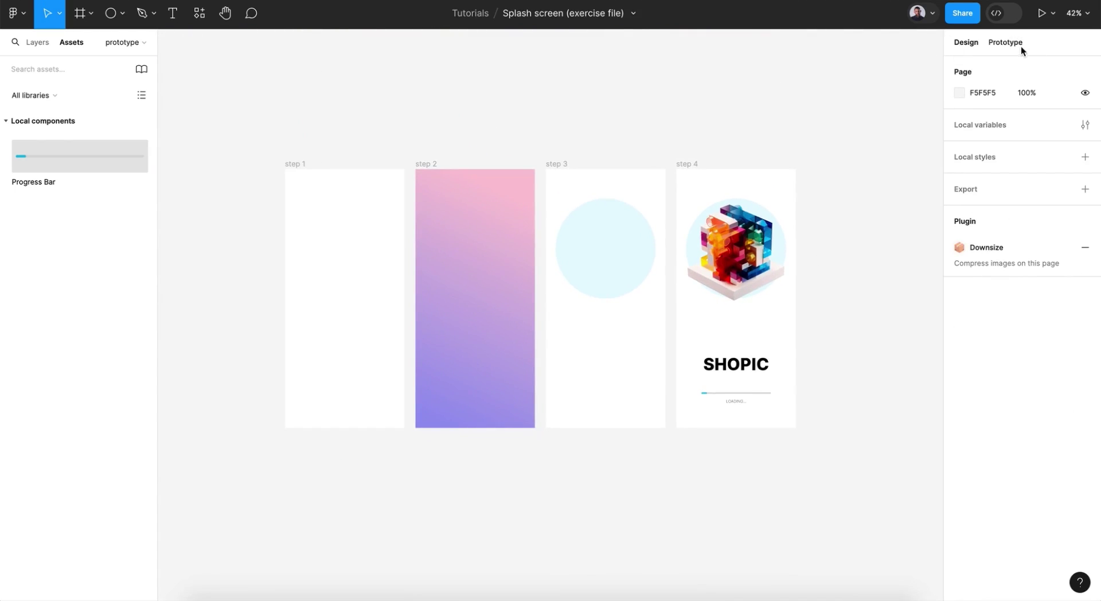
pyautogui.scroll(3, 515, 152)
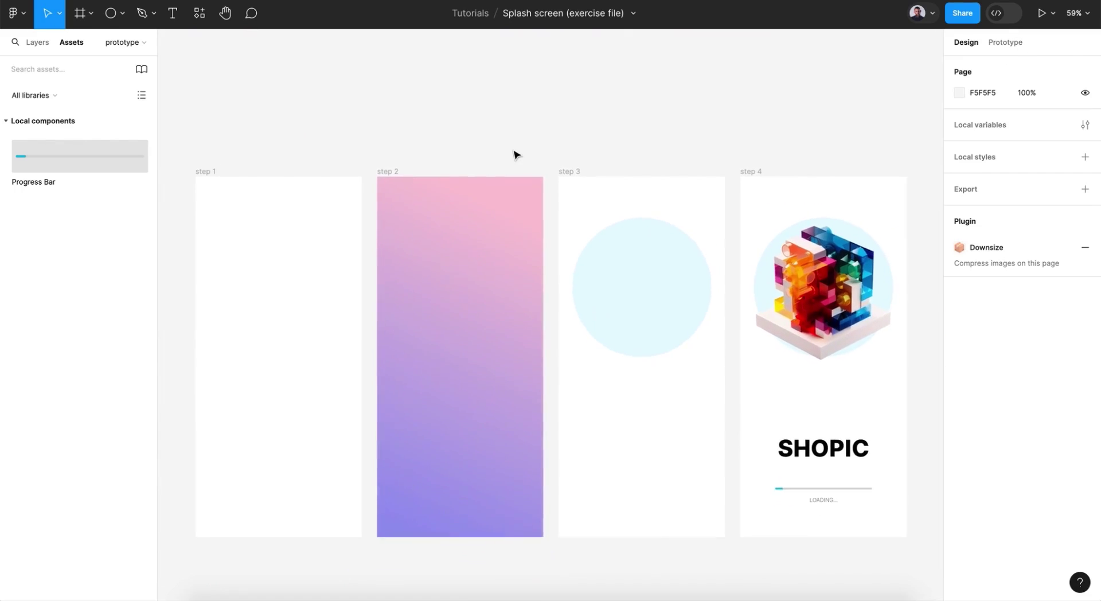
pyautogui.hscroll(-1, 514, 152)
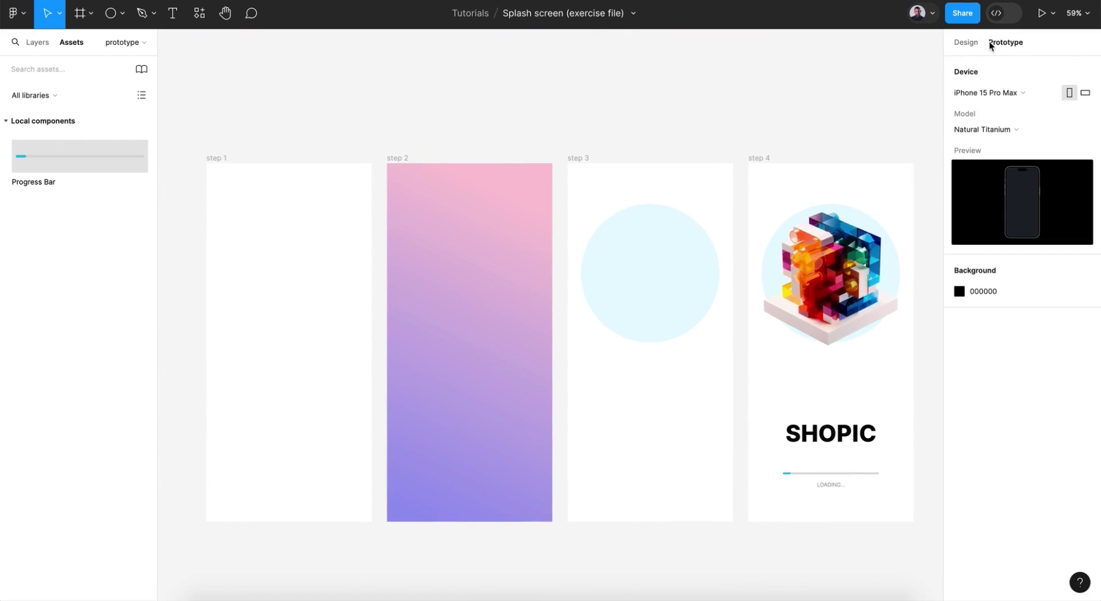
pyautogui.click(221, 163)
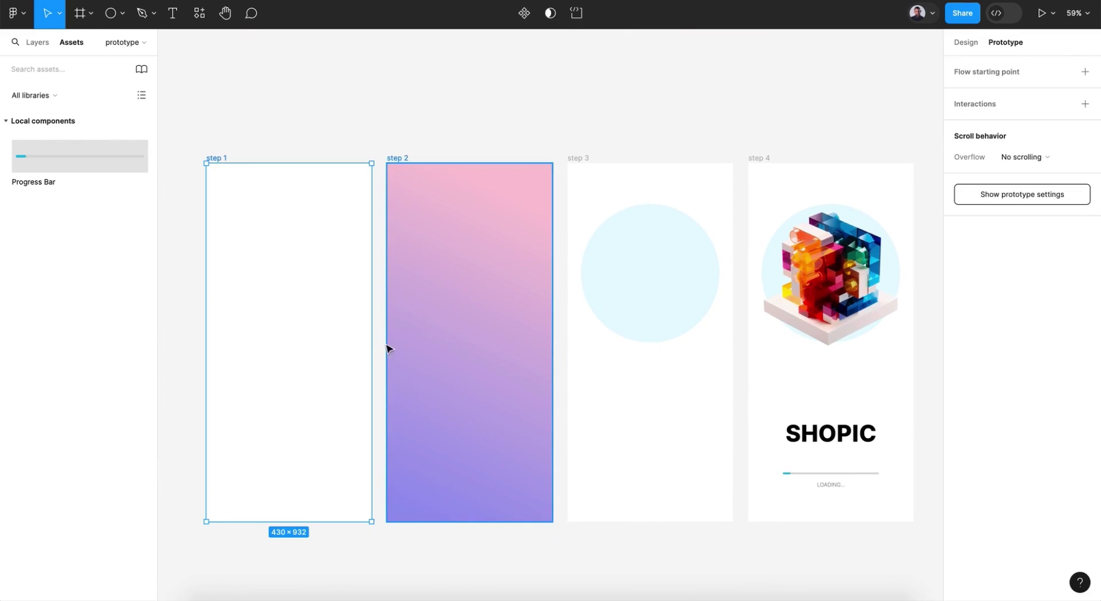
pyautogui.moveTo(372, 342); pyautogui.dragTo(430, 368)
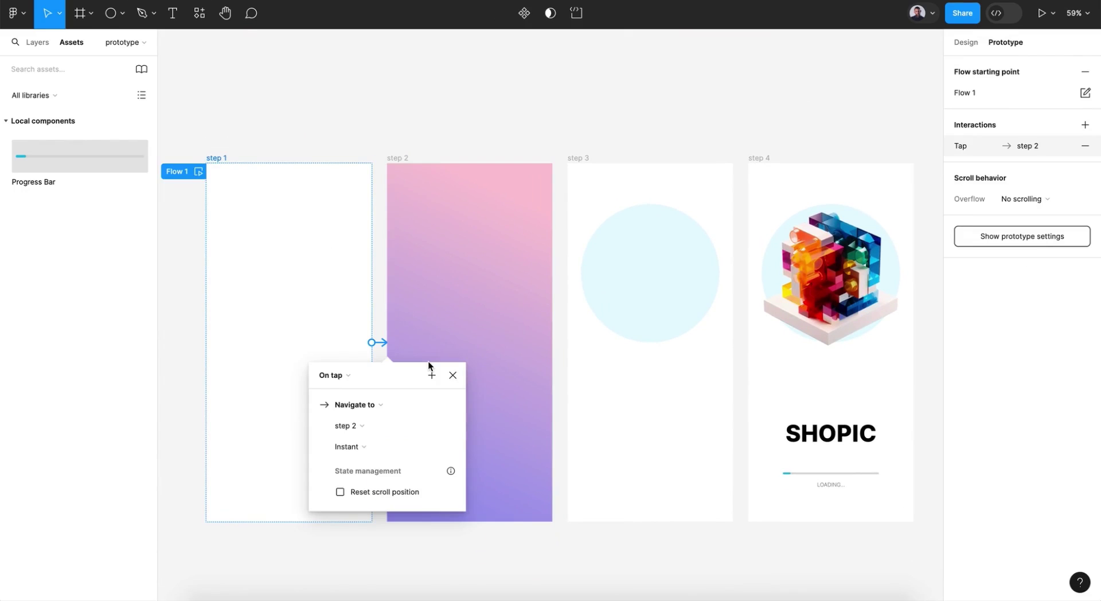
# Make the interaction an After delay trigger with Smart animate and Gentle easing.
pyautogui.scroll(-3, 429, 365)
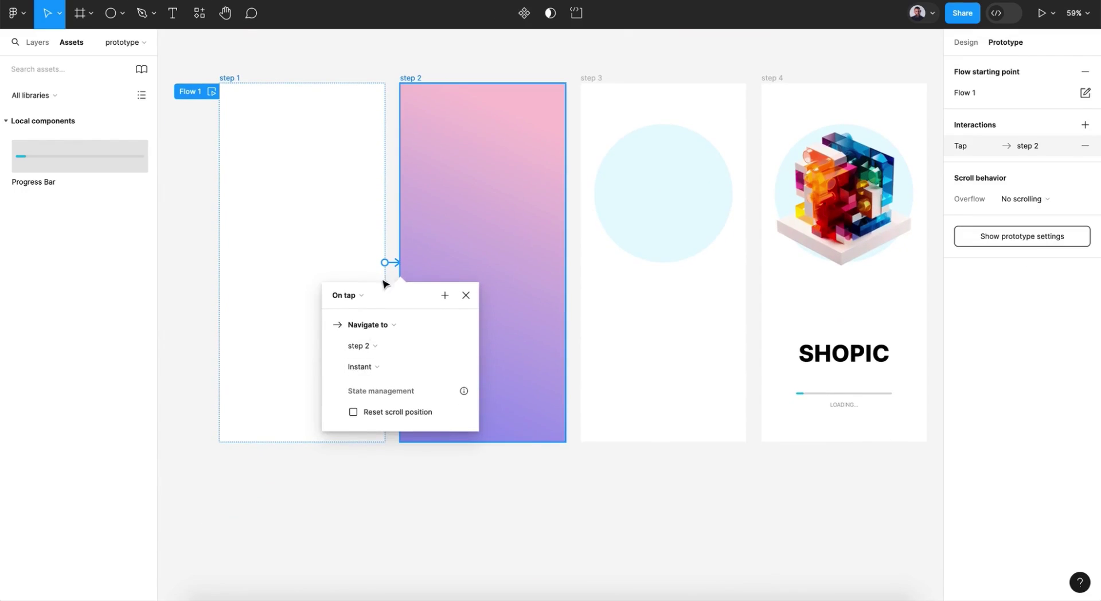
pyautogui.click(346, 296)
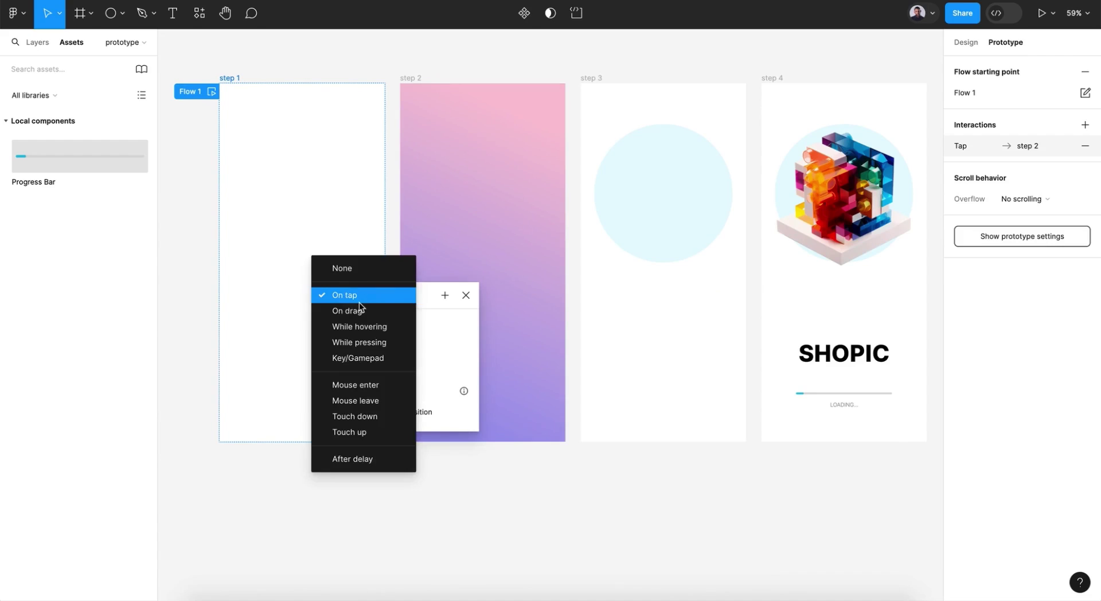
pyautogui.click(347, 459)
pyautogui.click(397, 391)
pyautogui.click(400, 419)
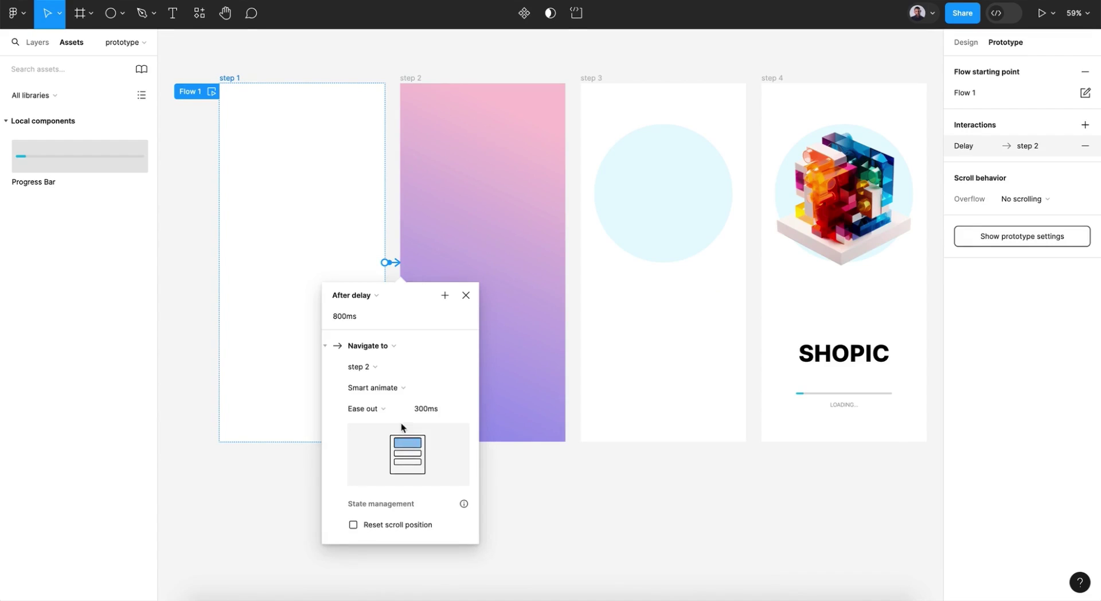
pyautogui.click(376, 415)
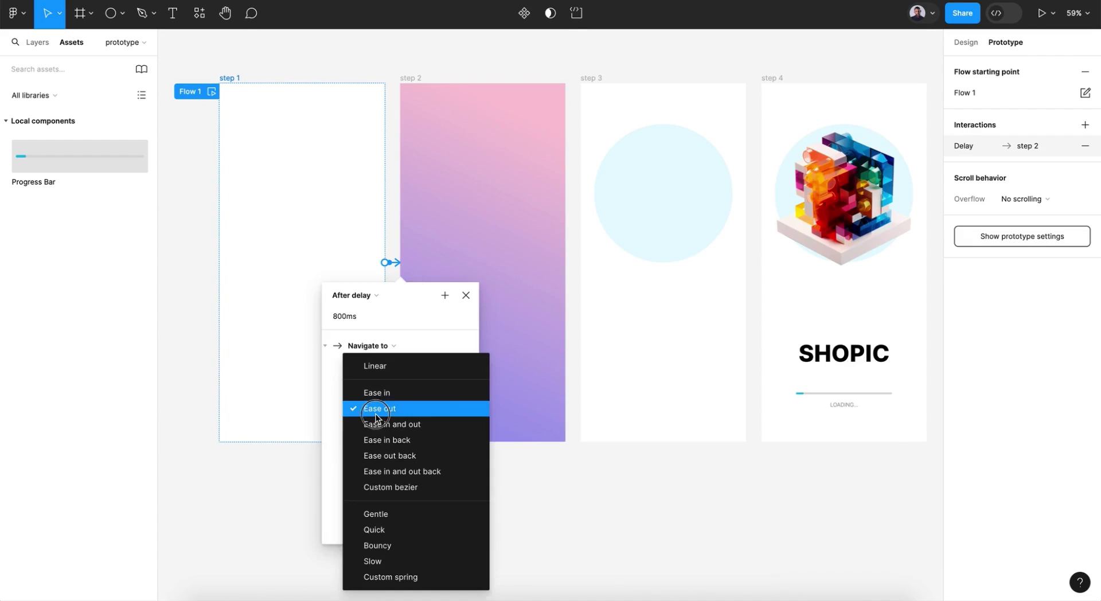
pyautogui.click(398, 512)
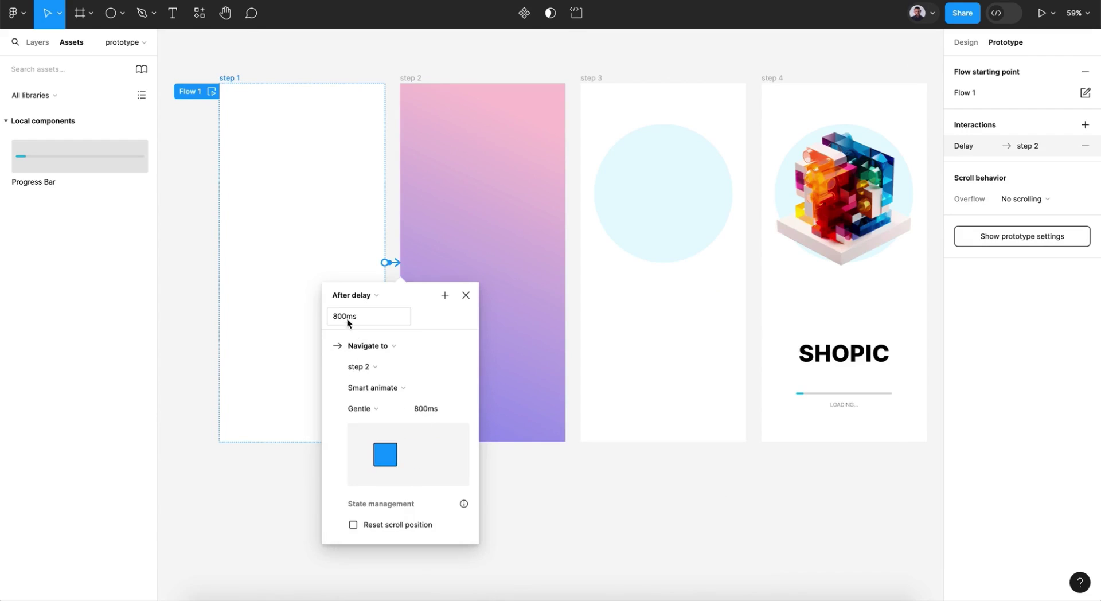
# Set the delay to 1ms and the transition duration to 600ms.
pyautogui.moveTo(346, 318); pyautogui.dragTo(329, 321)
pyautogui.write('1')
pyautogui.press('Return')
pyautogui.click(468, 295)
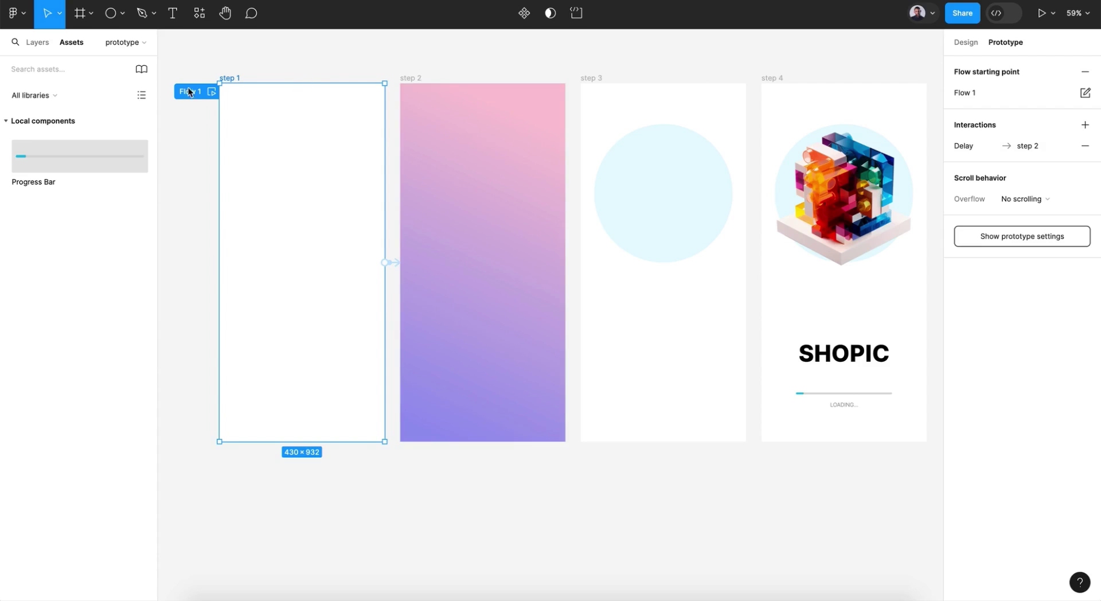
pyautogui.click(1017, 146)
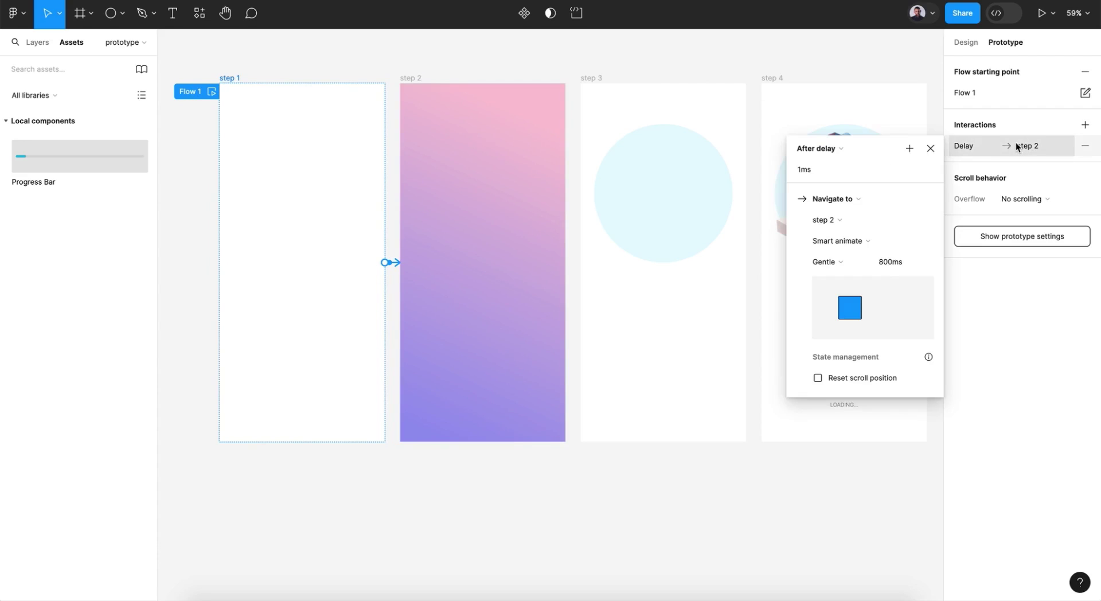
pyautogui.click(876, 264)
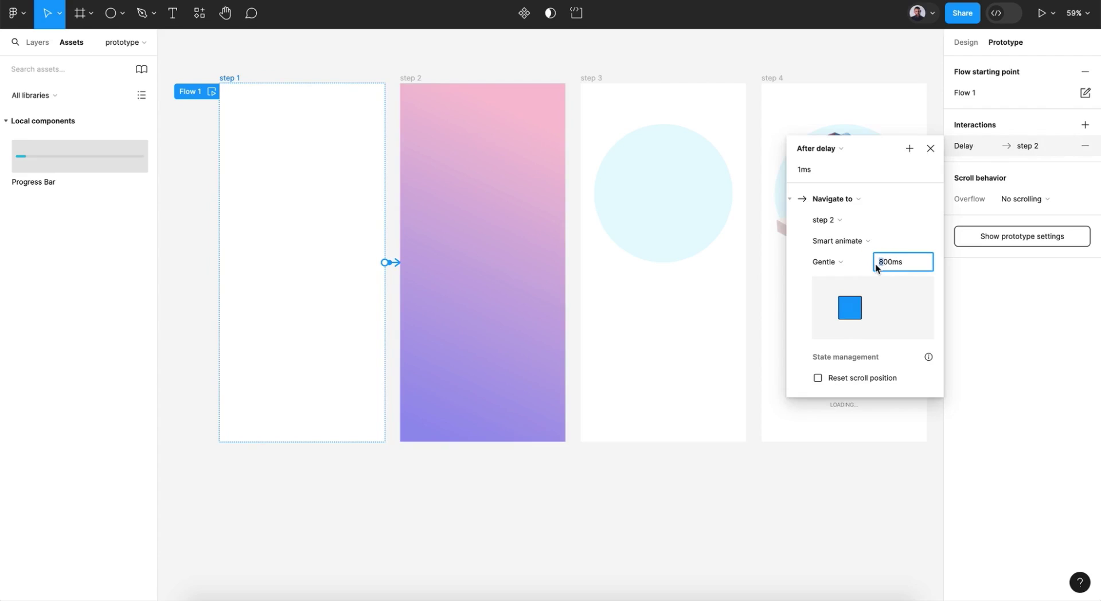
pyautogui.press('Return')
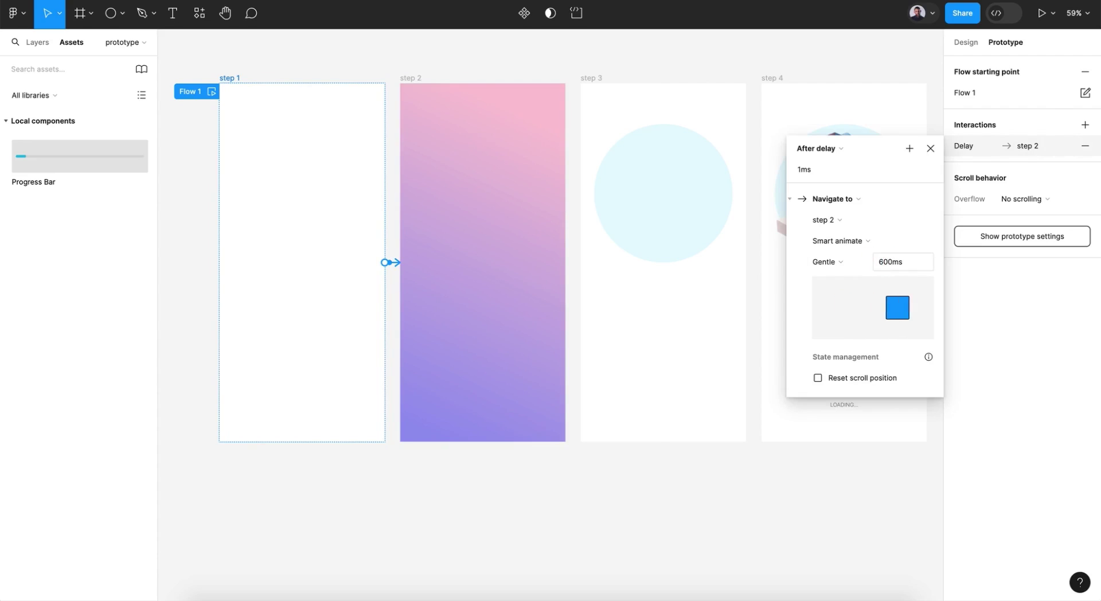
# Connect step 2 to step 3 and switch the trigger to After delay.
pyautogui.click(413, 83)
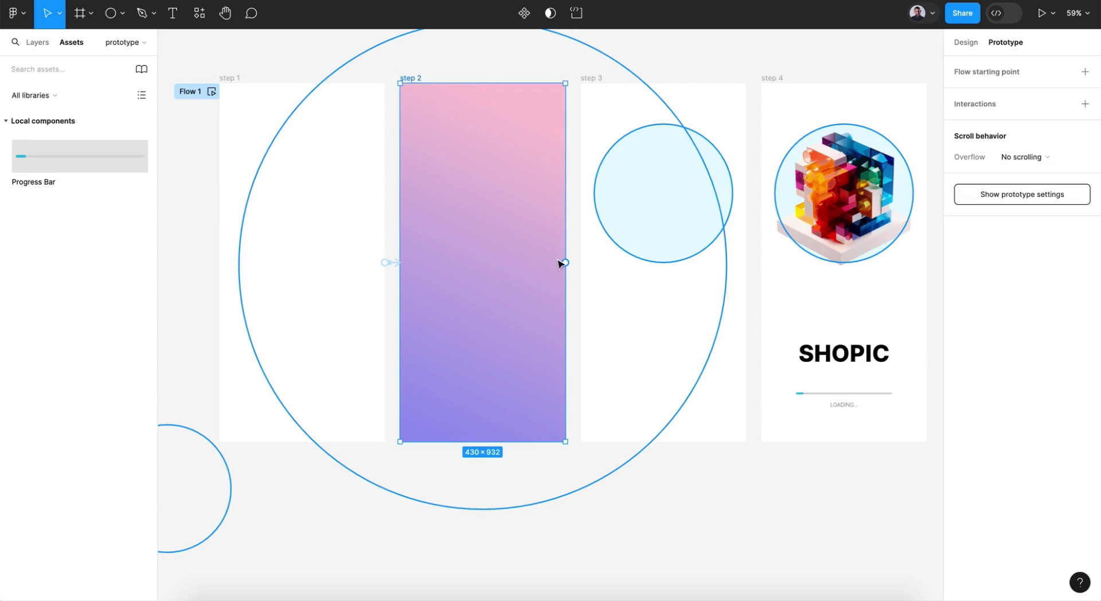
pyautogui.moveTo(566, 263); pyautogui.dragTo(629, 276)
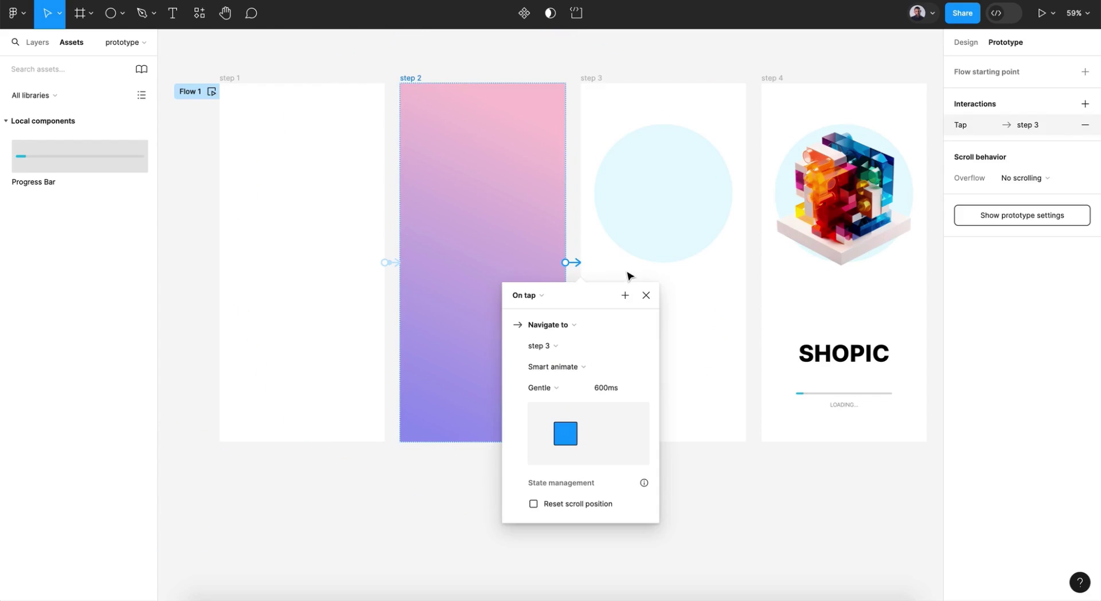
pyautogui.click(550, 295)
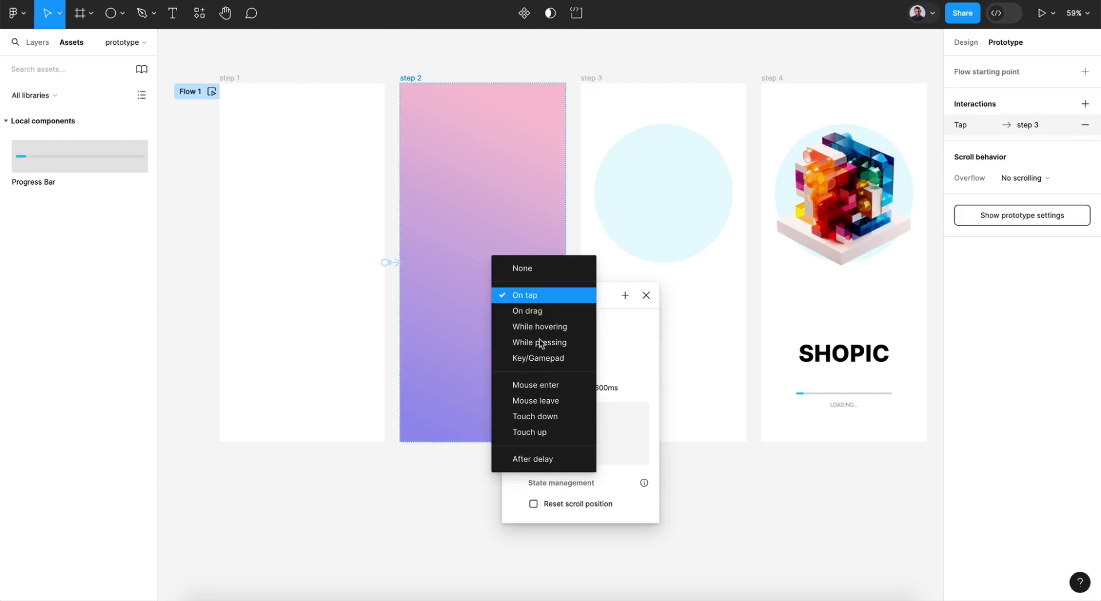
pyautogui.click(545, 457)
# Change the delay to 1ms and the duration to 400ms, then close the settings.
pyautogui.moveTo(523, 316); pyautogui.dragTo(507, 319)
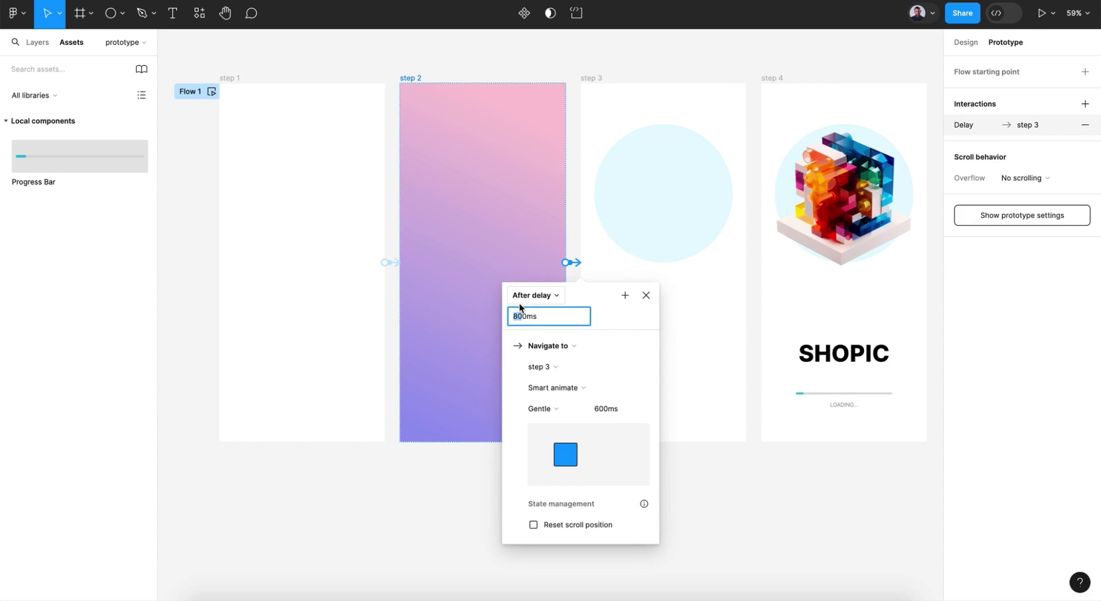
pyautogui.press('BackSpace')
pyautogui.write('1')
pyautogui.moveTo(593, 408); pyautogui.dragTo(599, 413)
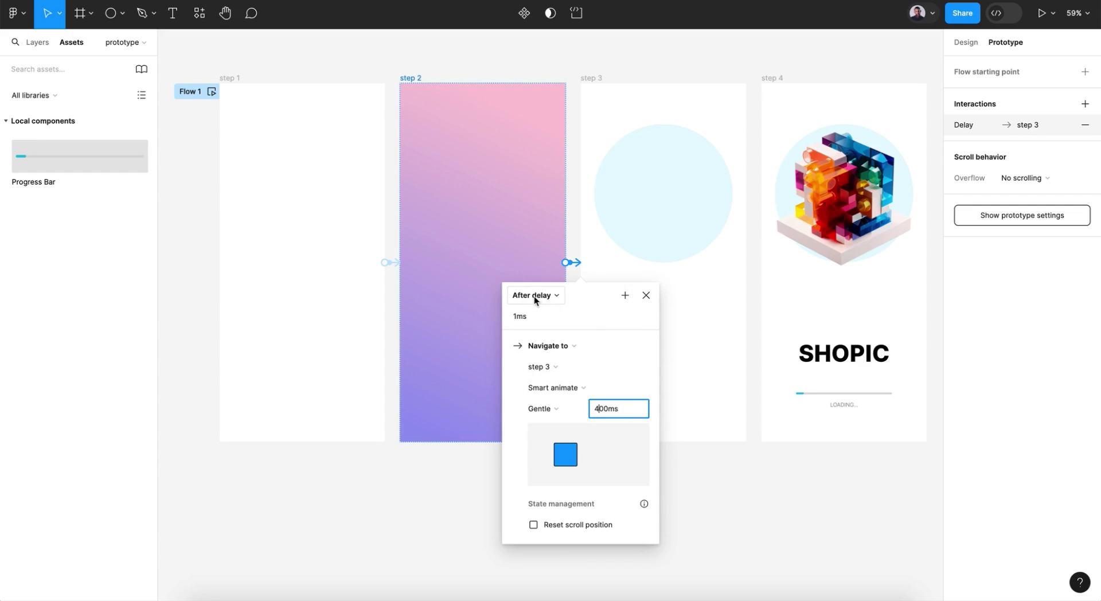
pyautogui.click(646, 295)
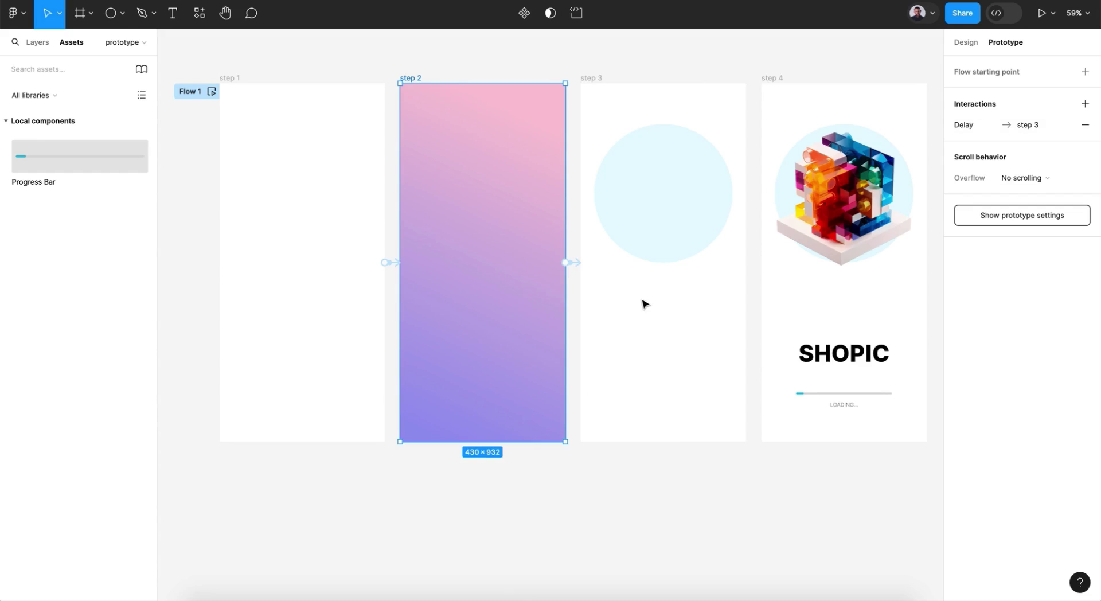
# Connect step 3 to step 4 with an After delay trigger.
pyautogui.click(592, 78)
pyautogui.moveTo(747, 263); pyautogui.dragTo(766, 270)
pyautogui.click(728, 299)
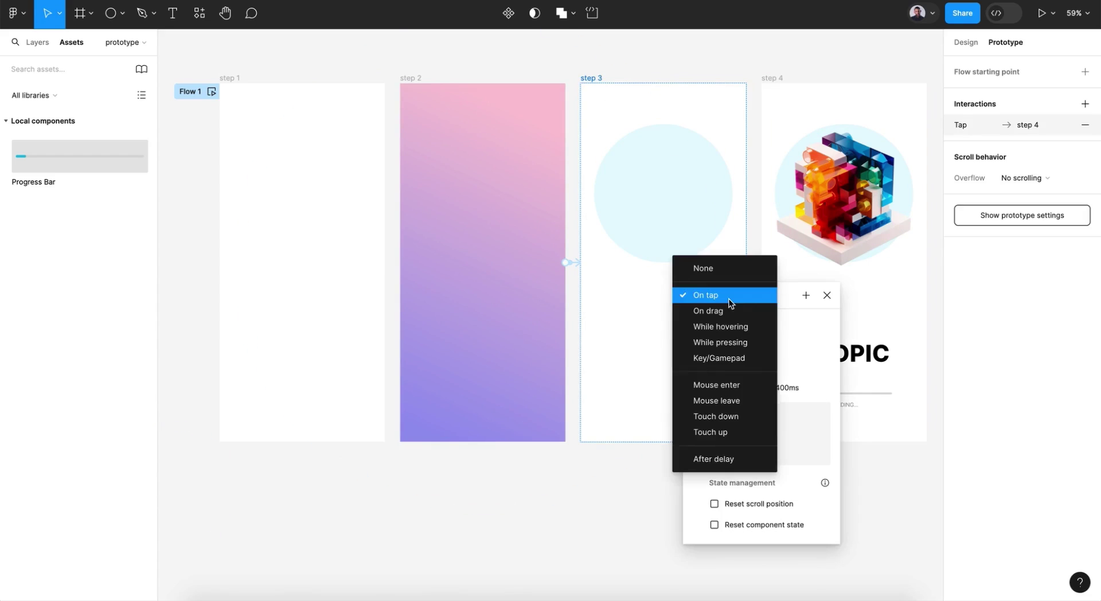
pyautogui.click(733, 459)
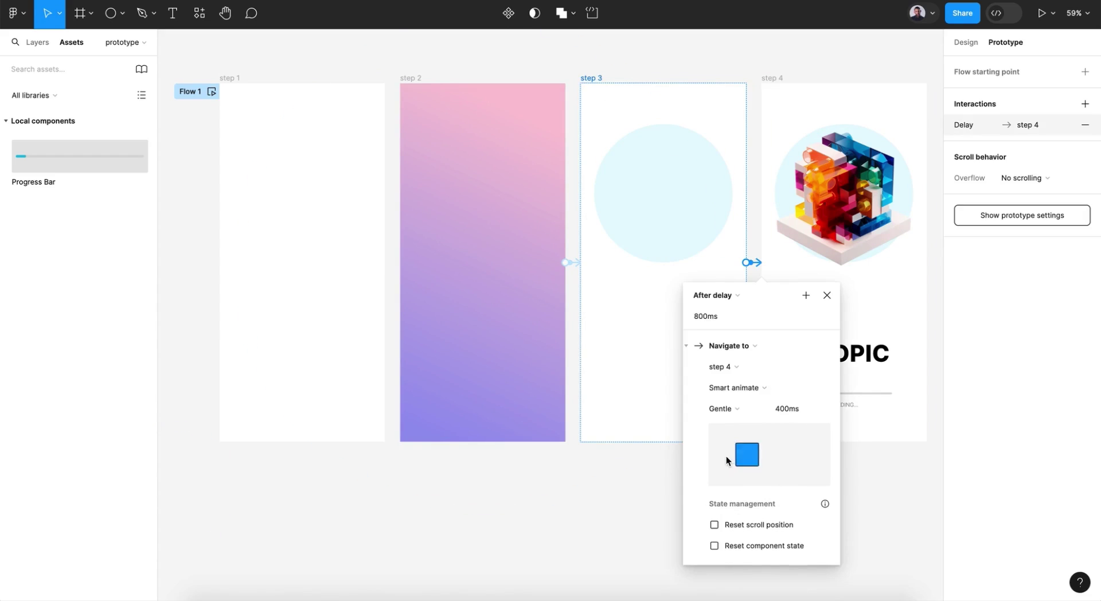
# Change the transition duration to 1600ms and the delay to 1ms, then close the settings.
pyautogui.click(781, 408)
pyautogui.click(773, 409)
pyautogui.moveTo(779, 411); pyautogui.dragTo(772, 411)
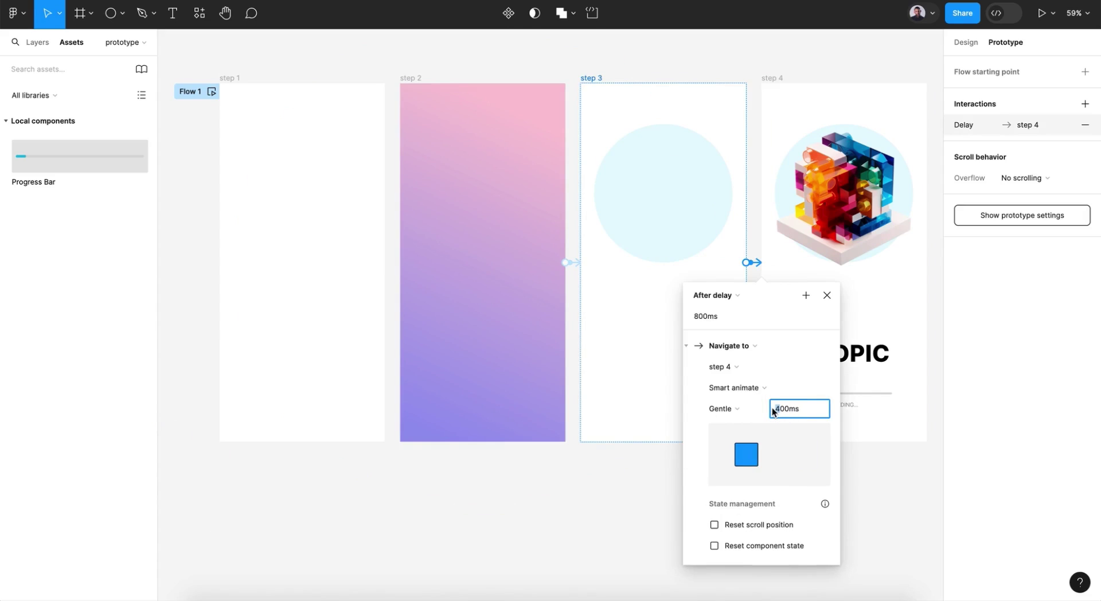
pyautogui.write('16')
pyautogui.moveTo(709, 317); pyautogui.dragTo(692, 316)
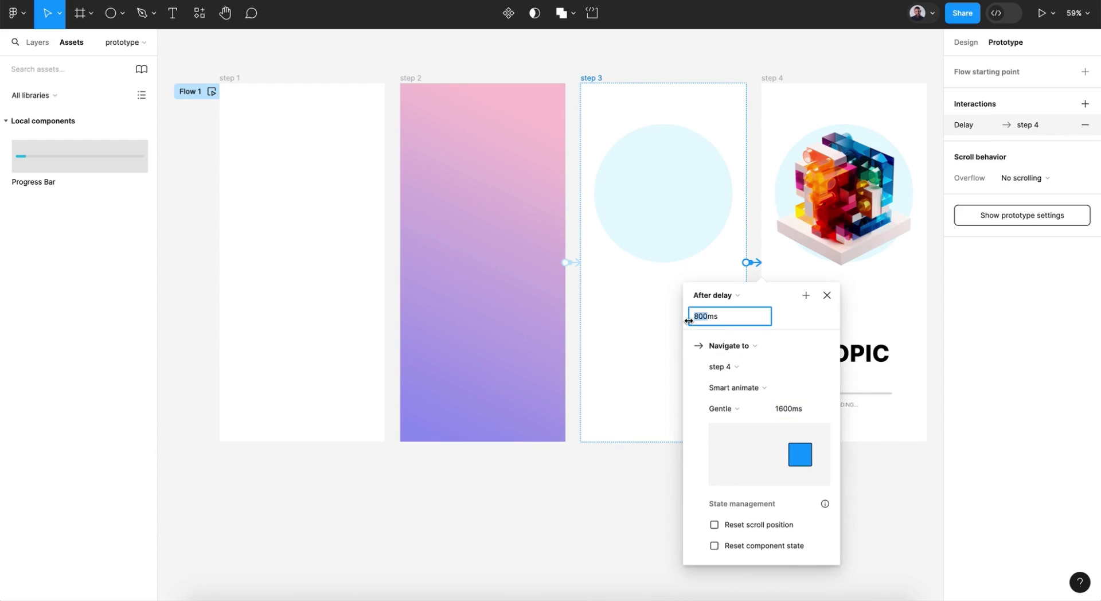
pyautogui.write('1')
pyautogui.press('Return')
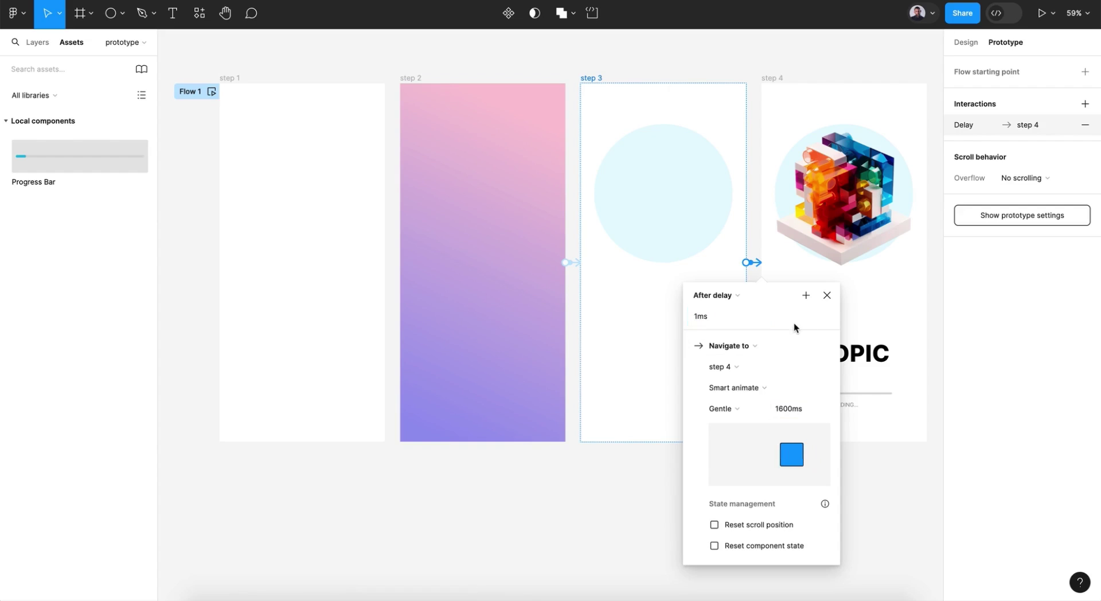
pyautogui.click(826, 295)
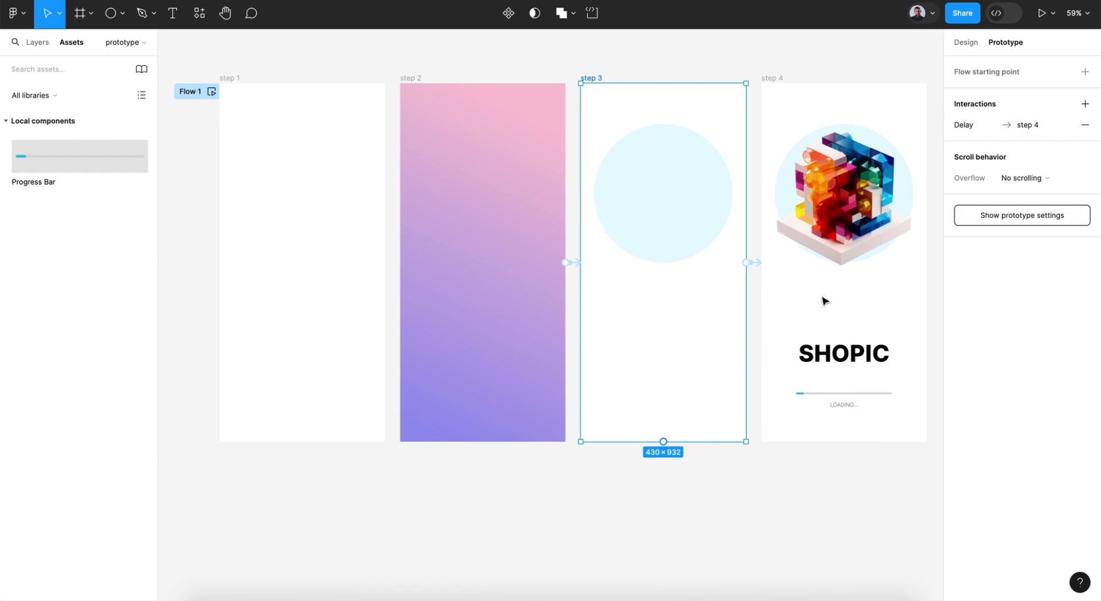
pyautogui.click(210, 91)
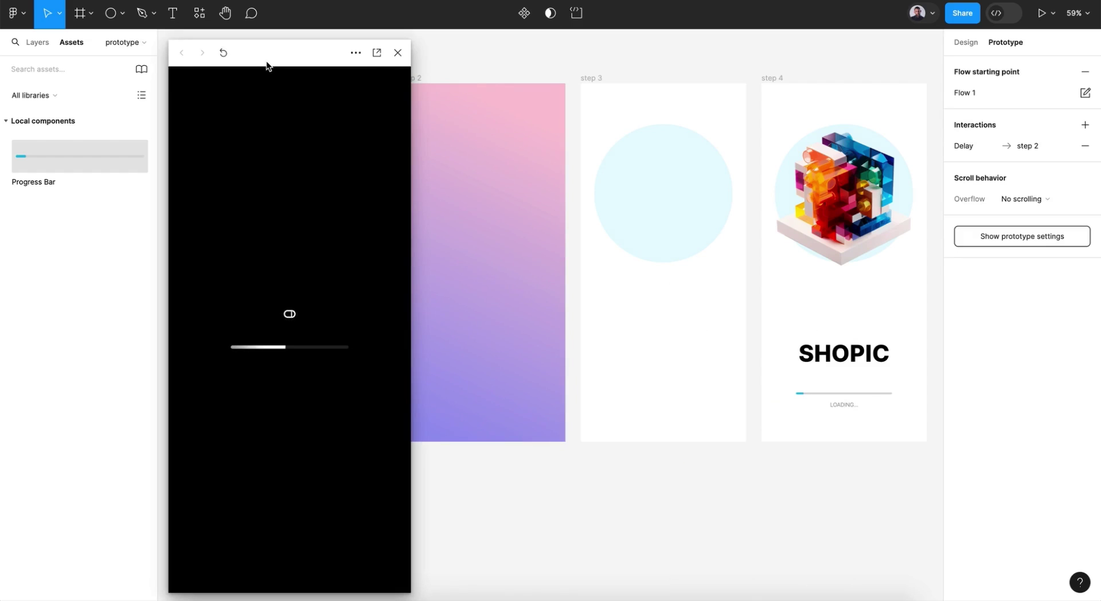
pyautogui.moveTo(266, 61); pyautogui.dragTo(267, 52)
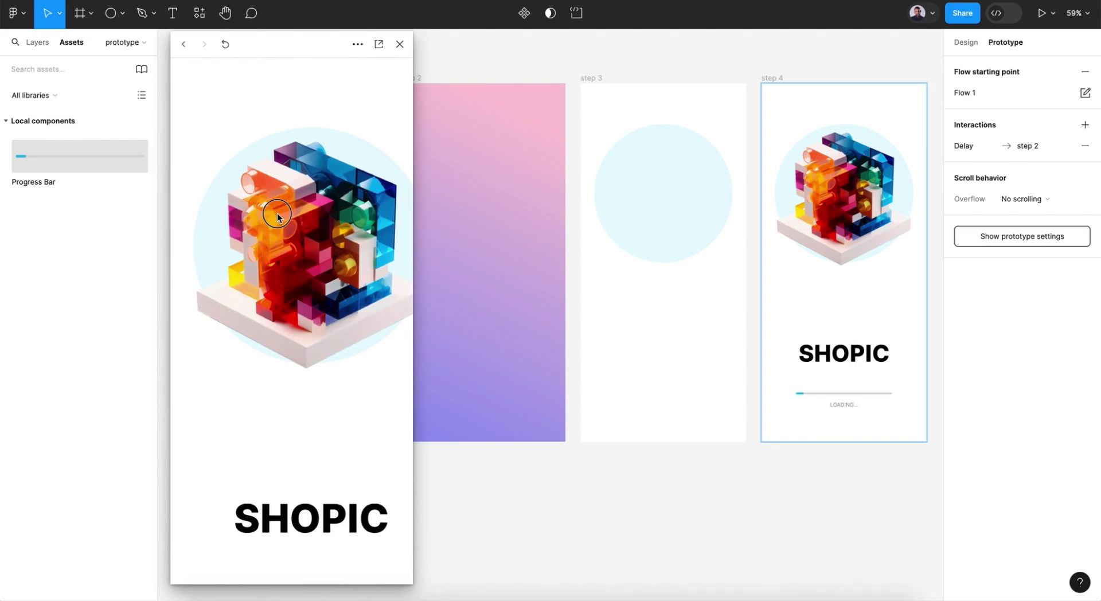
pyautogui.click(353, 48)
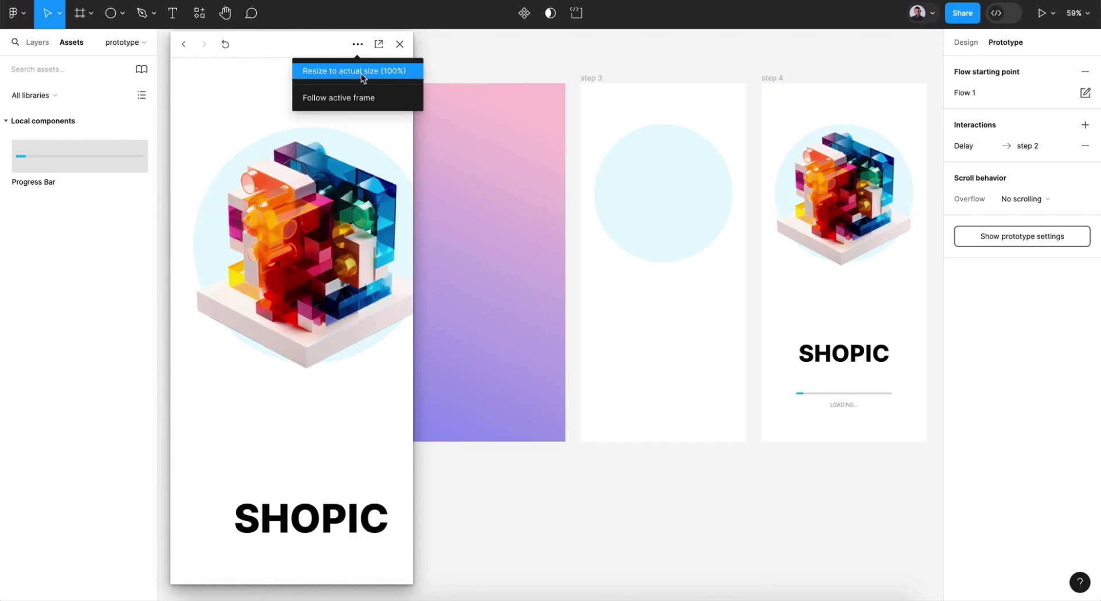
pyautogui.click(361, 70)
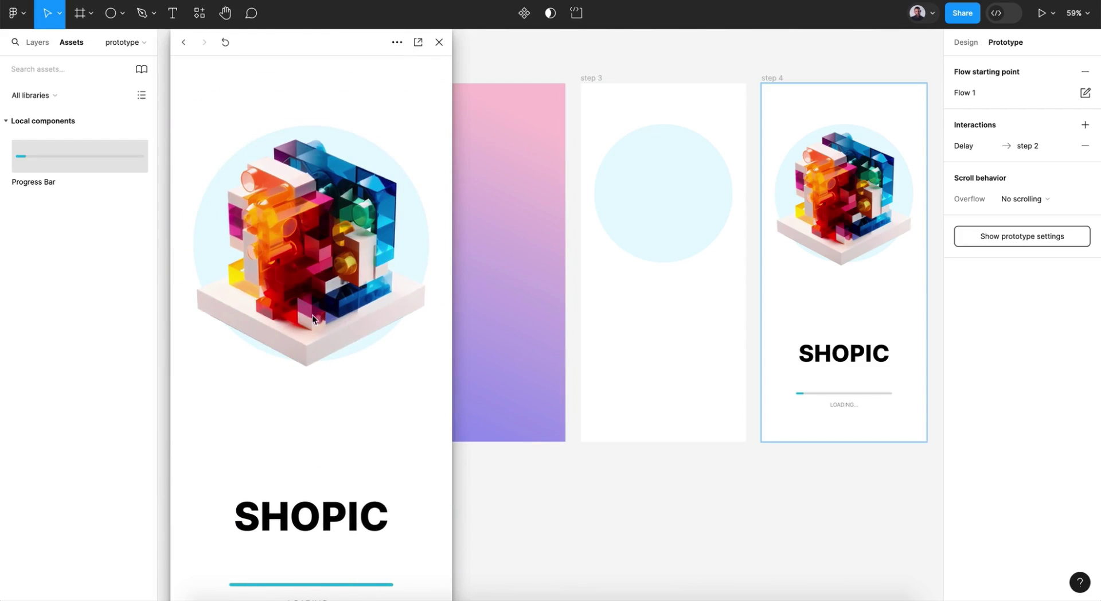
pyautogui.click(439, 42)
# Clear the selection and switch the right panel from Prototype to Design.
pyautogui.click(752, 558)
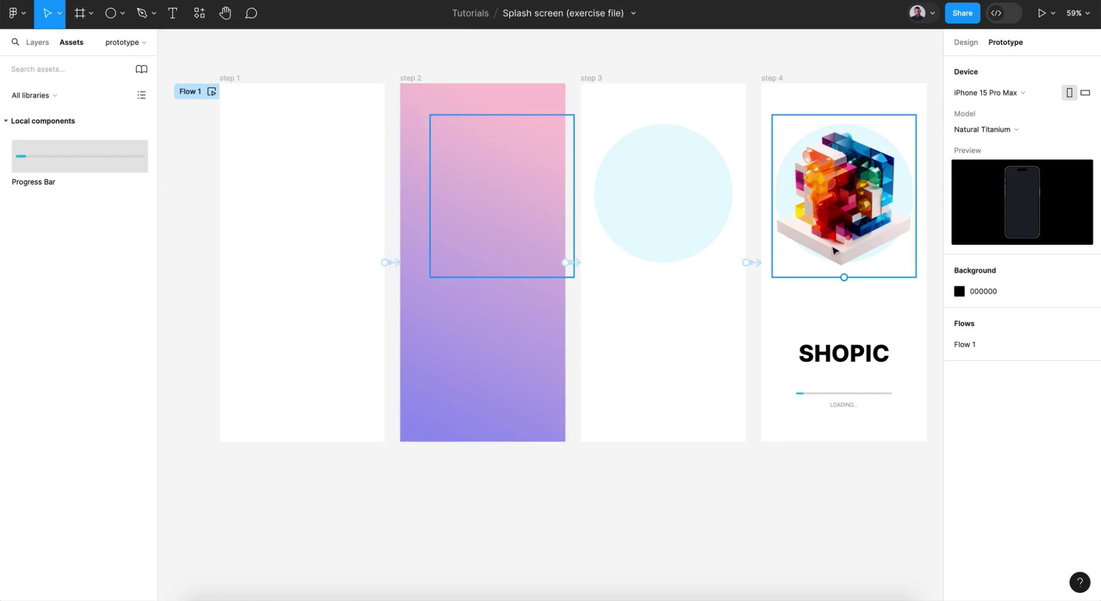
pyautogui.hscroll(2, 834, 240)
pyautogui.hscroll(2, 834, 239)
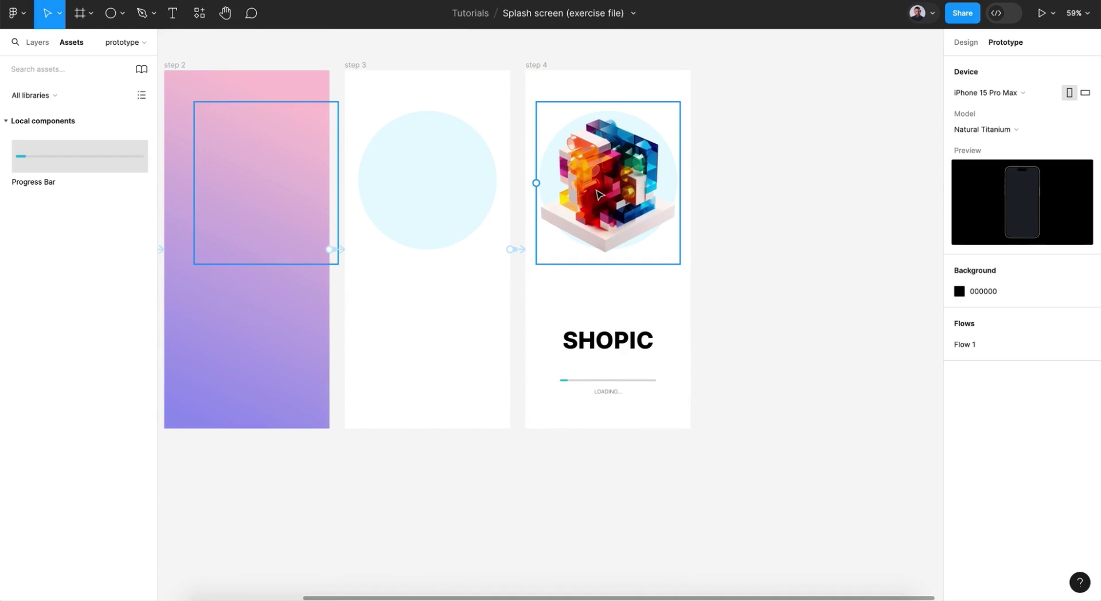
pyautogui.click(965, 42)
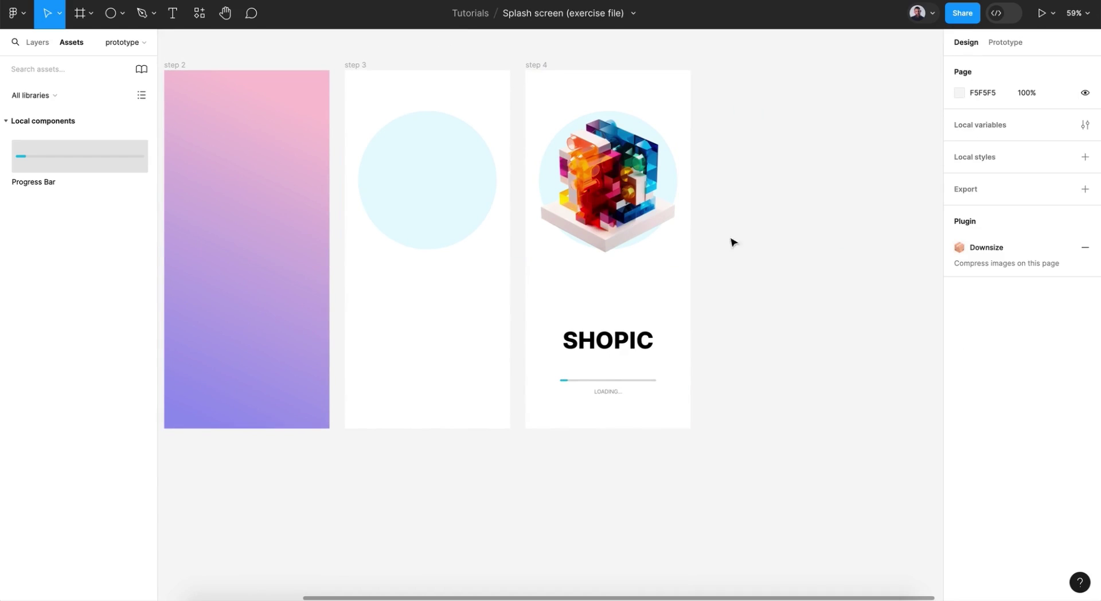
pyautogui.hscroll(3, 713, 270)
pyautogui.scroll(1, 713, 269)
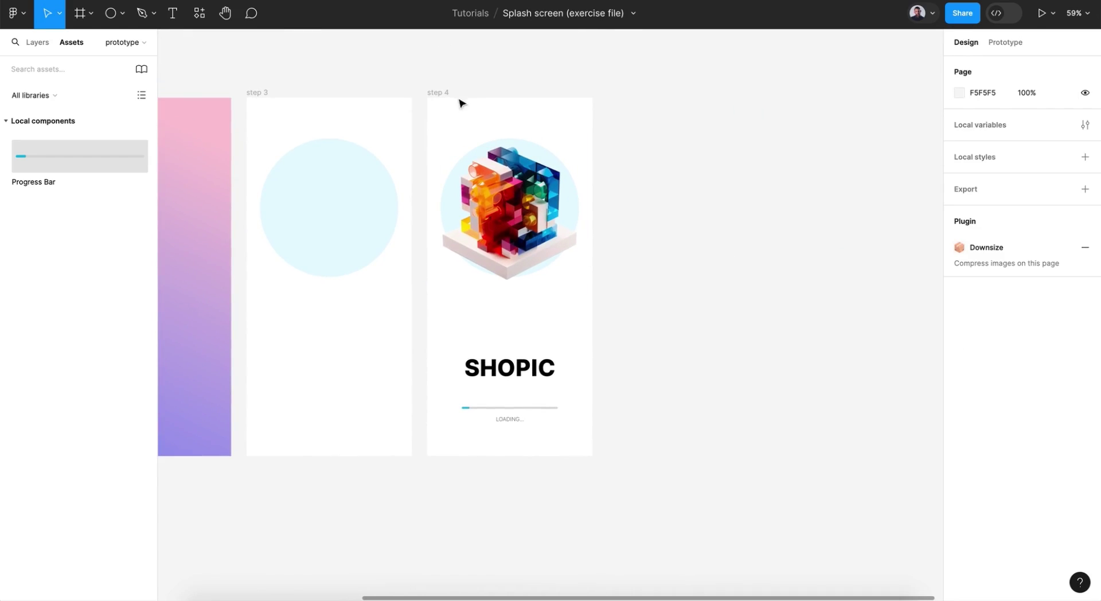
# Inspect the cube image and Progress Bar in step 4, then select the step 4 frame.
pyautogui.click(515, 223)
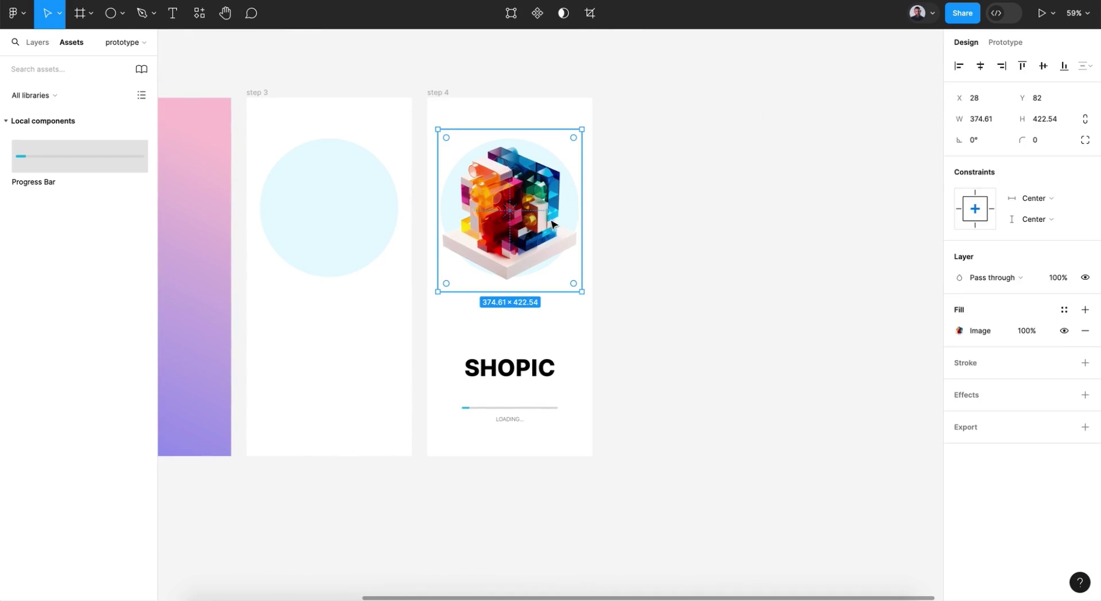
pyautogui.click(497, 408)
pyautogui.scroll(5, 494, 410)
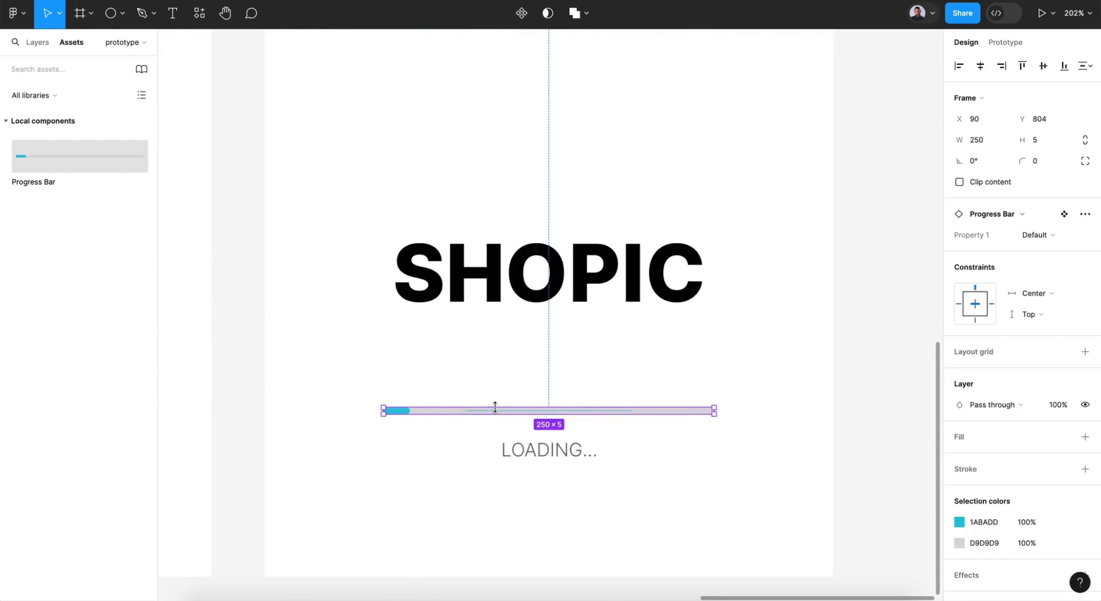
pyautogui.scroll(-6, 610, 416)
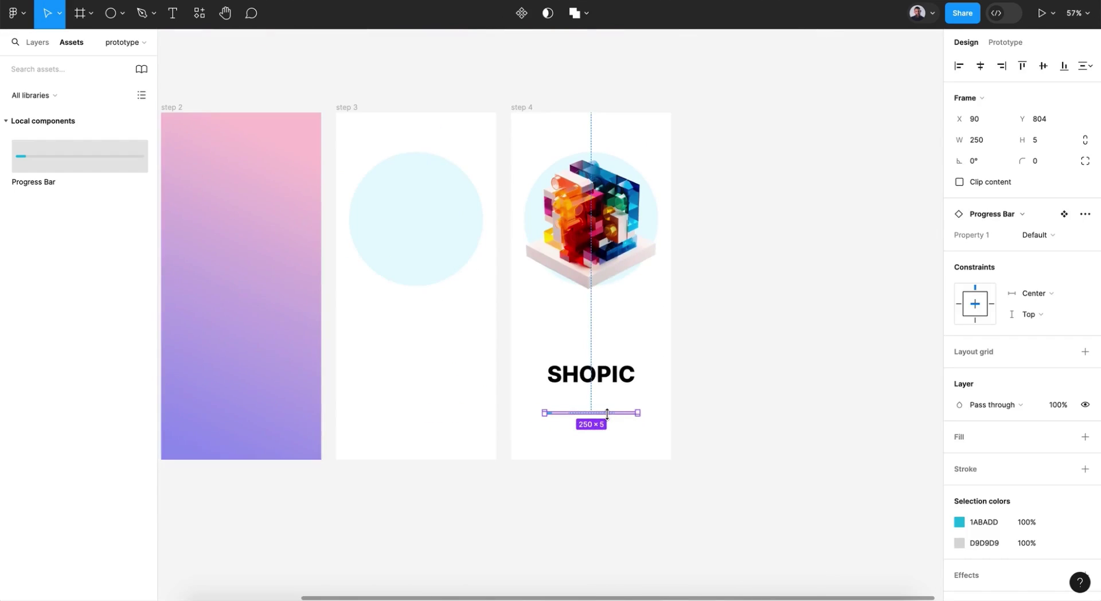
pyautogui.hscroll(3, 793, 384)
pyautogui.click(794, 383)
pyautogui.hscroll(-3, 430, 123)
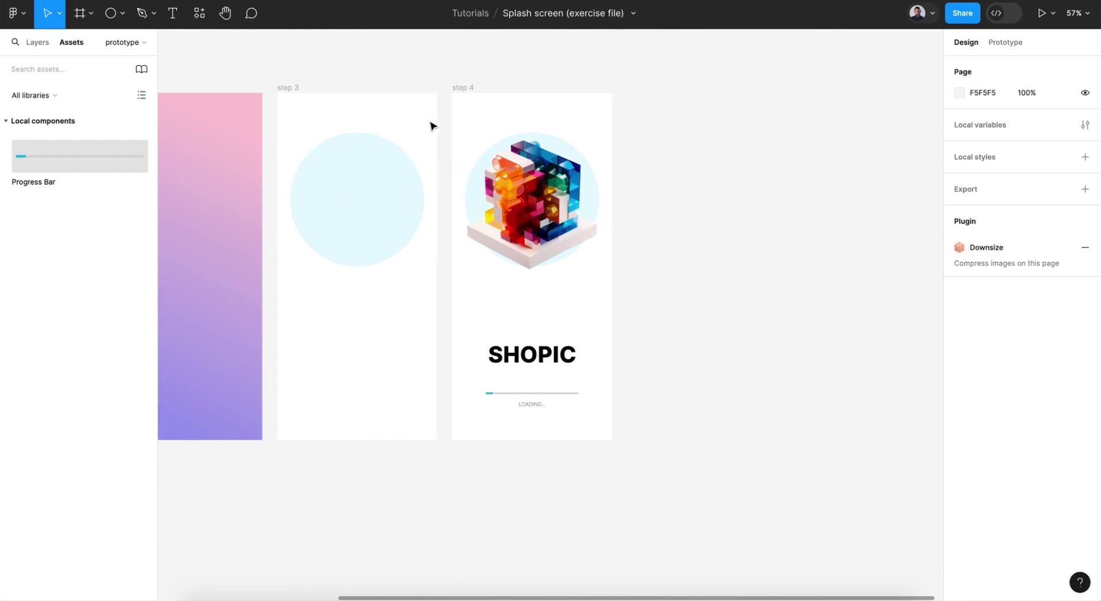
pyautogui.click(463, 90)
# Select the lava-lamp and gradient images on the concept page.
pyautogui.click(27, 47)
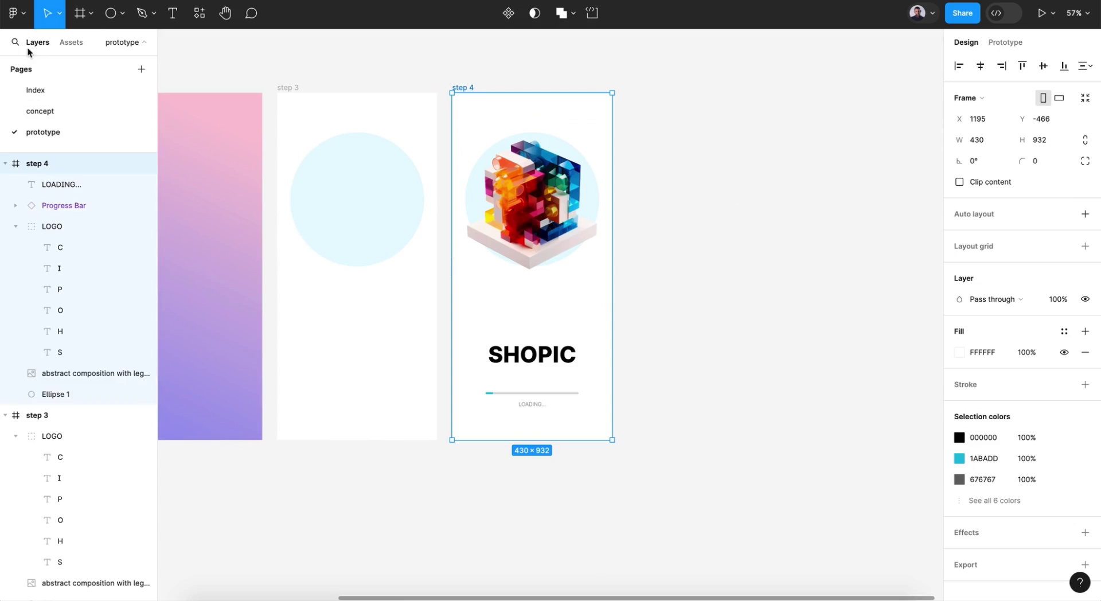
pyautogui.click(59, 108)
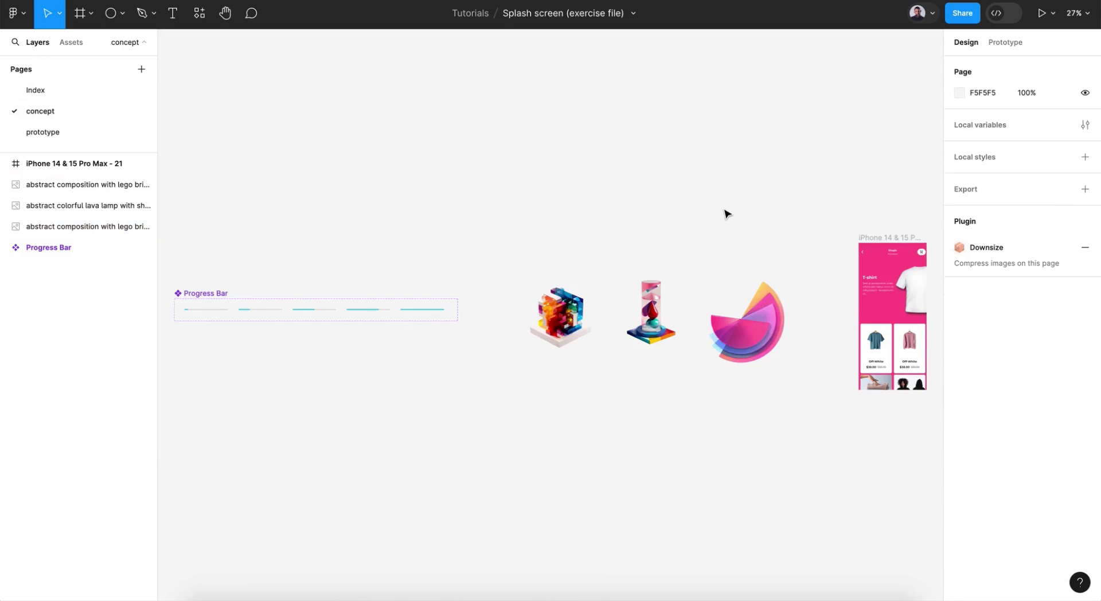
pyautogui.hscroll(3, 725, 213)
pyautogui.moveTo(463, 184); pyautogui.dragTo(612, 307)
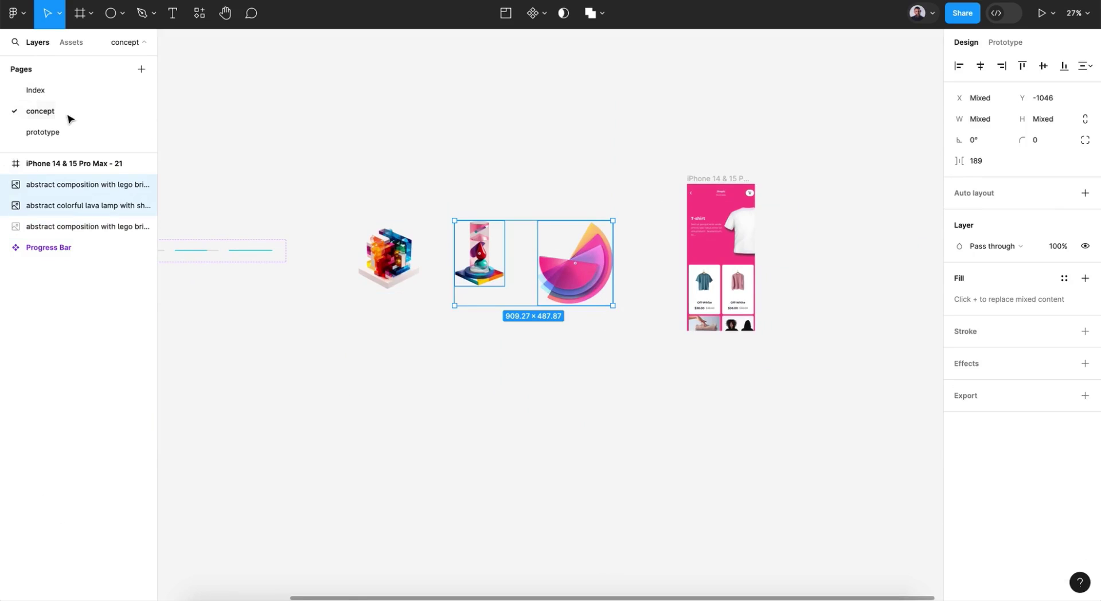
# Paste both images into step 4, lined up right of the cube, layered above Ellipse 1.
pyautogui.click(61, 132)
pyautogui.click(461, 88)
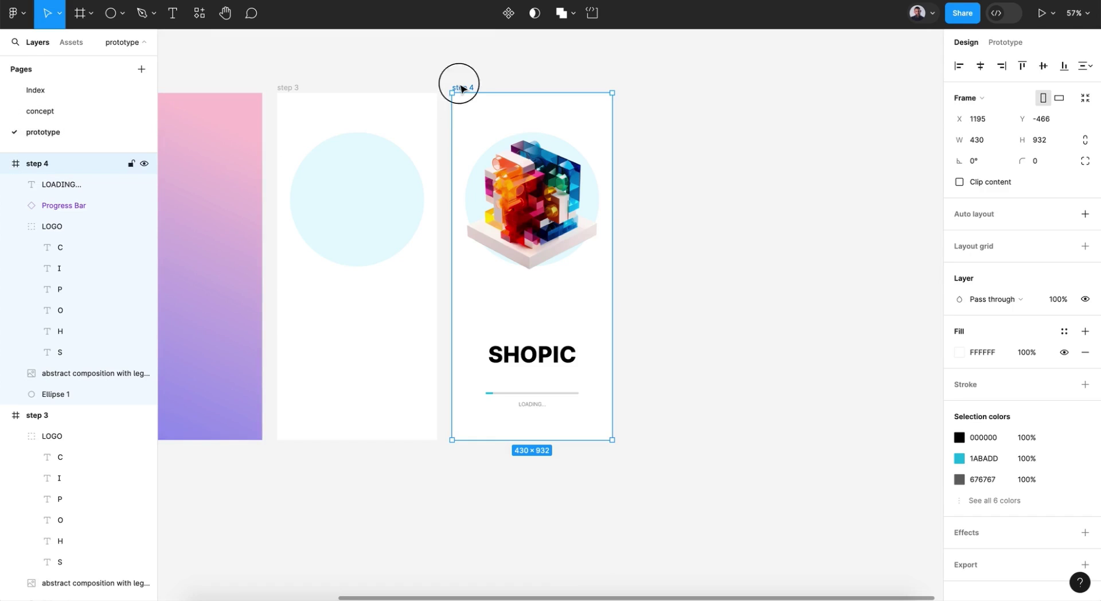
pyautogui.hotkey('ctrl', 'v')
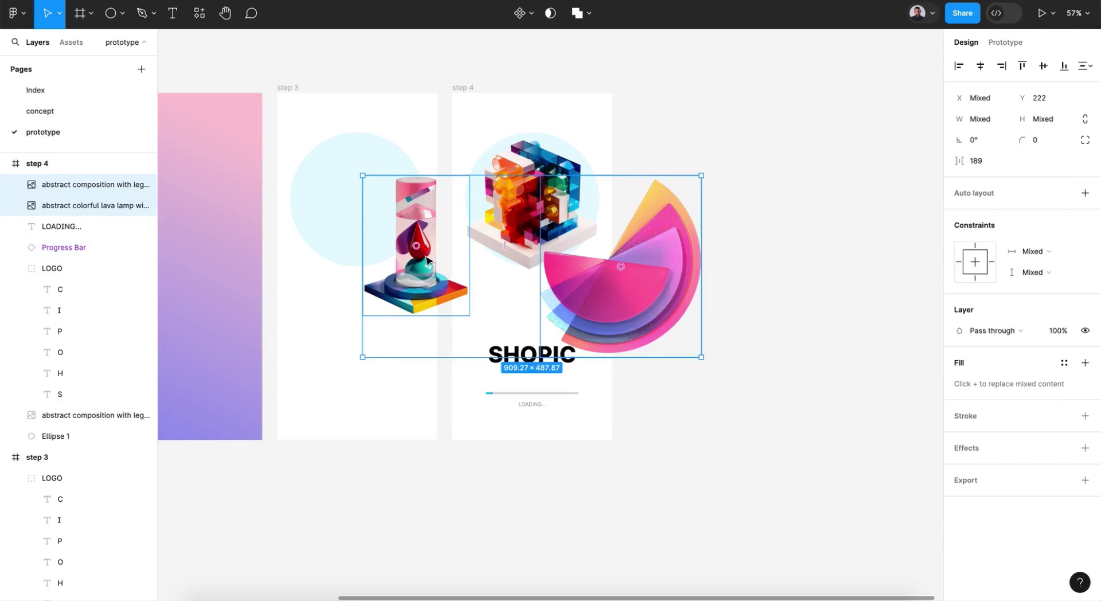
pyautogui.moveTo(426, 259); pyautogui.dragTo(545, 232)
pyautogui.press('Right')
pyautogui.press('Right')
pyautogui.press('Right')
pyautogui.press('Right')
pyautogui.press('Right')
pyautogui.press('Right')
pyautogui.press('Right')
pyautogui.press('Right')
pyautogui.press('Right')
pyautogui.press('Right')
pyautogui.press('Right')
pyautogui.press('Right')
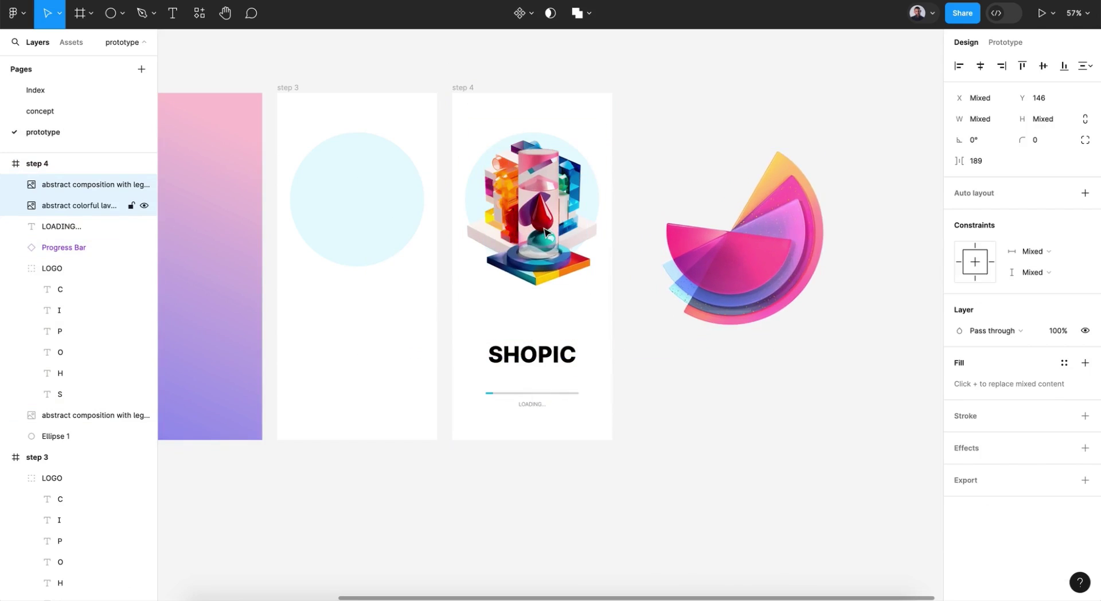
pyautogui.press('Right')
pyautogui.press('Right')
pyautogui.press('Right')
pyautogui.press('Right')
pyautogui.press('Right')
pyautogui.press('Right')
pyautogui.press('Right')
pyautogui.press('Right')
pyautogui.press('Right')
pyautogui.press('Right')
pyautogui.press('Right')
pyautogui.press('Right')
pyautogui.press('Right')
pyautogui.press('Right')
pyautogui.press('Right')
pyautogui.press('Right')
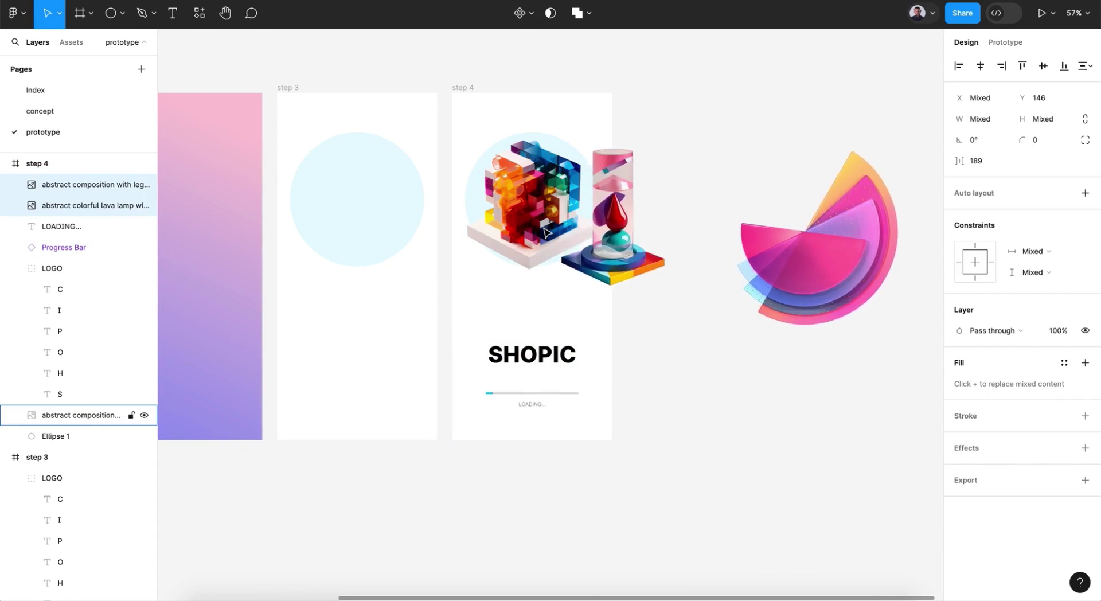
pyautogui.press('Right')
pyautogui.press('Right')
pyautogui.press('Right')
pyautogui.press('Right')
pyautogui.press('Right')
pyautogui.press('Right')
pyautogui.press('Right')
pyautogui.press('Right')
pyautogui.press('Right')
pyautogui.press('Right')
pyautogui.press('Right')
pyautogui.press('Right')
pyautogui.press('Right')
pyautogui.press('Right')
pyautogui.press('Right')
pyautogui.press('Right')
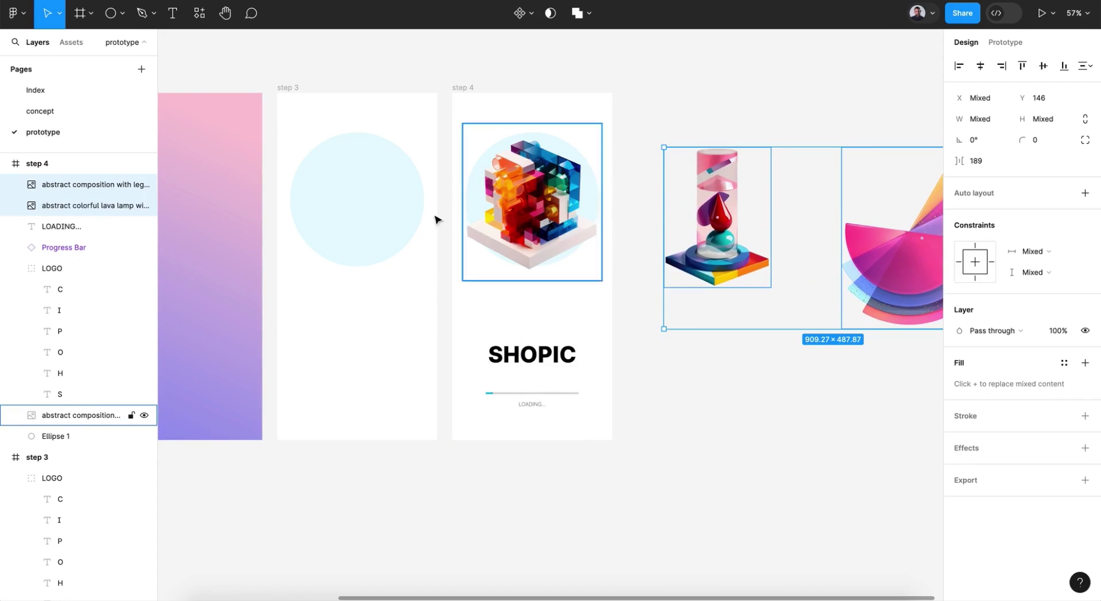
pyautogui.moveTo(89, 206); pyautogui.dragTo(95, 409)
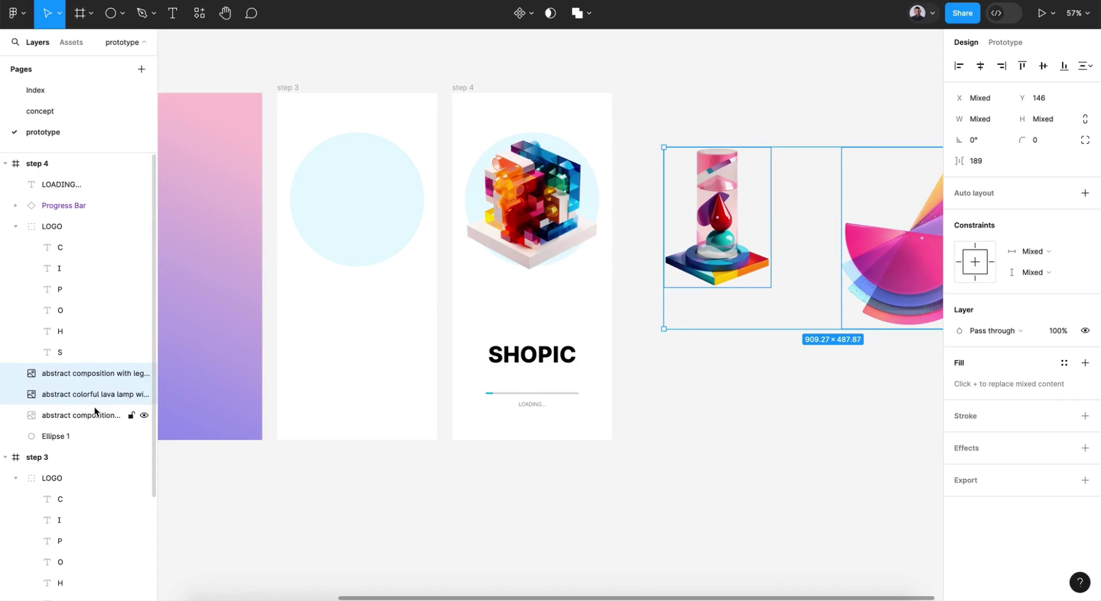
# Scale the pink fan to 334×377, shrink the lava lamp slightly, and space them evenly.
pyautogui.click(459, 87)
pyautogui.hscroll(5, 593, 285)
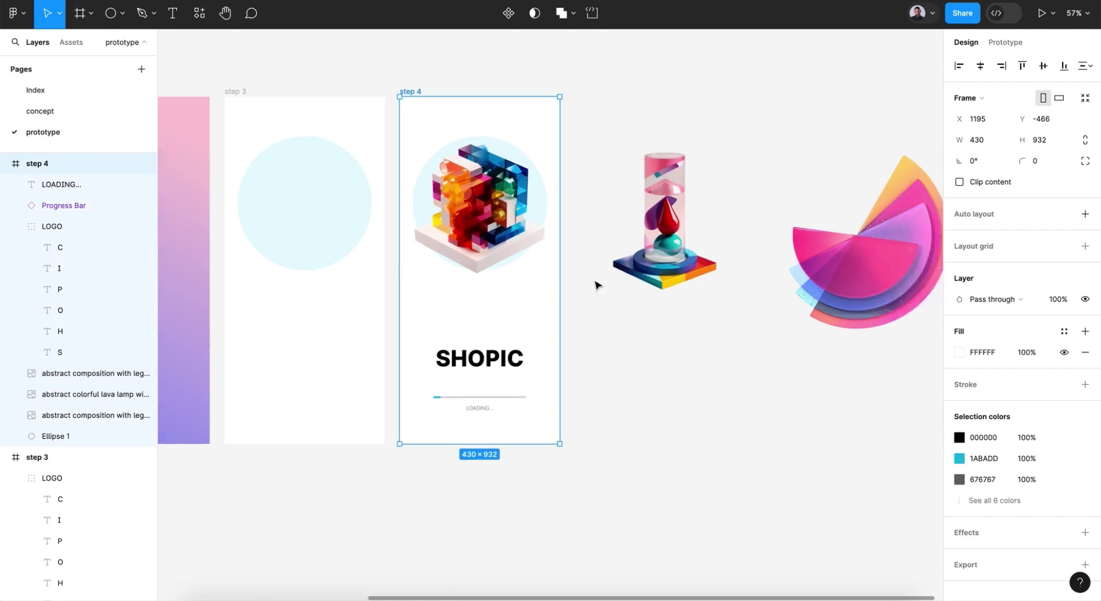
pyautogui.click(717, 289)
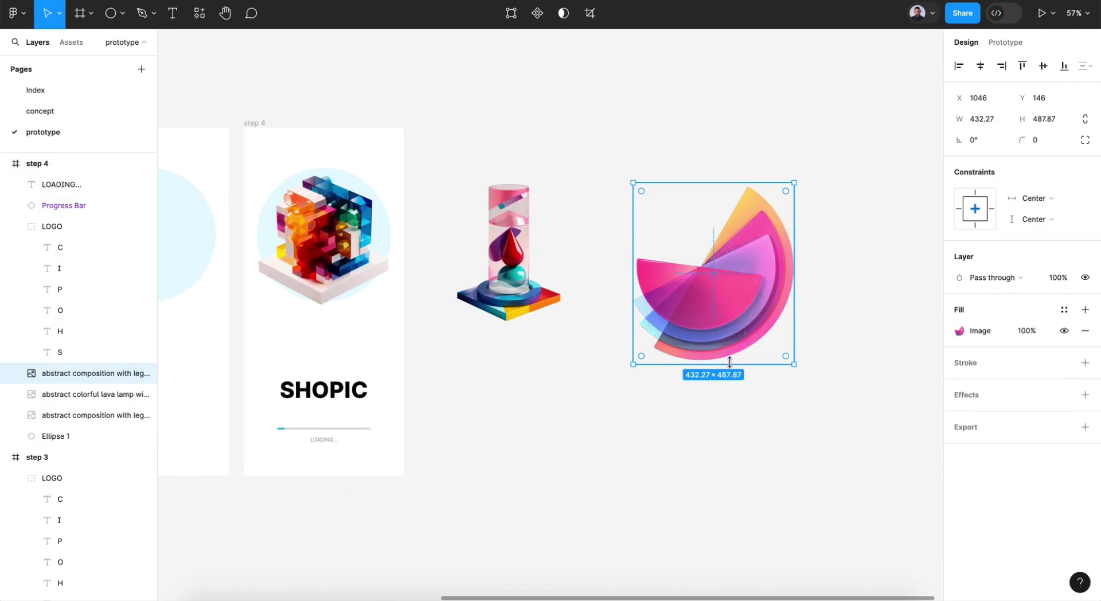
pyautogui.press('k')
pyautogui.moveTo(732, 365); pyautogui.dragTo(699, 307)
pyautogui.click(509, 287)
pyautogui.moveTo(510, 321); pyautogui.dragTo(510, 311)
pyautogui.click(626, 309)
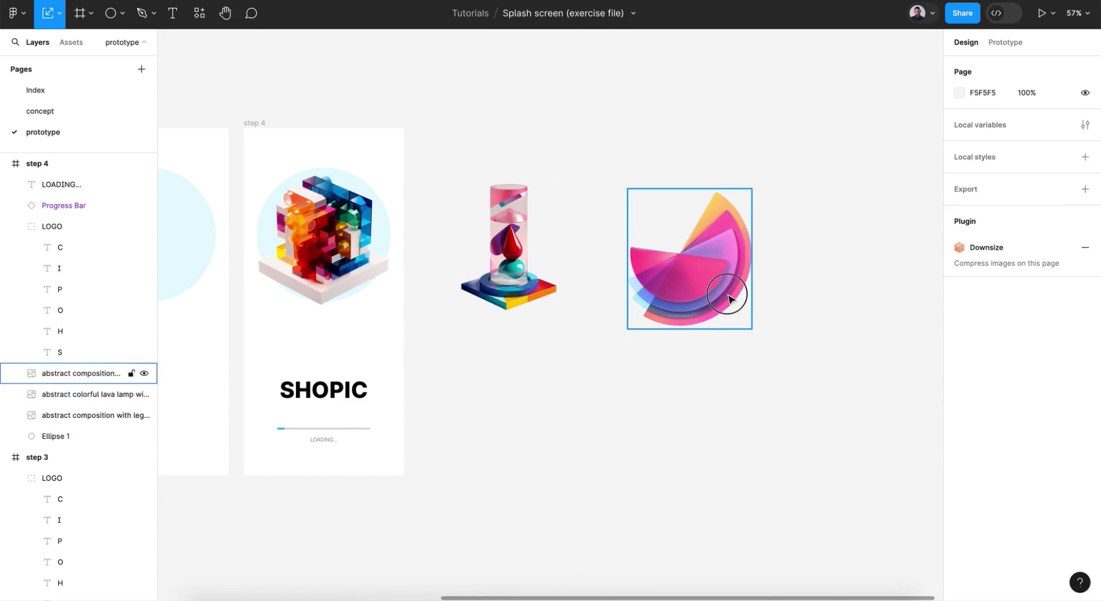
pyautogui.moveTo(730, 299); pyautogui.dragTo(731, 291)
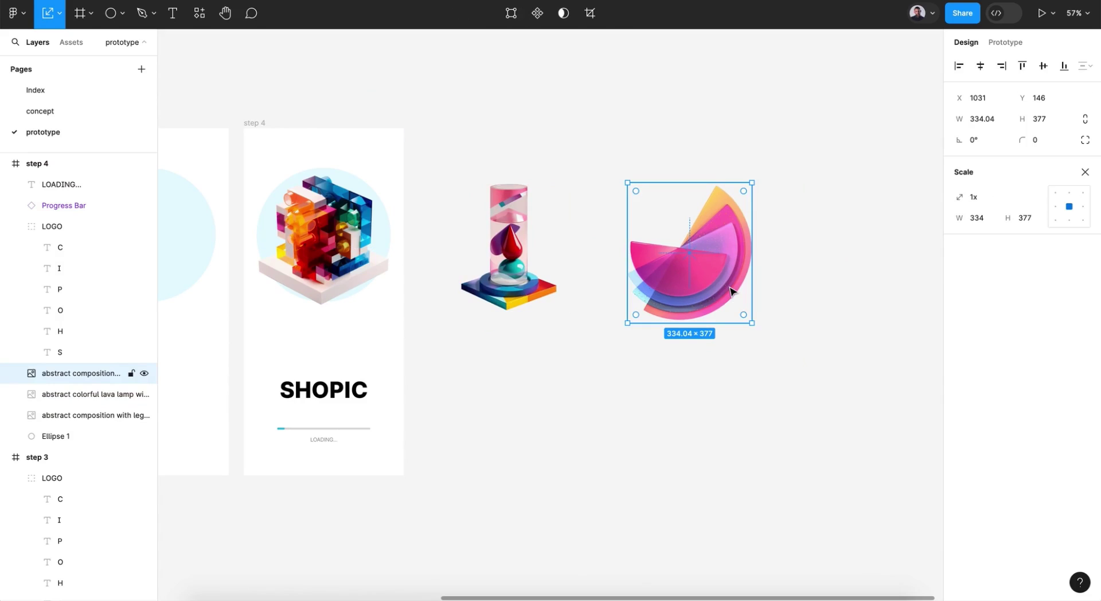
pyautogui.click(600, 381)
pyautogui.hscroll(-1, 597, 380)
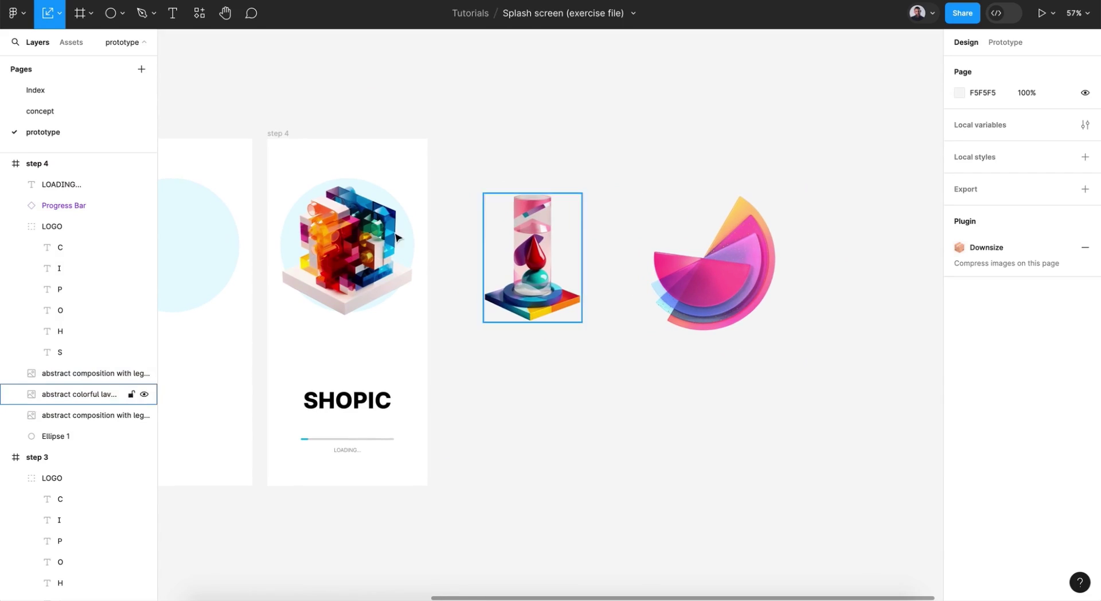
# Turn on Clip content for step 4 so images outside the frame are hidden.
pyautogui.click(280, 136)
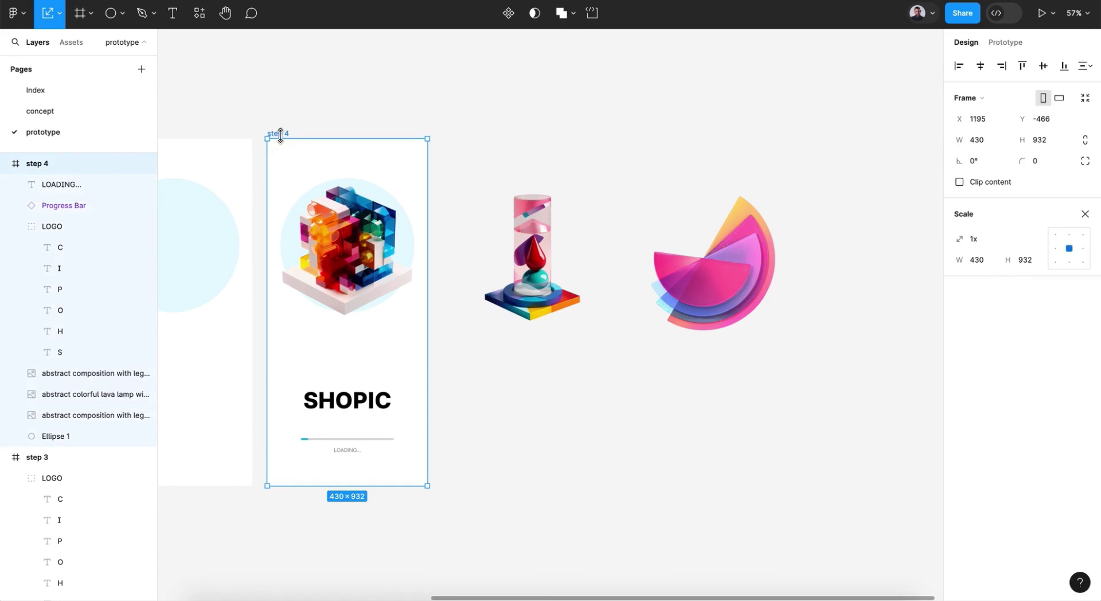
pyautogui.click(960, 181)
pyautogui.click(959, 181)
pyautogui.click(960, 181)
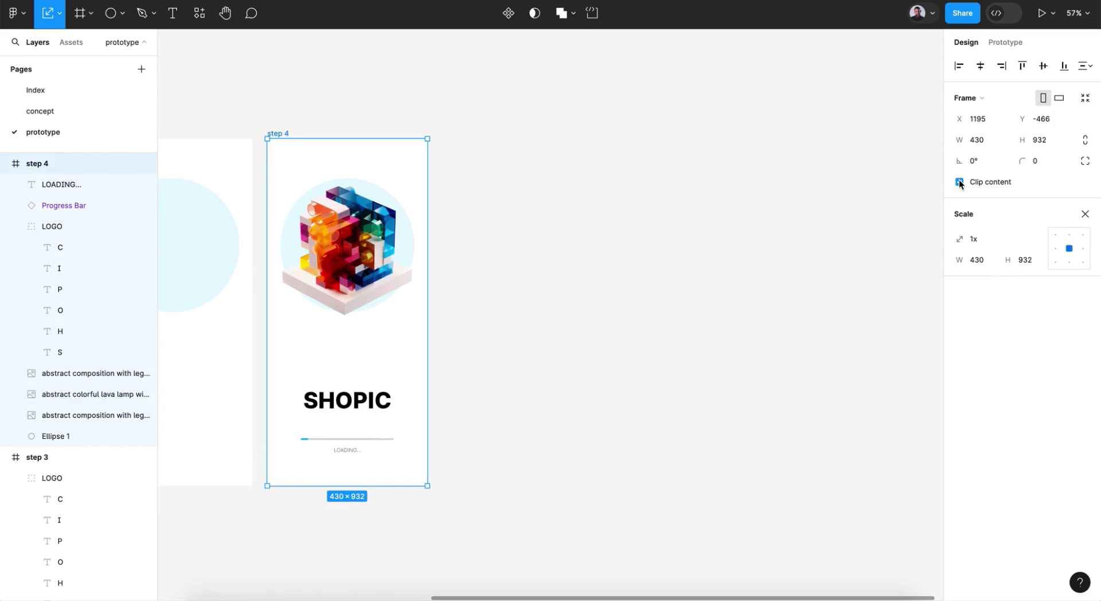
pyautogui.click(959, 182)
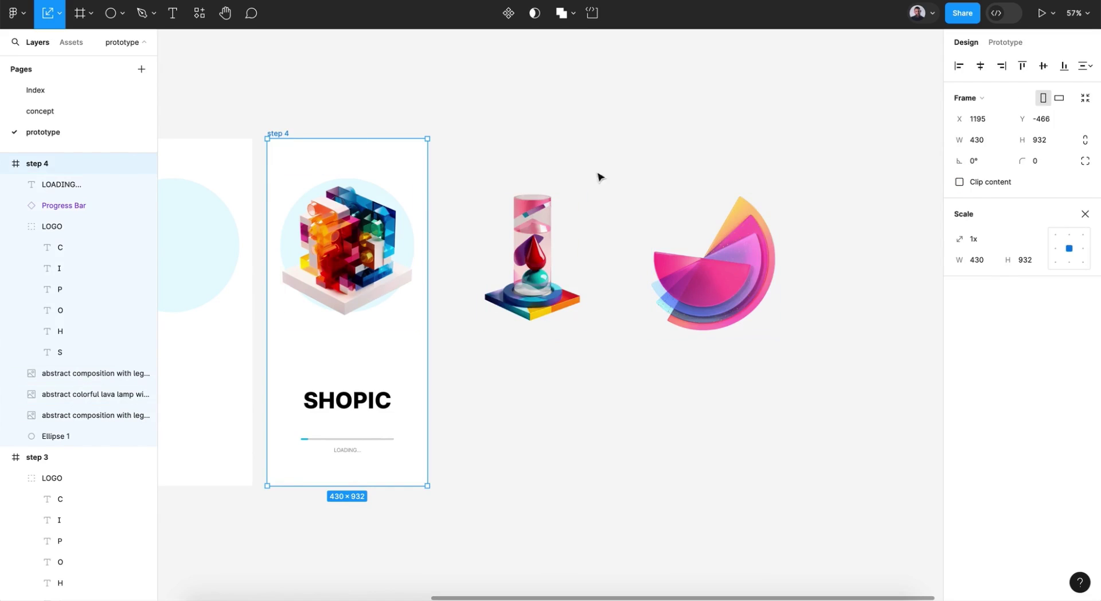
pyautogui.click(959, 181)
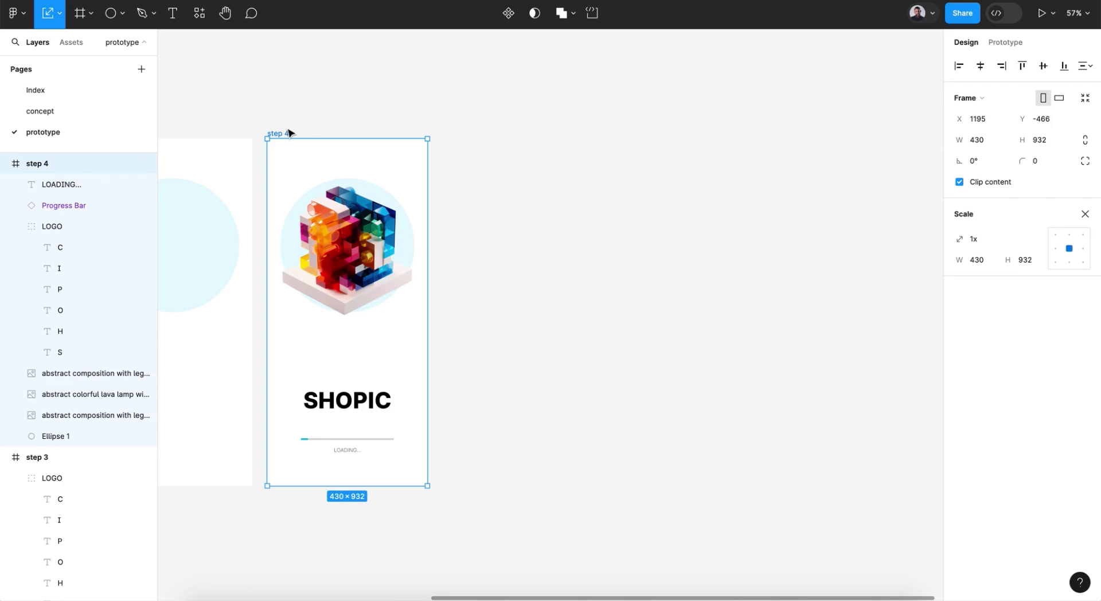
# Duplicate step 4 as step 5 and shift its three images so the lava lamp centres on the circle.
pyautogui.hotkey('ctrl', 'd')
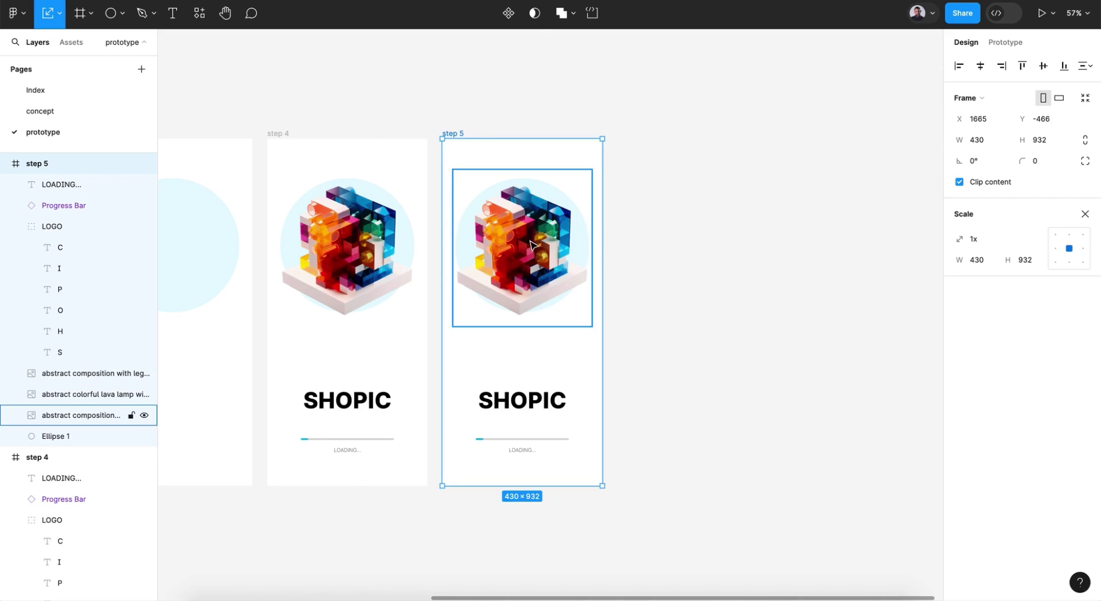
pyautogui.click(63, 415)
pyautogui.keyDown('shift'); pyautogui.click(60, 377); pyautogui.keyUp('shift')
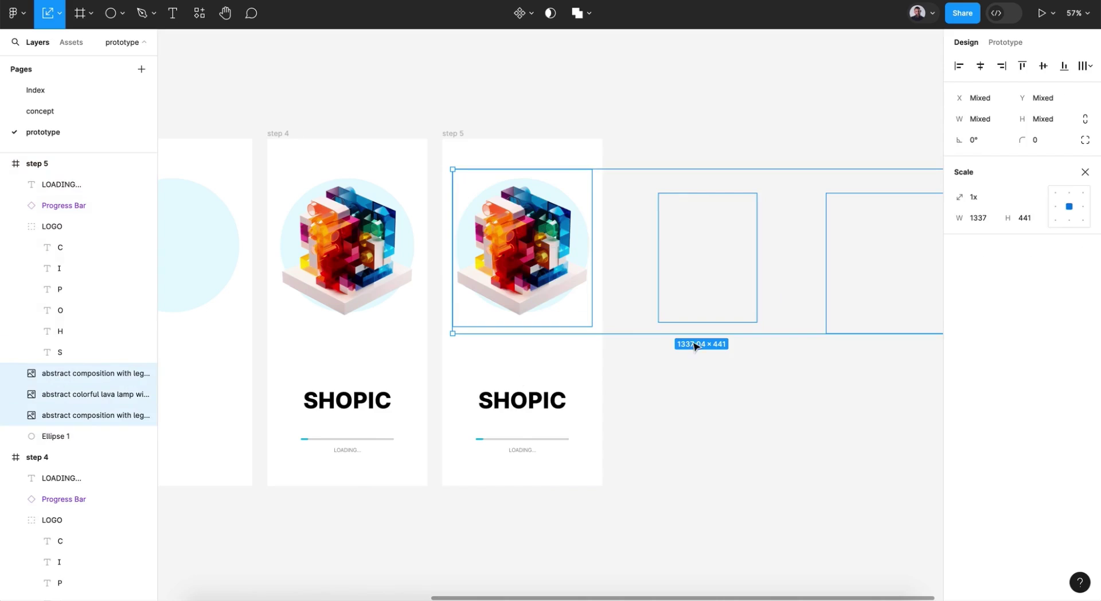
pyautogui.hotkey('shift', 'Left')
pyautogui.hotkey('shift', 'Left')
pyautogui.hotkey('shift', 'Left')
pyautogui.hotkey('shift', 'Left')
pyautogui.hotkey('shift', 'Left')
pyautogui.hotkey('shift', 'Left')
pyautogui.hotkey('shift', 'Left')
pyautogui.hotkey('shift', 'Left')
pyautogui.hotkey('shift', 'Left')
pyautogui.hotkey('shift', 'Left')
pyautogui.hotkey('shift', 'Left')
pyautogui.hotkey('shift', 'Left')
pyautogui.hotkey('shift', 'Left')
pyautogui.hotkey('shift', 'Left')
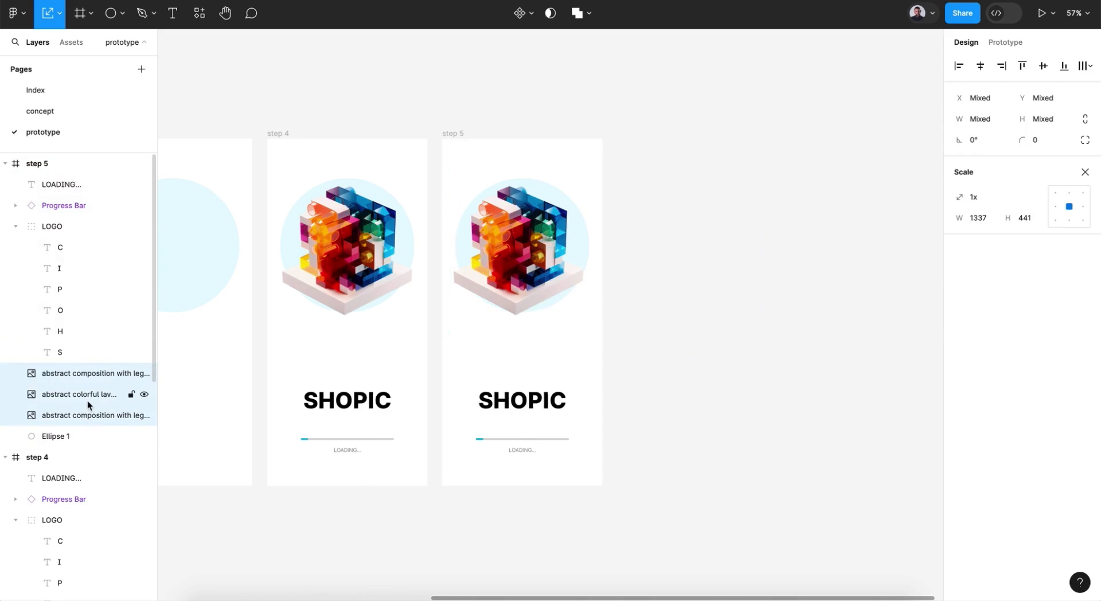
pyautogui.hotkey('shift', 'Left')
pyautogui.hotkey('shift', 'Left')
pyautogui.hotkey('shift', 'Left')
pyautogui.hotkey('shift', 'Left')
pyautogui.hotkey('shift', 'Left')
pyautogui.hotkey('shift', 'Left')
pyautogui.hotkey('shift', 'Left')
pyautogui.hotkey('shift', 'Left')
pyautogui.hotkey('shift', 'Left')
pyautogui.hotkey('shift', 'Left')
pyautogui.hotkey('shift', 'Left')
pyautogui.hotkey('shift', 'Left')
pyautogui.hotkey('shift', 'Left')
pyautogui.hotkey('shift', 'Left')
pyautogui.hotkey('shift', 'Left')
pyautogui.hotkey('shift', 'Left')
pyautogui.hotkey('shift', 'Left')
pyautogui.hotkey('shift', 'Left')
pyautogui.hotkey('shift', 'Left')
pyautogui.hotkey('shift', 'Left')
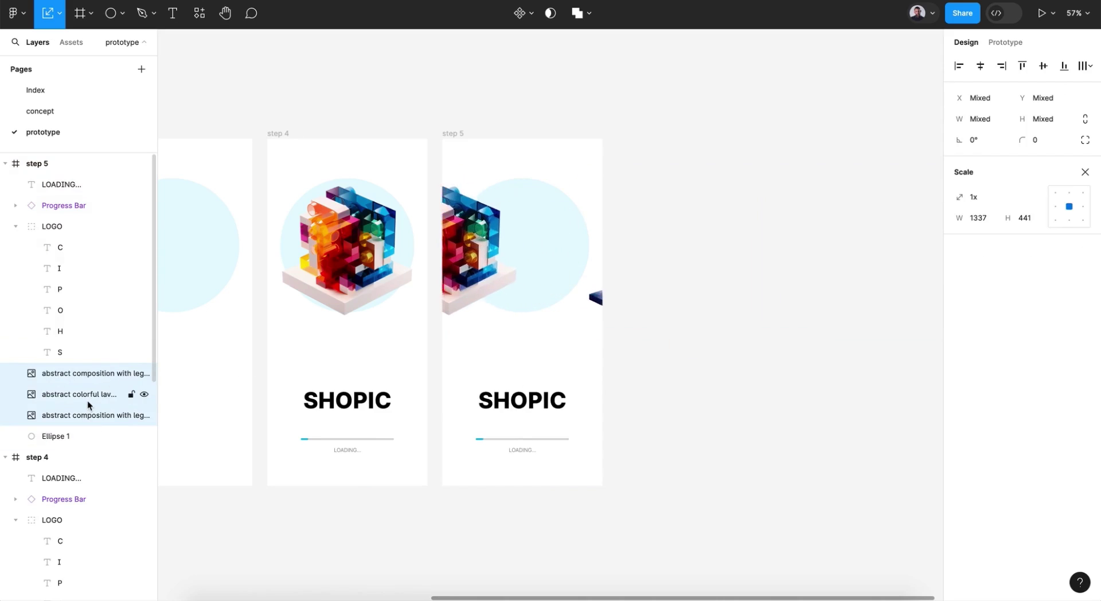
pyautogui.hotkey('shift', 'Left')
pyautogui.hotkey('shift', 'Left')
pyautogui.hotkey('shift', 'Left')
pyautogui.hotkey('shift', 'Left')
pyautogui.hotkey('shift', 'Left')
pyautogui.hotkey('shift', 'Left')
pyautogui.hotkey('shift', 'Left')
pyautogui.hotkey('shift', 'Left')
pyautogui.hotkey('shift', 'Left')
pyautogui.hotkey('shift', 'Left')
pyautogui.hotkey('shift', 'Left')
pyautogui.hotkey('shift', 'Left')
pyautogui.hotkey('shift', 'Left')
pyautogui.hotkey('shift', 'Left')
pyautogui.hotkey('shift', 'Left')
pyautogui.hotkey('shift', 'Left')
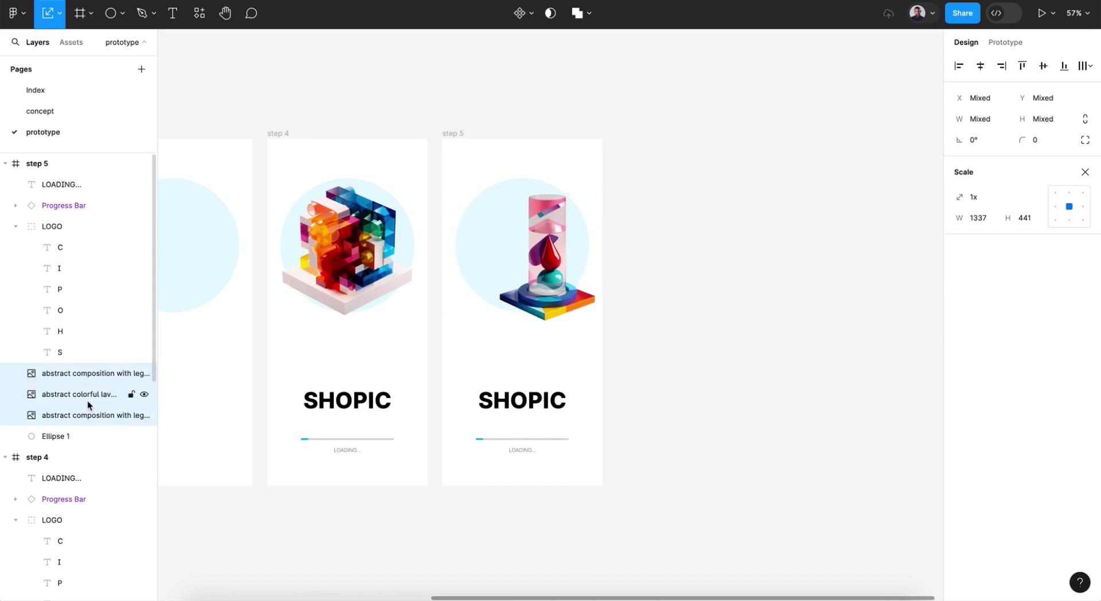
pyautogui.hotkey('shift', 'Right')
pyautogui.hotkey('shift', 'Right')
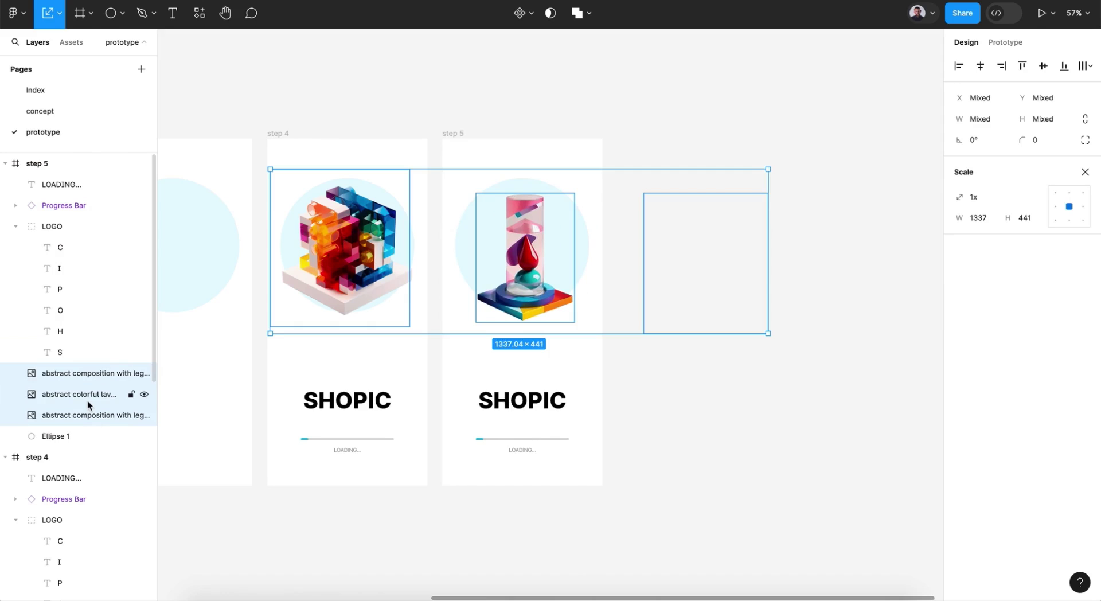
# Switch step 5's Progress Bar Property 1 to Variant3, filling it about halfway.
pyautogui.click(531, 439)
pyautogui.scroll(10, 473, 437)
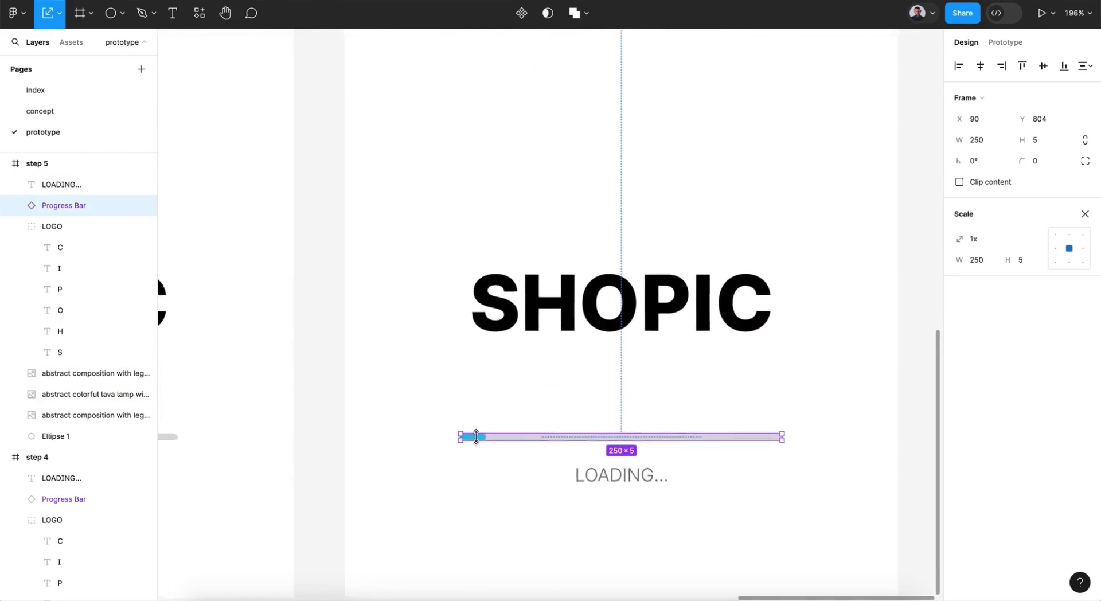
pyautogui.click(1085, 214)
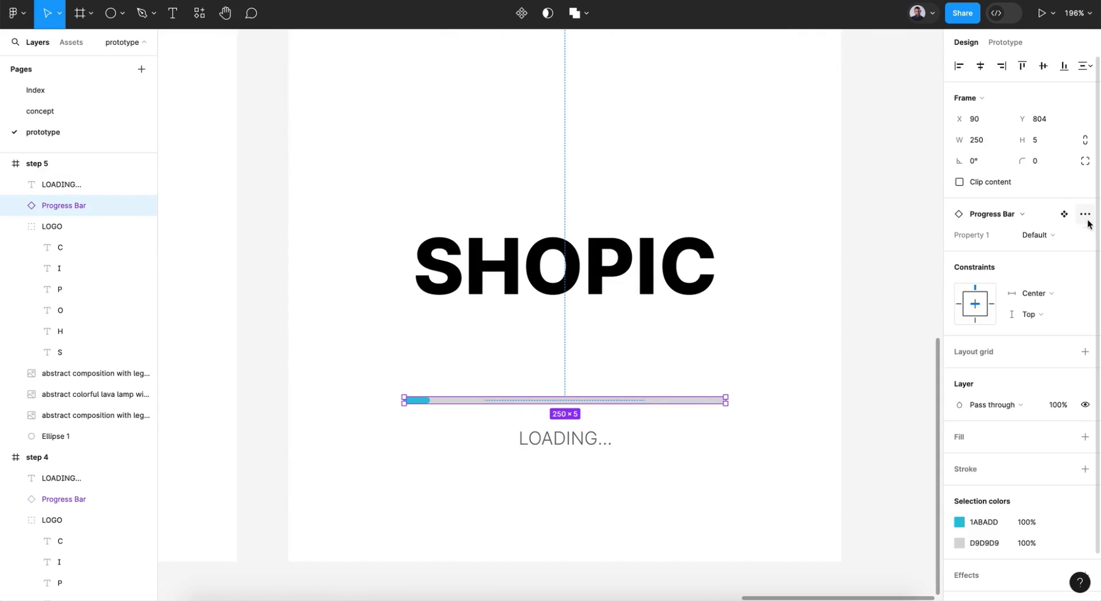
pyautogui.click(1044, 237)
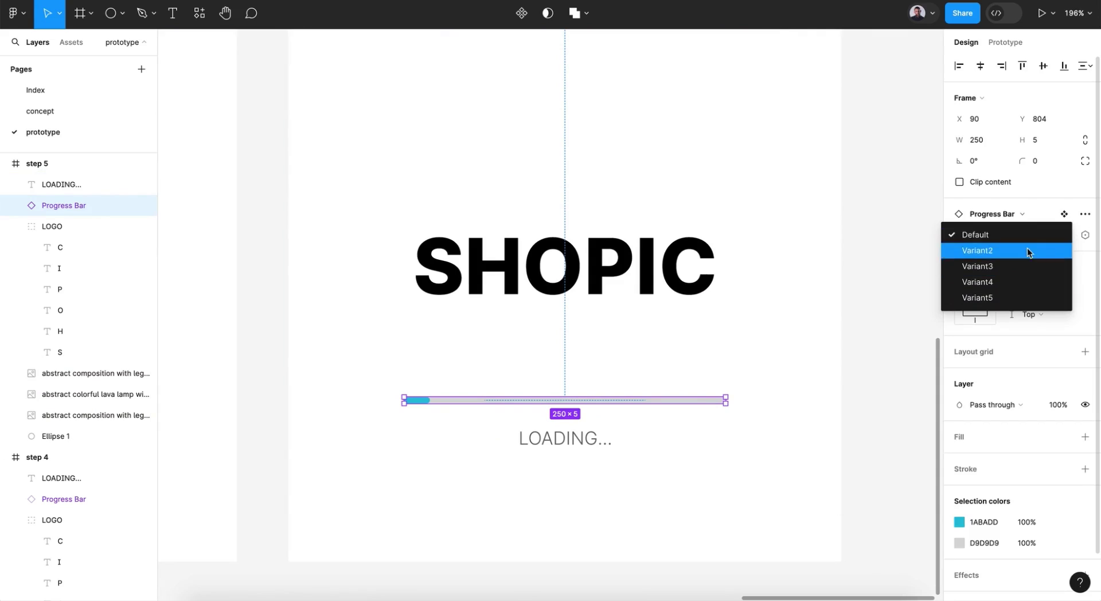
pyautogui.click(982, 266)
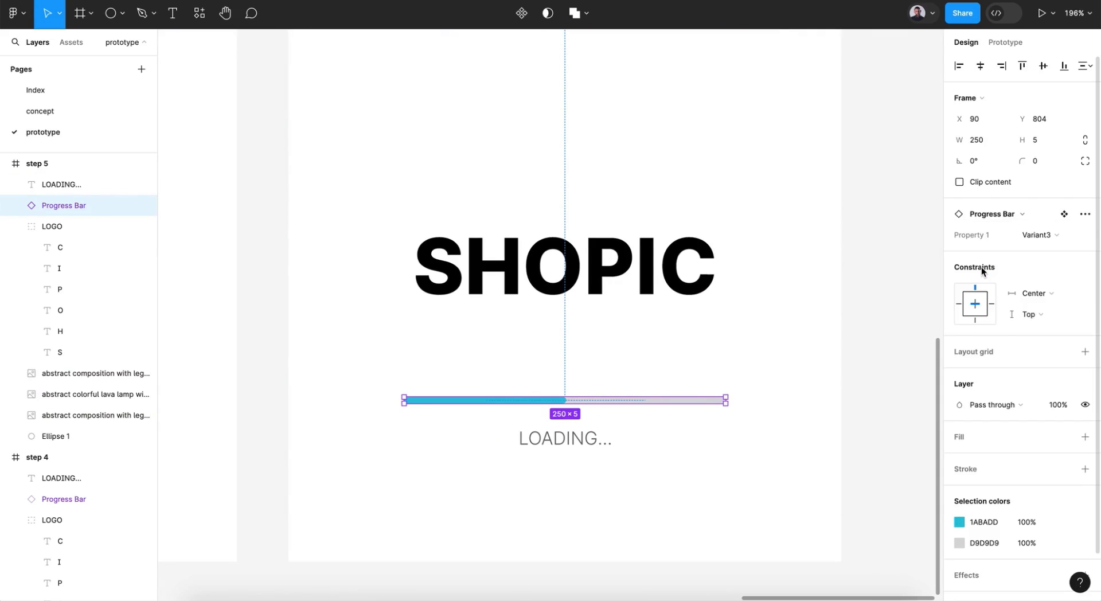
pyautogui.click(885, 296)
pyautogui.scroll(-8, 892, 295)
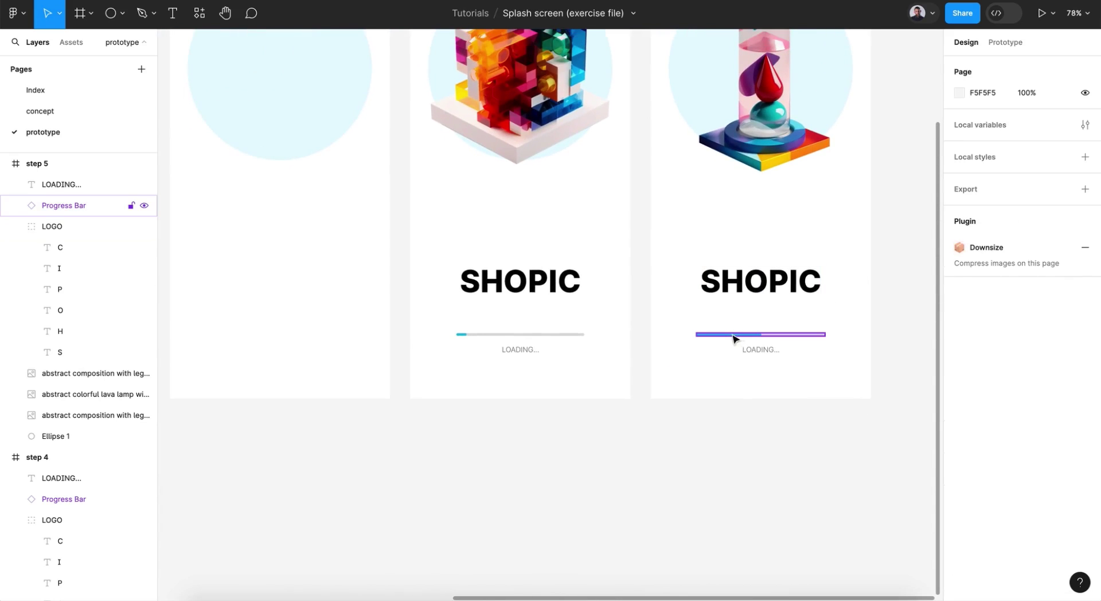
pyautogui.hscroll(5, 747, 339)
pyautogui.scroll(2, 747, 339)
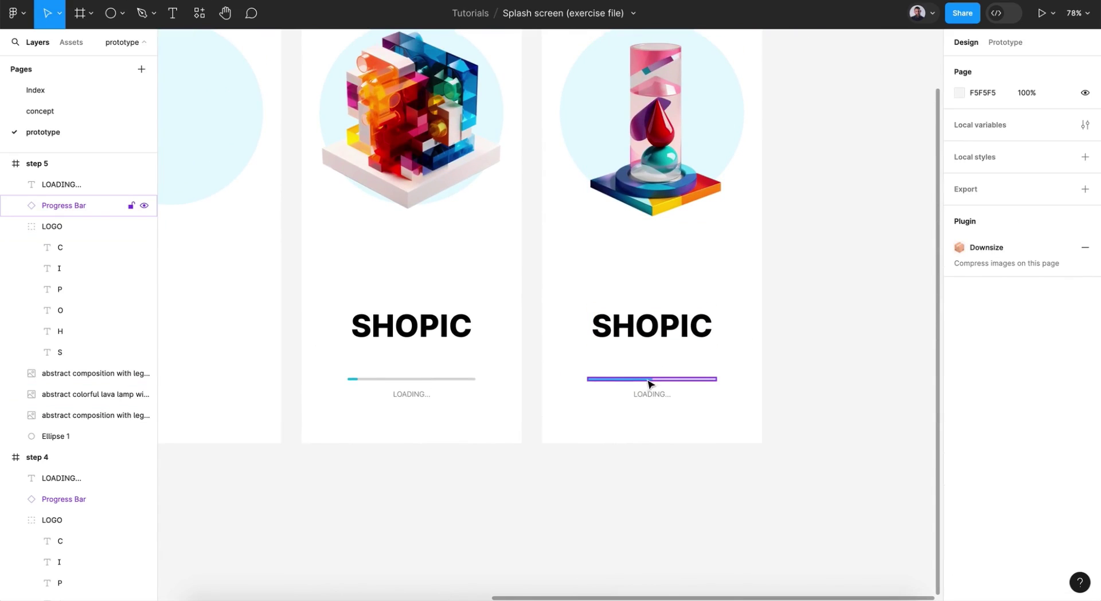
pyautogui.scroll(-5, 786, 348)
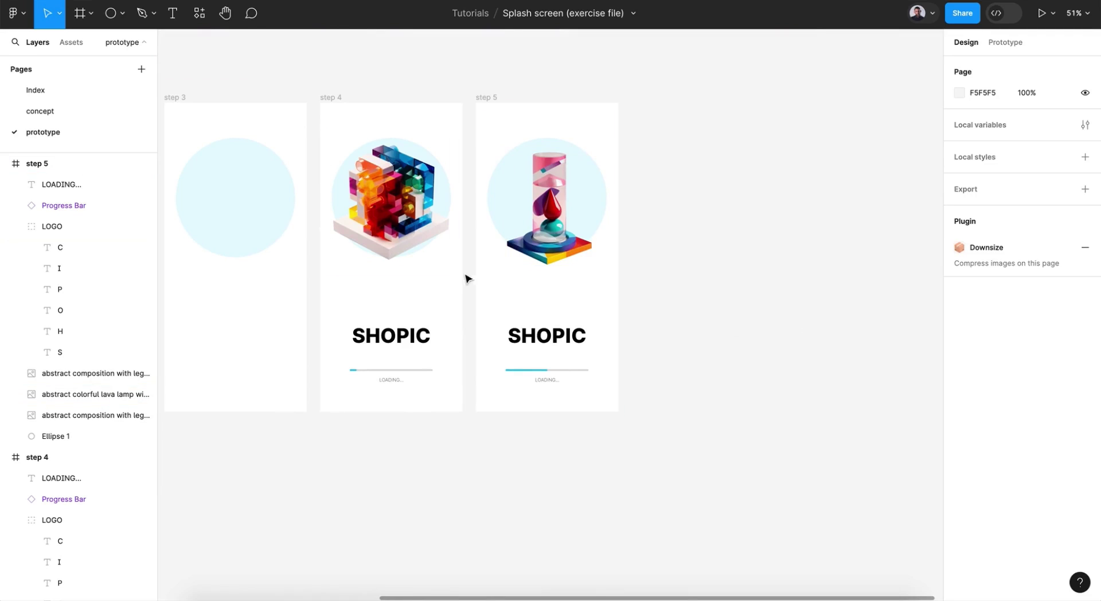
# Duplicate step 5, then delete the resulting step 6 frame.
pyautogui.click(483, 98)
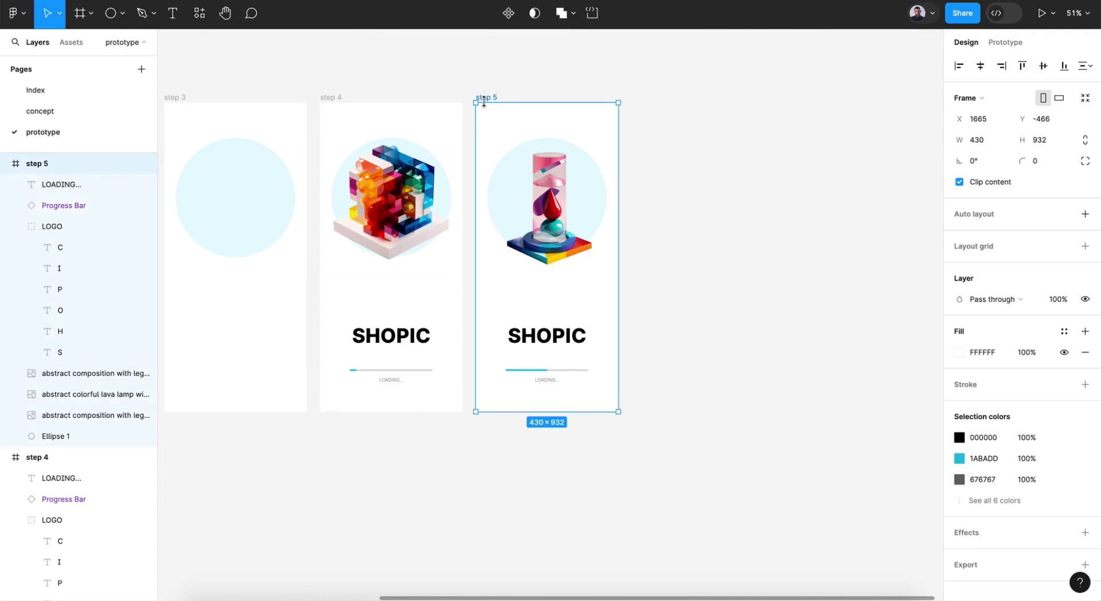
pyautogui.hotkey('ctrl', 'd')
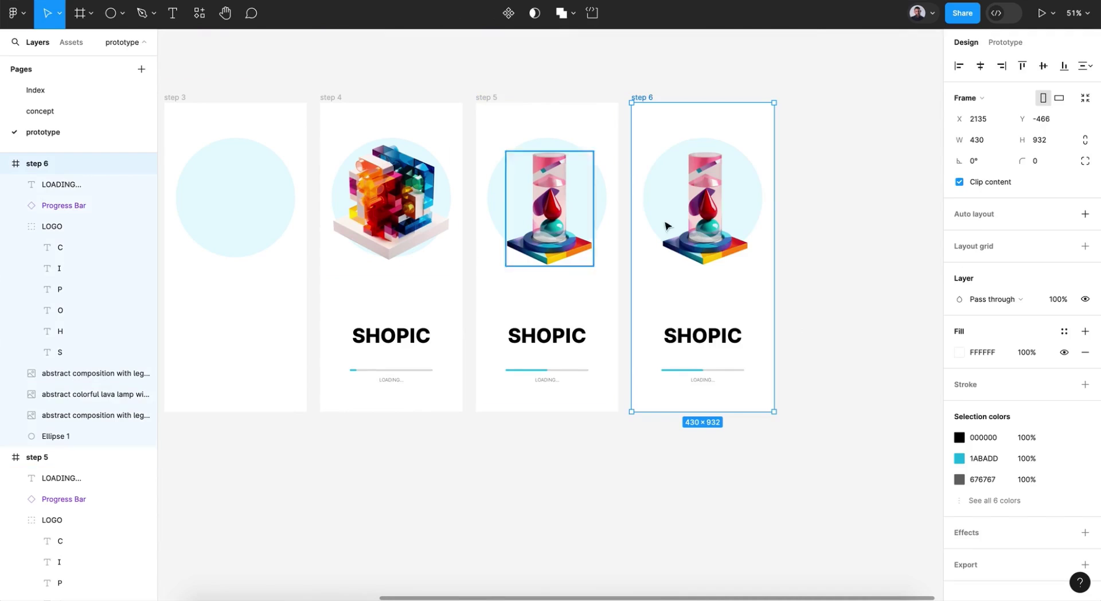
pyautogui.click(86, 394)
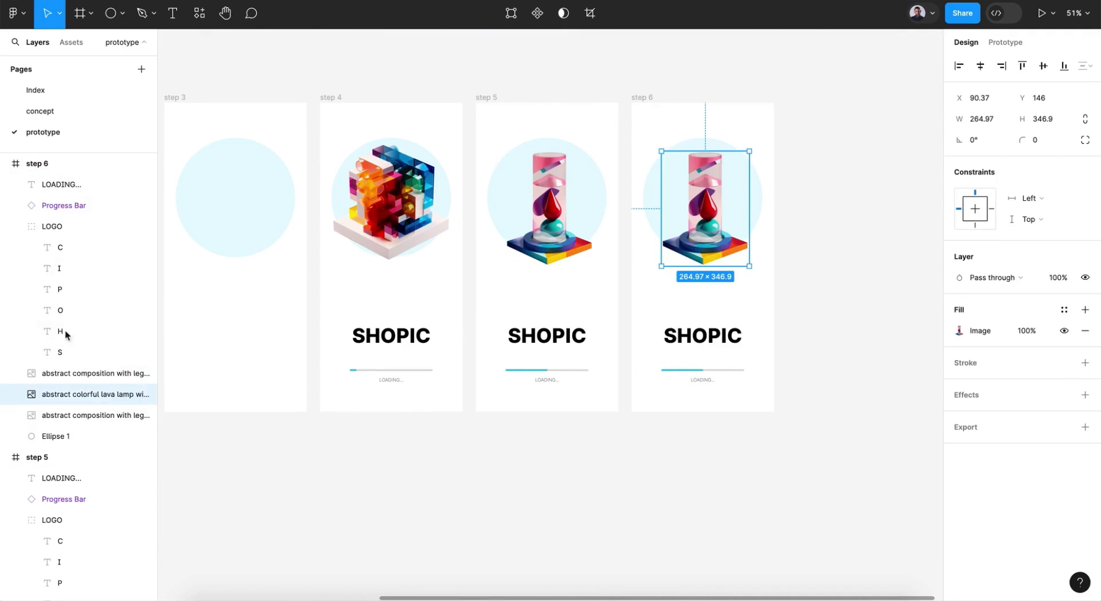
pyautogui.click(71, 383)
pyautogui.keyDown('shift'); pyautogui.click(75, 414); pyautogui.keyUp('shift')
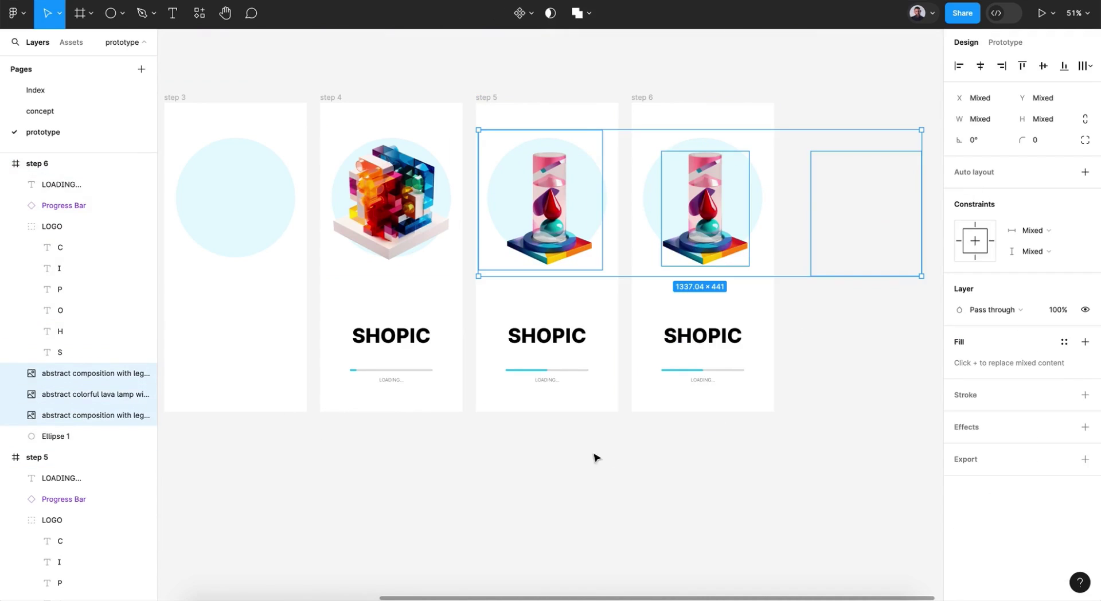
pyautogui.click(649, 98)
pyautogui.press('Delete')
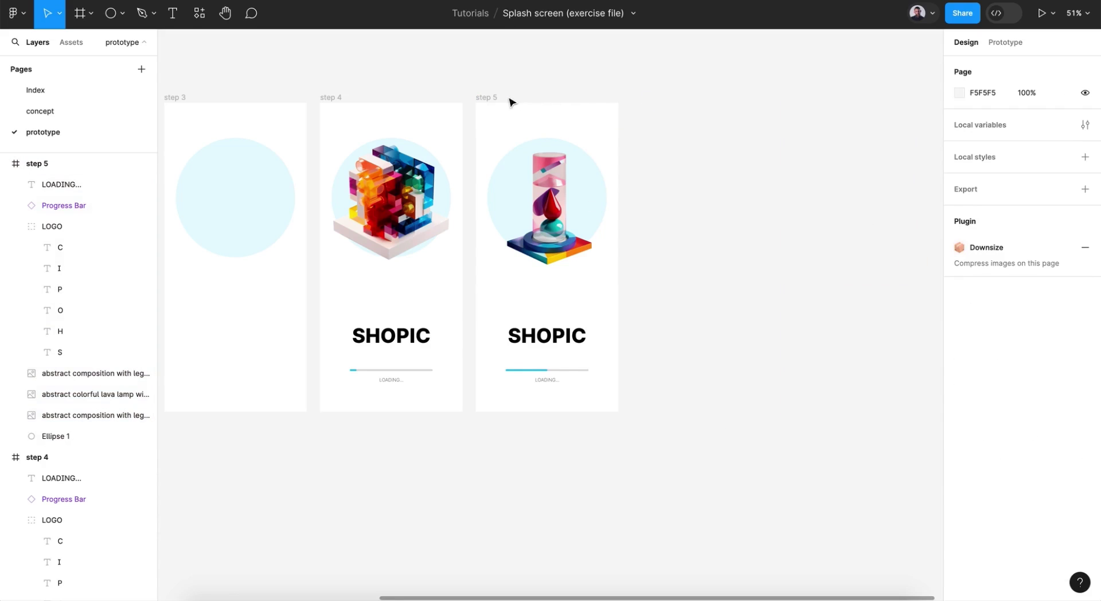
# Duplicate step 5 again as step 6 and slide its three images left to centre the pink fan.
pyautogui.click(493, 99)
pyautogui.hotkey('ctrl', 'd')
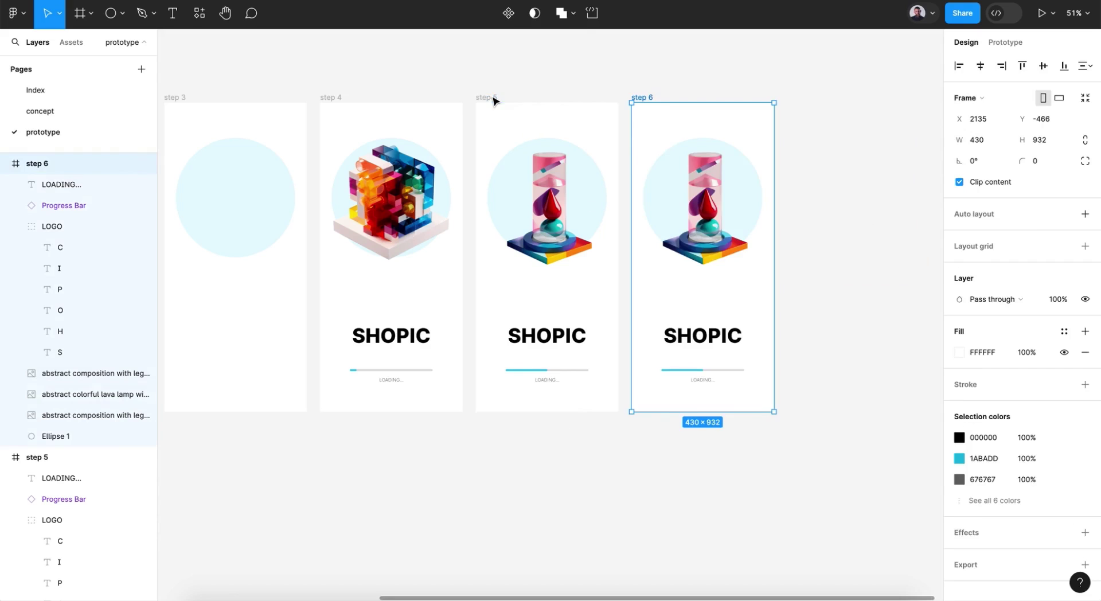
pyautogui.click(707, 224)
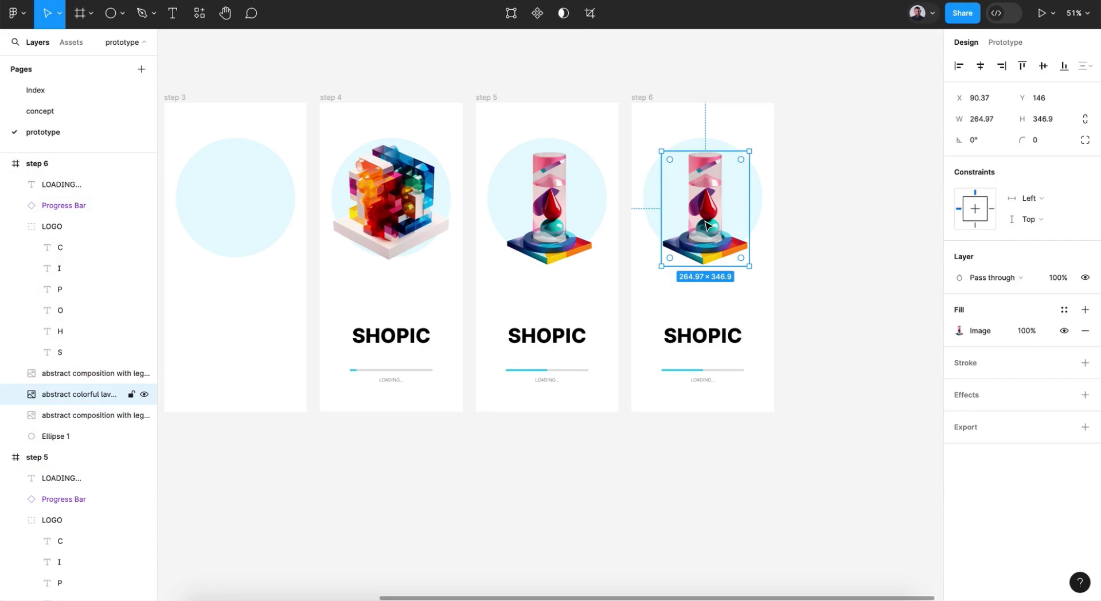
pyautogui.scroll(5, 707, 225)
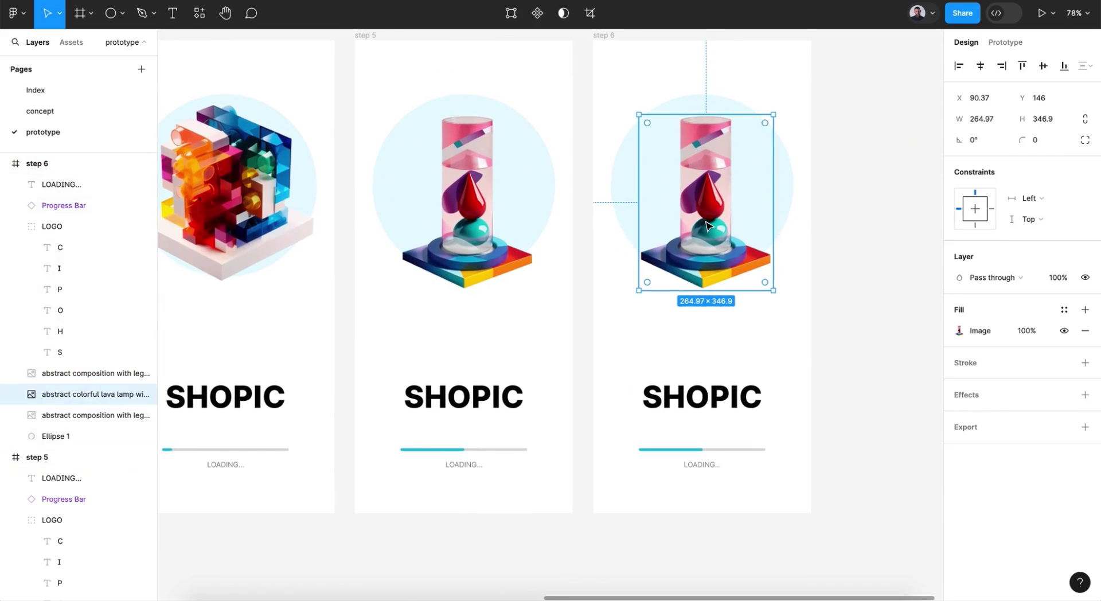
pyautogui.click(42, 376)
pyautogui.keyDown('shift'); pyautogui.click(72, 414); pyautogui.keyUp('shift')
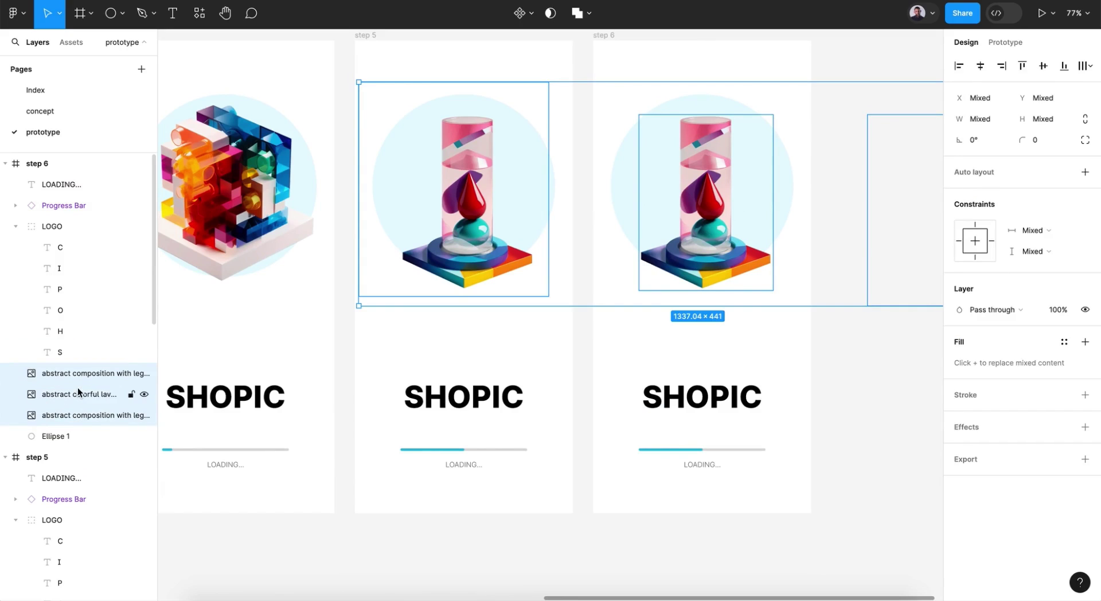
pyautogui.hotkey('shift', 'Left')
pyautogui.hotkey('shift', 'Left')
pyautogui.hotkey('shift', 'Left')
pyautogui.hotkey('shift', 'Left')
pyautogui.hotkey('shift', 'Left')
pyautogui.hotkey('shift', 'Left')
pyautogui.hotkey('shift', 'Left')
pyautogui.hotkey('shift', 'Left')
pyautogui.hotkey('shift', 'Left')
pyautogui.hotkey('shift', 'Left')
pyautogui.hotkey('shift', 'Left')
pyautogui.hotkey('shift', 'Left')
pyautogui.hotkey('shift', 'Left')
pyautogui.hotkey('shift', 'Left')
pyautogui.hotkey('shift', 'Left')
pyautogui.hotkey('shift', 'Left')
pyautogui.hotkey('shift', 'Left')
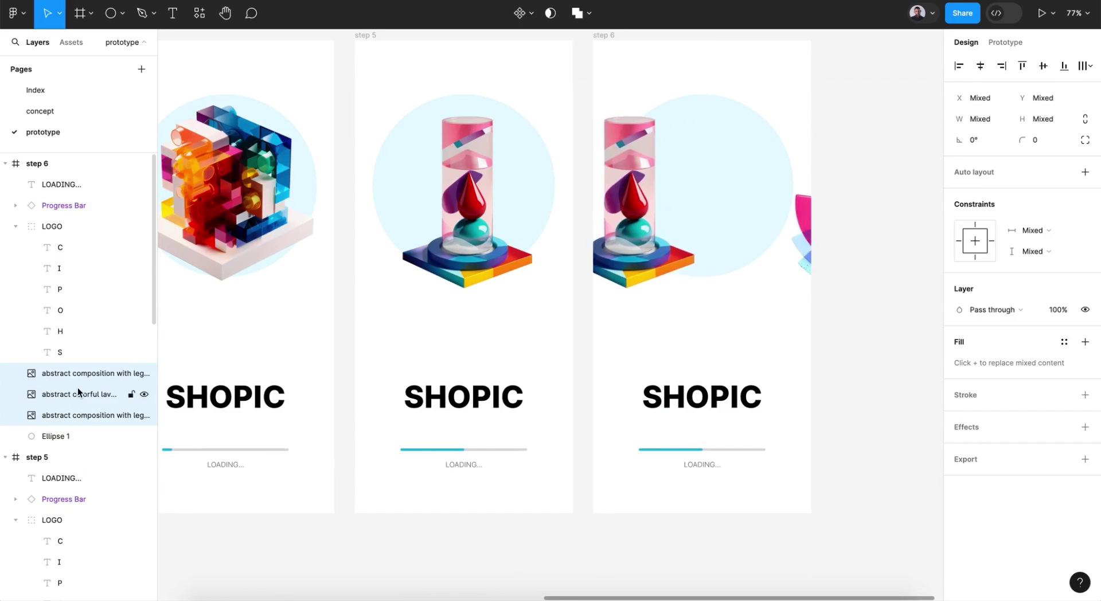
pyautogui.hotkey('shift', 'Left')
pyautogui.hotkey('shift', 'Left')
pyautogui.hotkey('shift', 'Left')
pyautogui.hotkey('shift', 'Left')
pyautogui.hotkey('shift', 'Left')
pyautogui.hotkey('shift', 'Left')
pyautogui.hotkey('shift', 'Left')
pyautogui.hotkey('shift', 'Left')
pyautogui.hotkey('shift', 'Left')
pyautogui.hotkey('shift', 'Left')
pyautogui.hotkey('shift', 'Left')
pyautogui.hotkey('shift', 'Left')
pyautogui.hotkey('shift', 'Left')
pyautogui.hotkey('shift', 'Left')
pyautogui.hotkey('shift', 'Left')
pyautogui.hotkey('shift', 'Left')
pyautogui.hotkey('shift', 'Left')
pyautogui.hotkey('shift', 'Left')
pyautogui.hotkey('shift', 'Left')
pyautogui.hotkey('shift', 'Left')
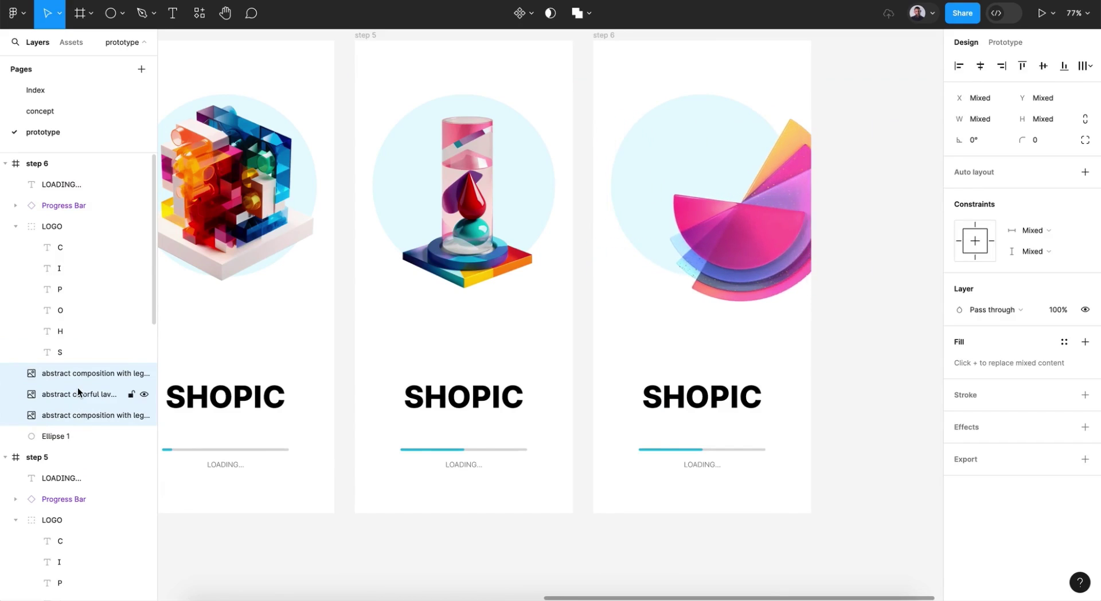
pyautogui.hotkey('shift', 'Left')
pyautogui.hotkey('shift', 'Left')
pyautogui.hotkey('shift', 'Left')
pyautogui.hotkey('shift', 'Left')
pyautogui.hotkey('shift', 'Left')
pyautogui.hotkey('shift', 'Left')
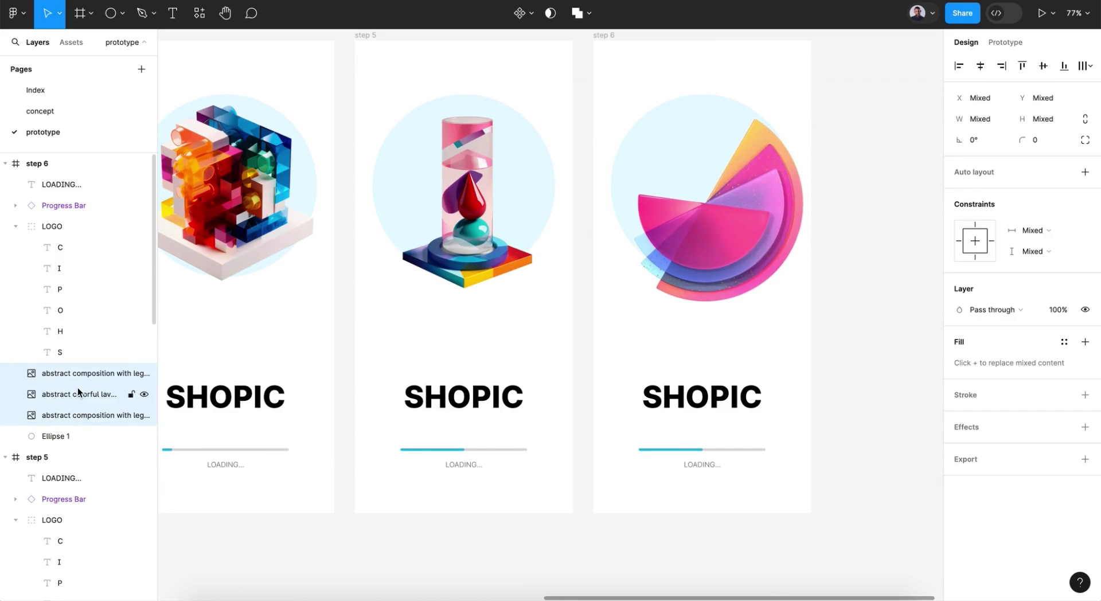
# Rotate the pink fan image to -105° and place it on the pale circle.
pyautogui.click(78, 373)
pyautogui.click(765, 228)
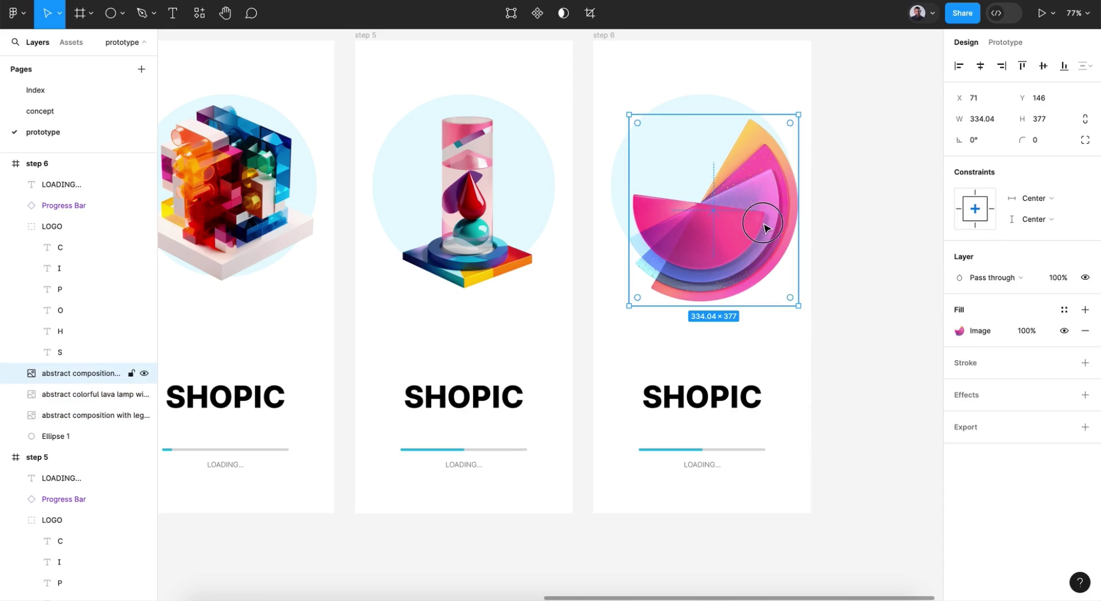
pyautogui.moveTo(803, 312); pyautogui.dragTo(596, 263)
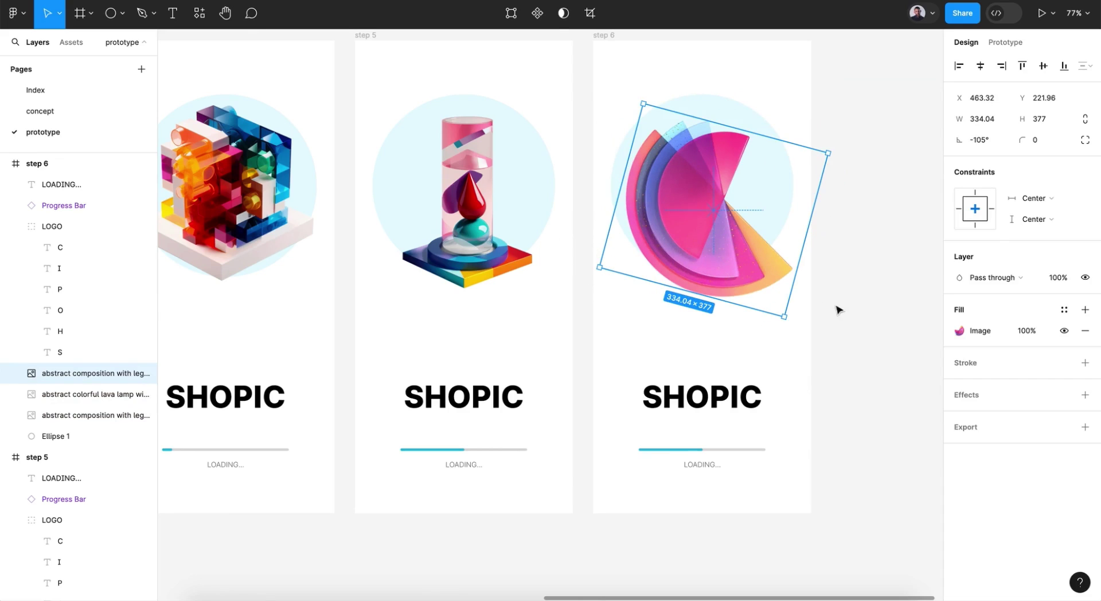
pyautogui.moveTo(726, 274); pyautogui.dragTo(705, 253)
# Change step 6's Progress Bar from Variant3 to Variant4, about three-quarters filled.
pyautogui.click(863, 348)
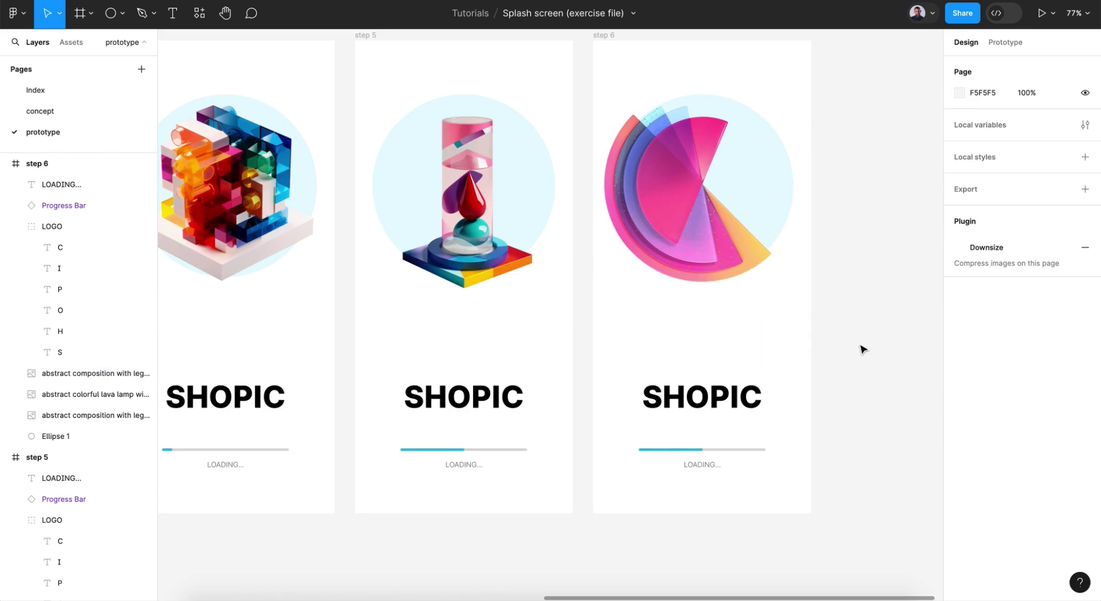
pyautogui.scroll(-5, 863, 348)
pyautogui.scroll(5, 861, 347)
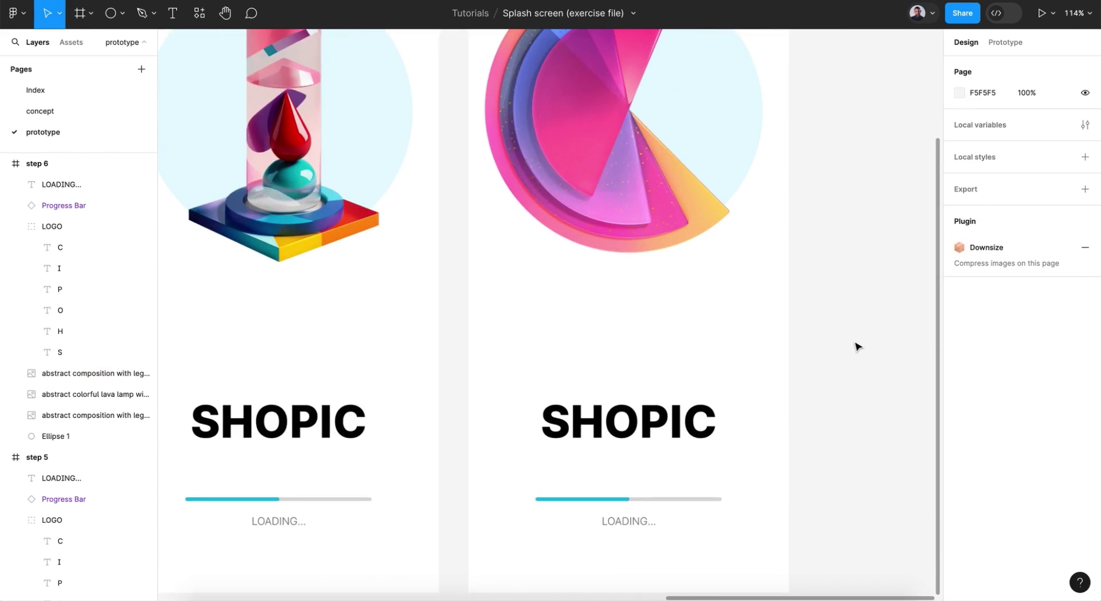
pyautogui.click(621, 500)
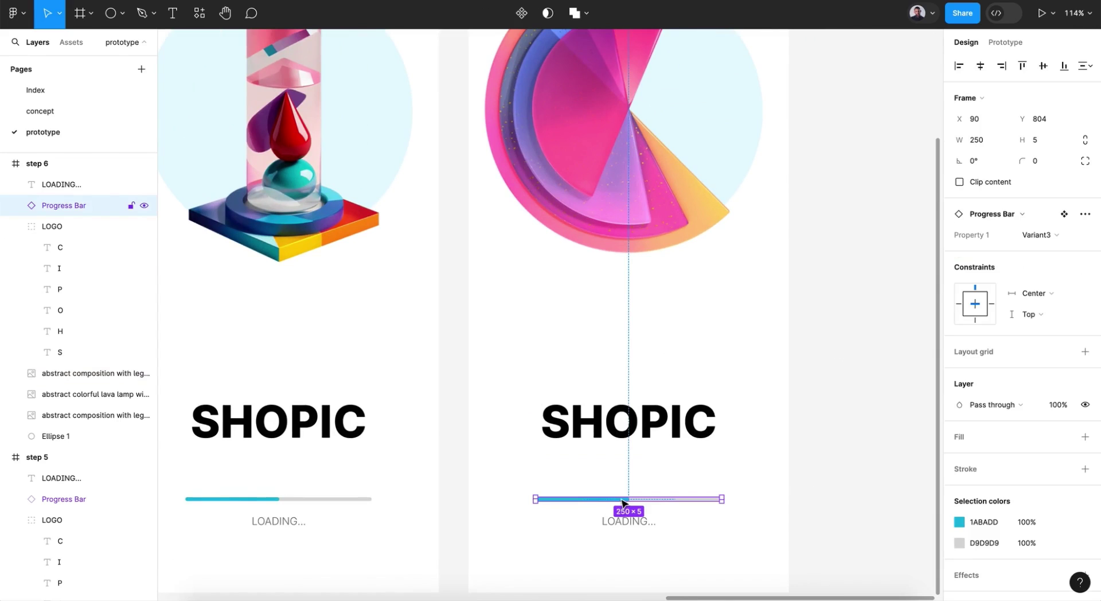
pyautogui.click(1044, 235)
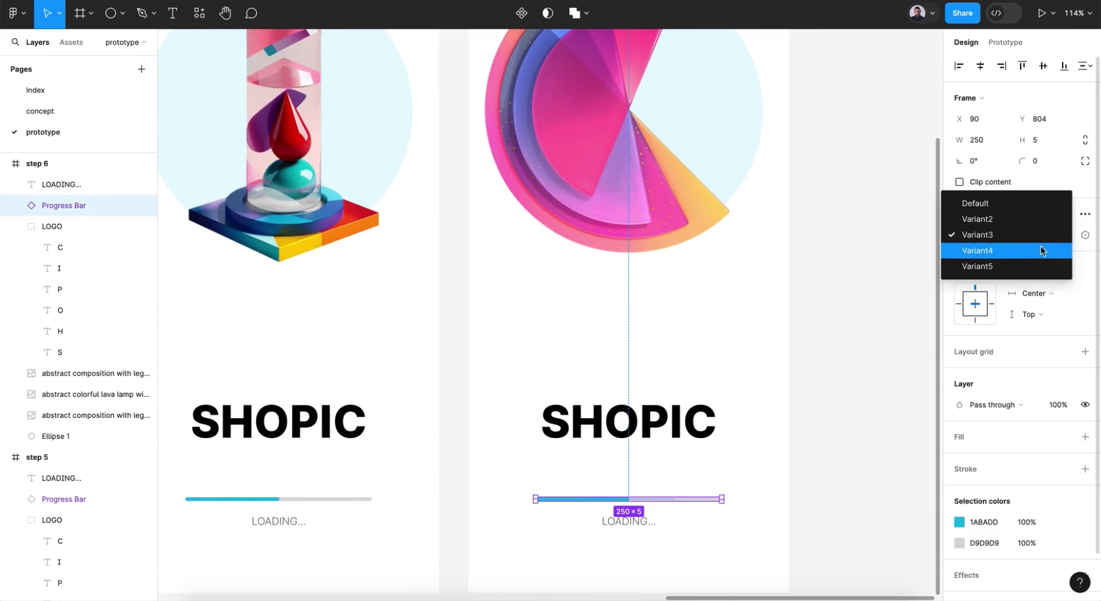
pyautogui.click(989, 250)
pyautogui.click(851, 380)
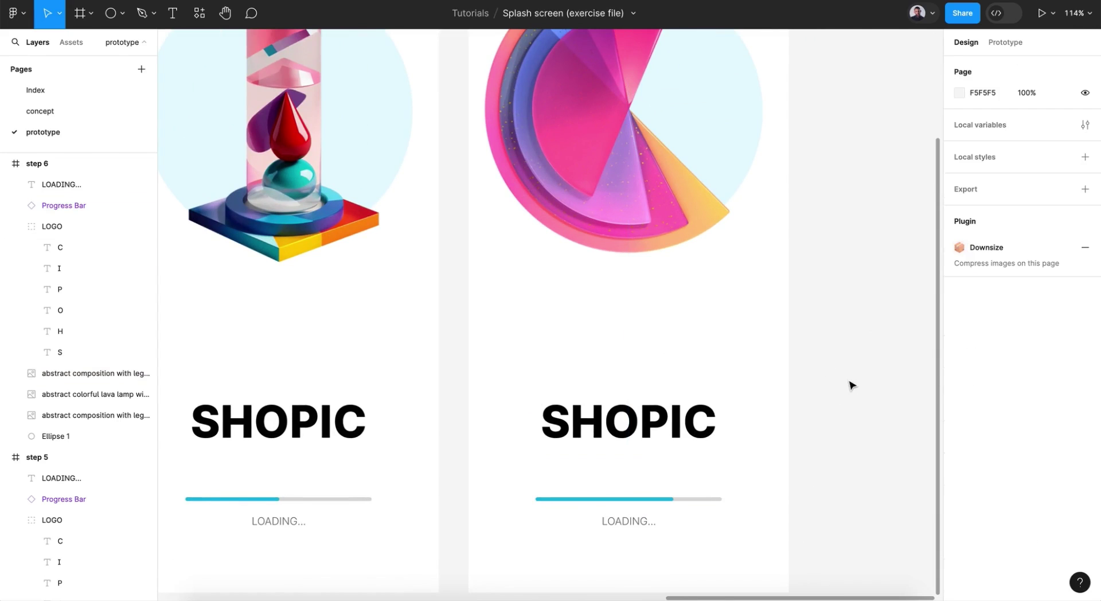
pyautogui.scroll(-5, 851, 385)
pyautogui.scroll(-2, 852, 385)
# Select the 'iPhone 14 & 15 Pro Max - 21' shop home screen frame on the concept page.
pyautogui.hscroll(5, 851, 385)
pyautogui.scroll(-2, 851, 385)
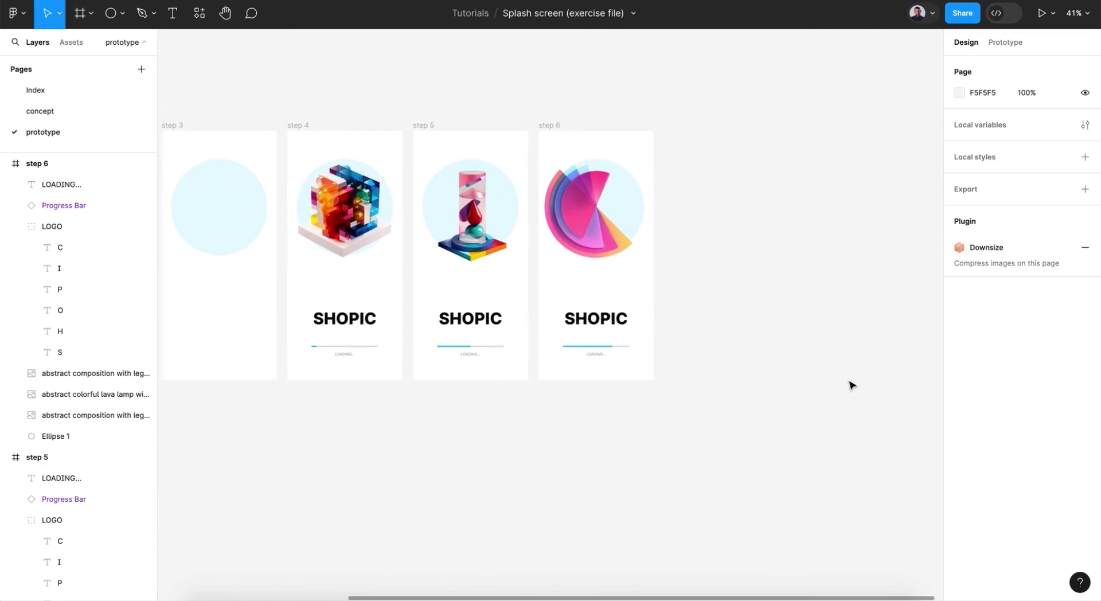
pyautogui.click(57, 110)
pyautogui.click(738, 191)
pyautogui.click(727, 181)
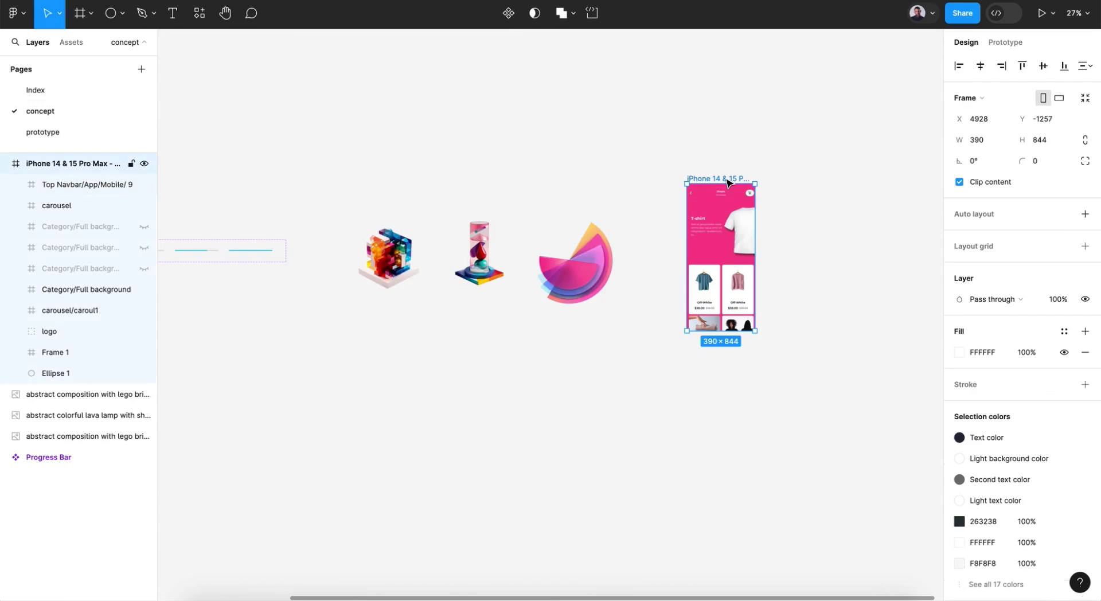
pyautogui.scroll(5, 727, 181)
pyautogui.scroll(-2, 732, 182)
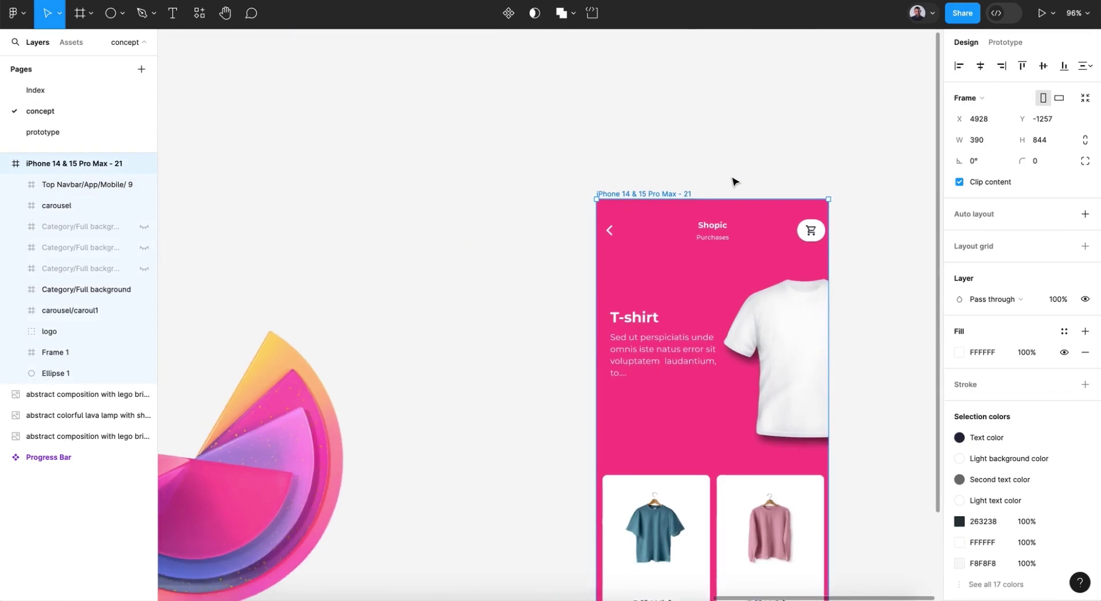
pyautogui.scroll(-2, 734, 182)
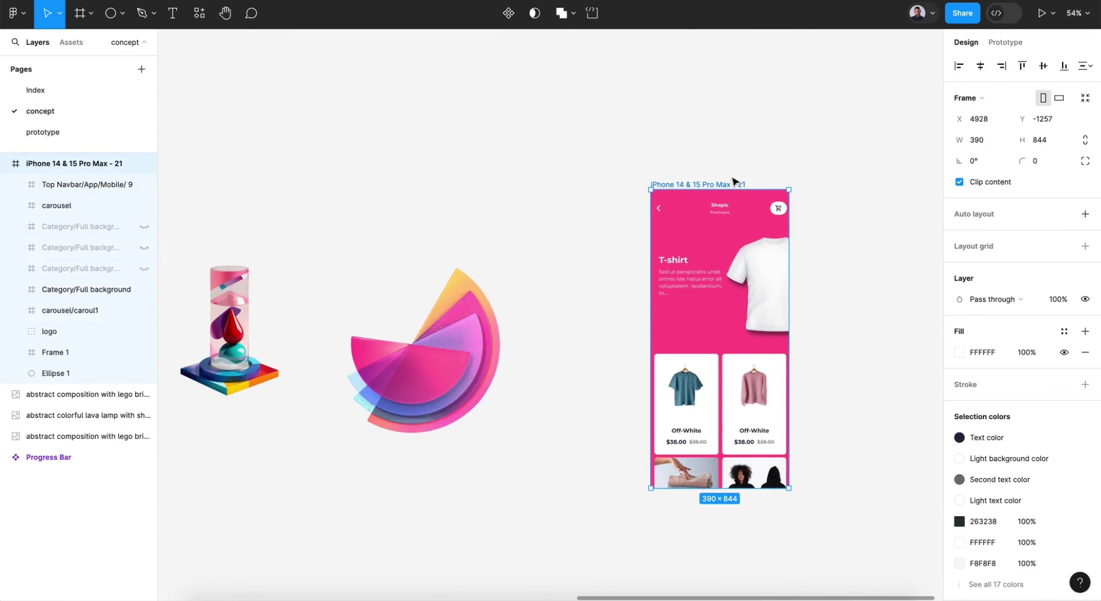
# Paste the home screen level with step 6 on the prototype page and stretch it to 934 tall.
pyautogui.click(122, 130)
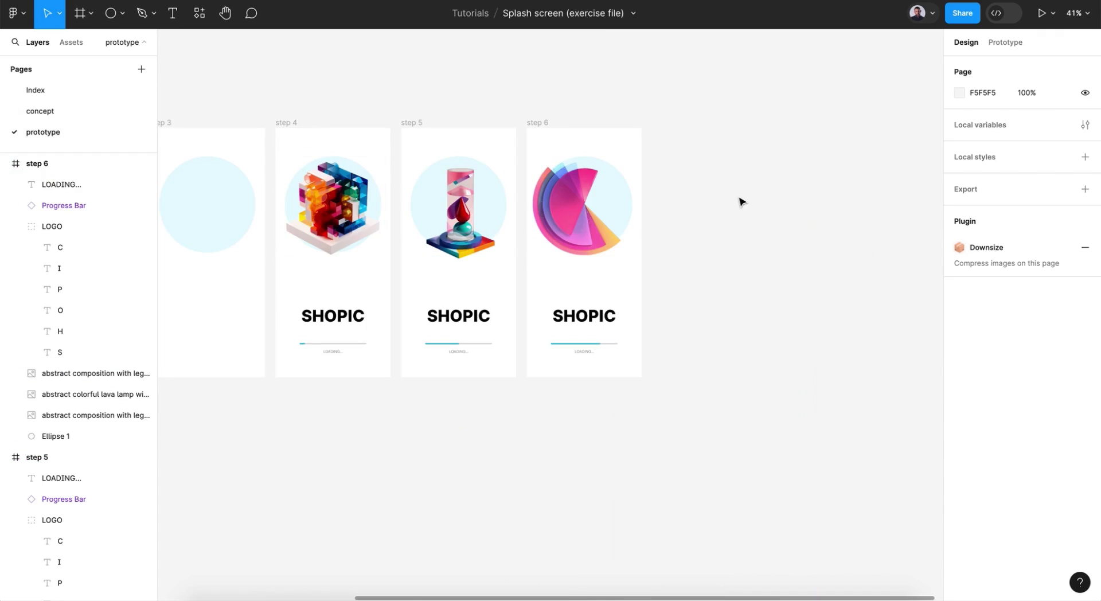
pyautogui.hscroll(3, 741, 202)
pyautogui.hscroll(-1, 740, 201)
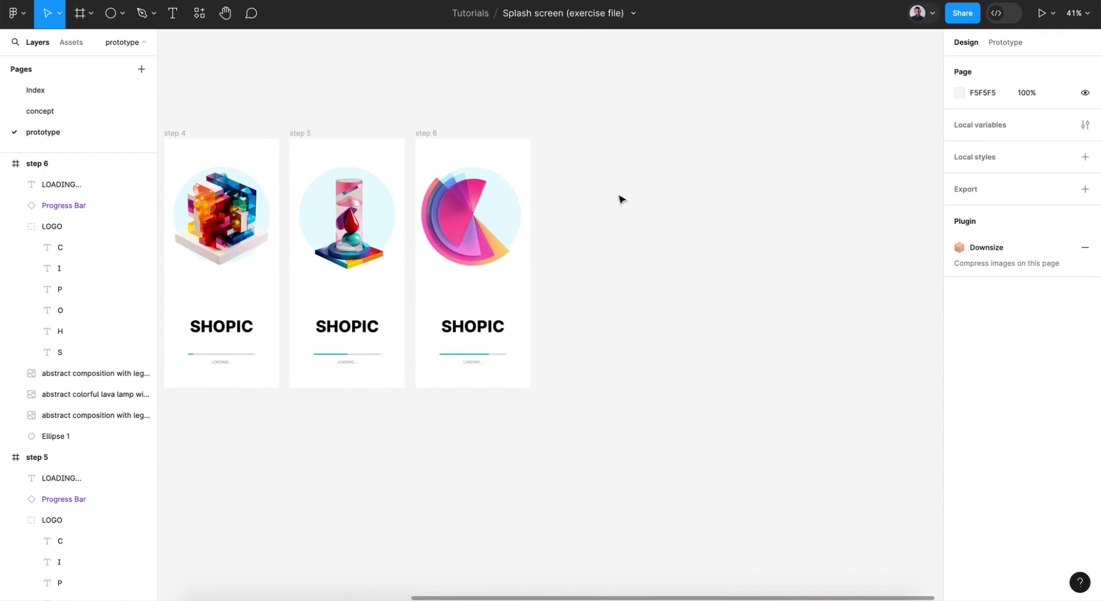
pyautogui.hotkey('ctrl', 'v')
pyautogui.moveTo(565, 196); pyautogui.dragTo(640, 134)
pyautogui.moveTo(627, 365); pyautogui.dragTo(627, 389)
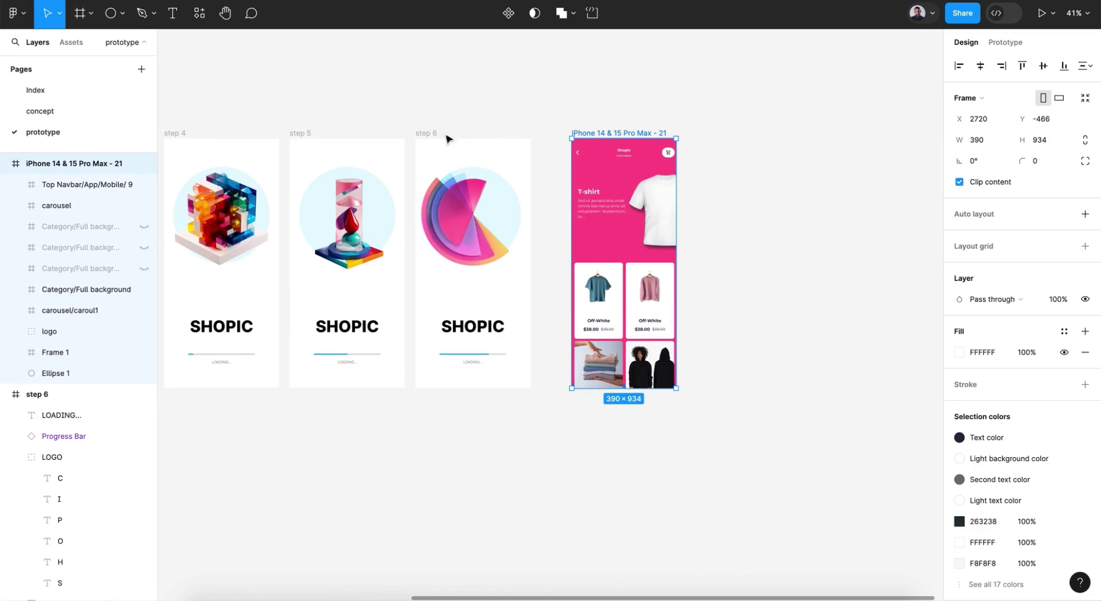
# Set the home screen frame's width to 430 and nudge it slightly left.
pyautogui.click(425, 135)
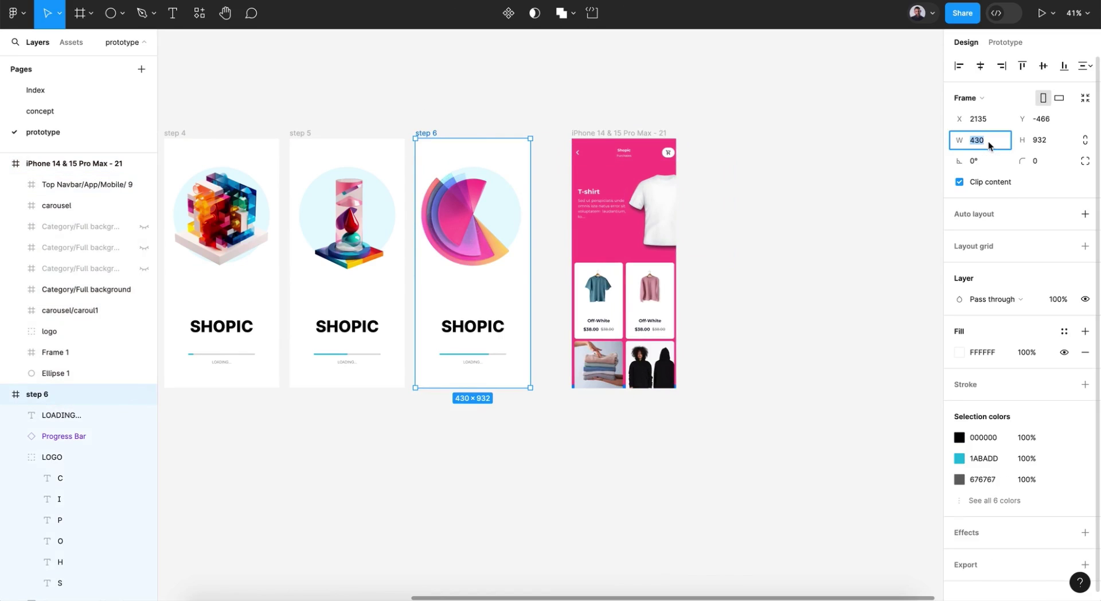
pyautogui.click(665, 133)
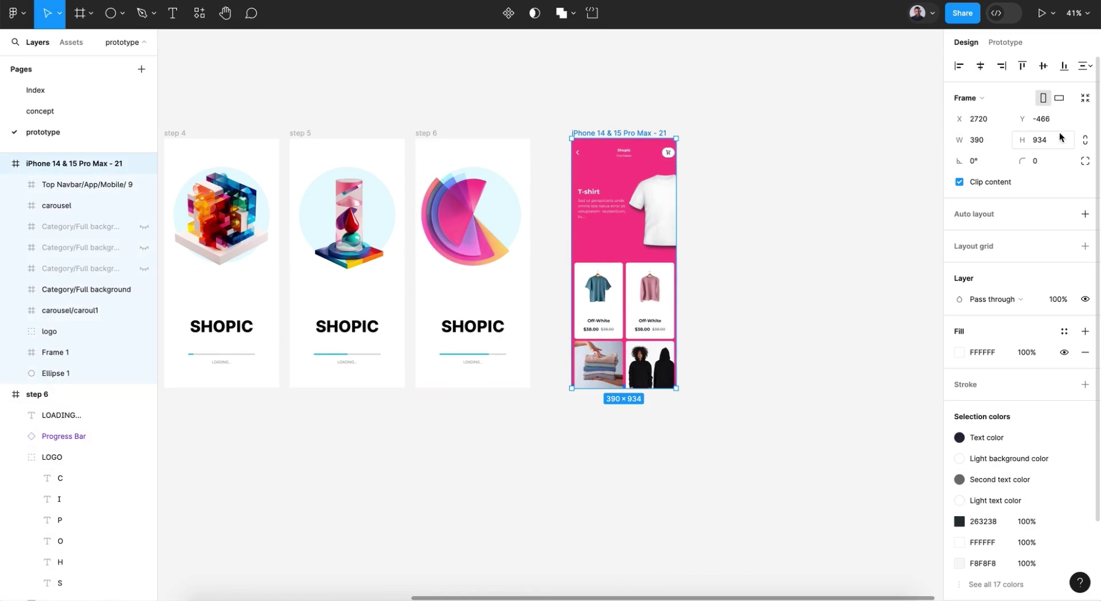
pyautogui.click(993, 144)
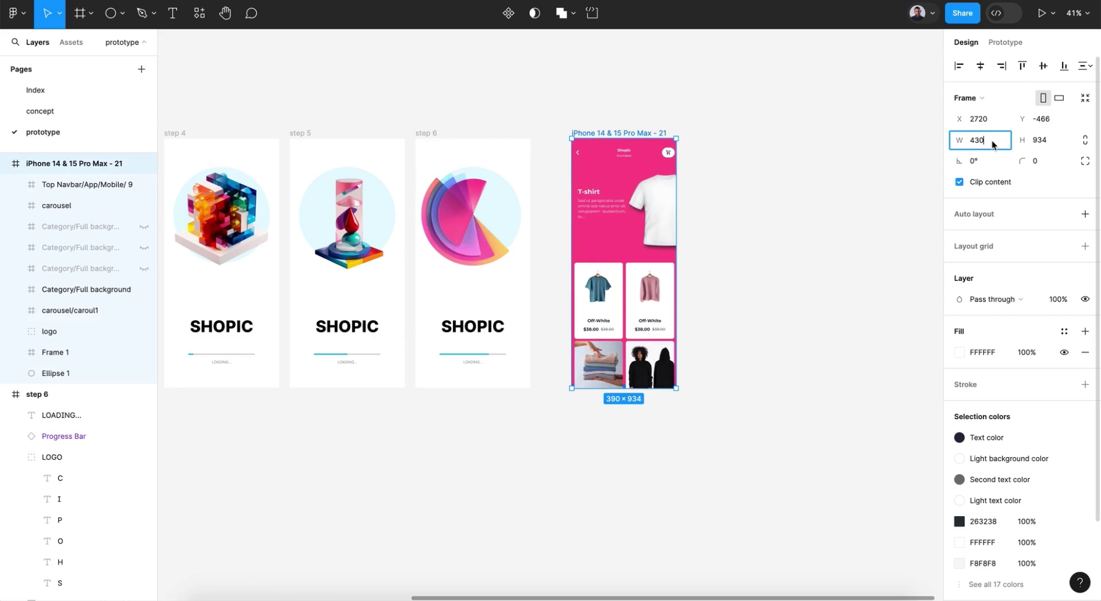
pyautogui.press('Return')
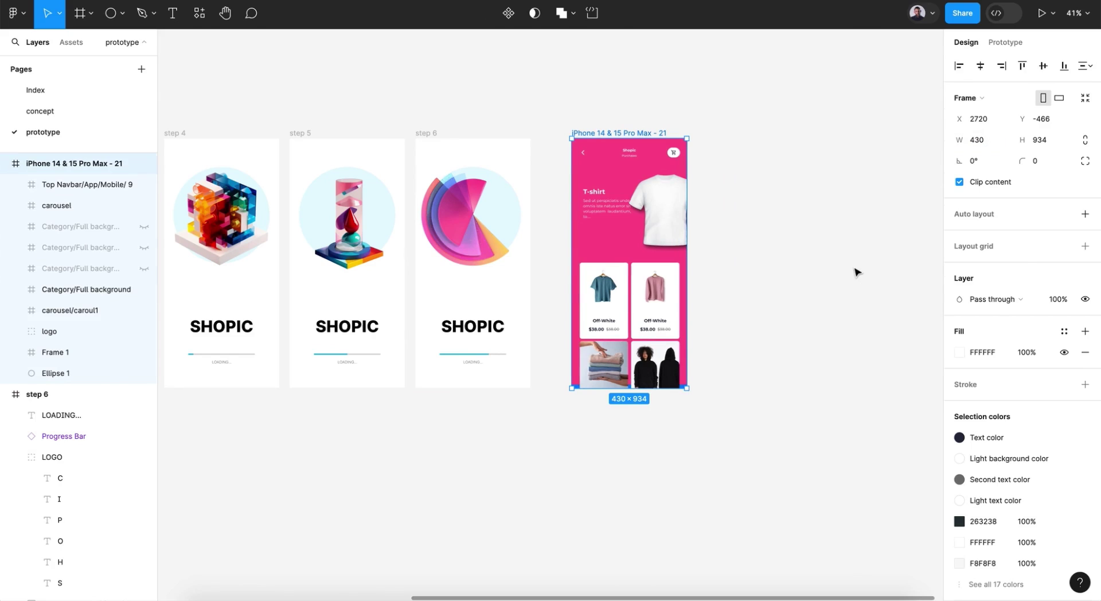
pyautogui.click(855, 272)
pyautogui.moveTo(607, 131); pyautogui.dragTo(591, 142)
# Lengthen the Category/Full background to 430×950, then show the Prototype panel.
pyautogui.scroll(5, 408, 300)
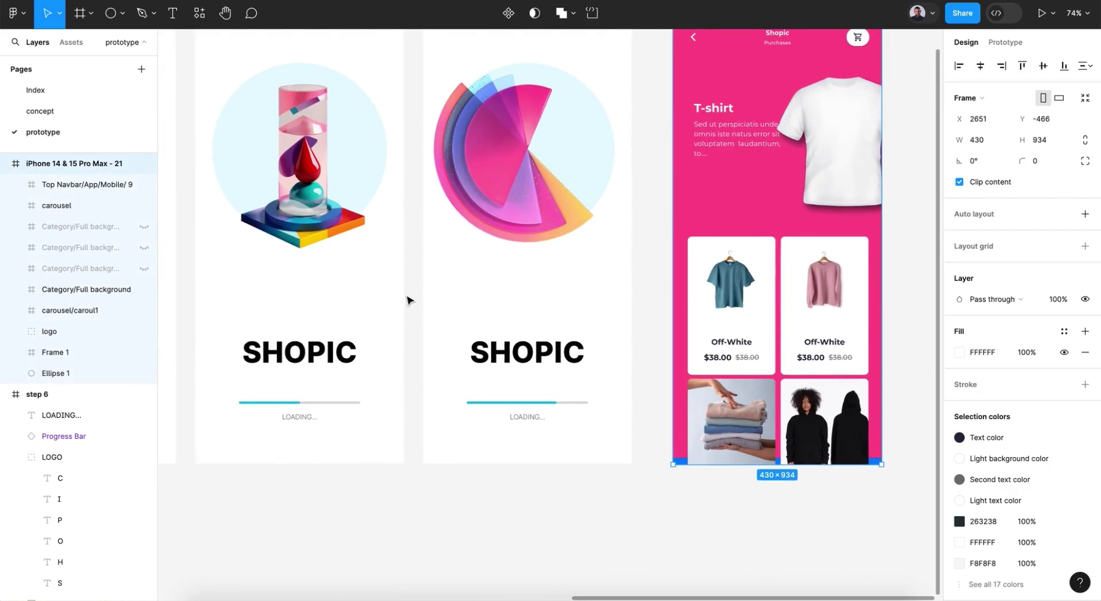
pyautogui.click(717, 363)
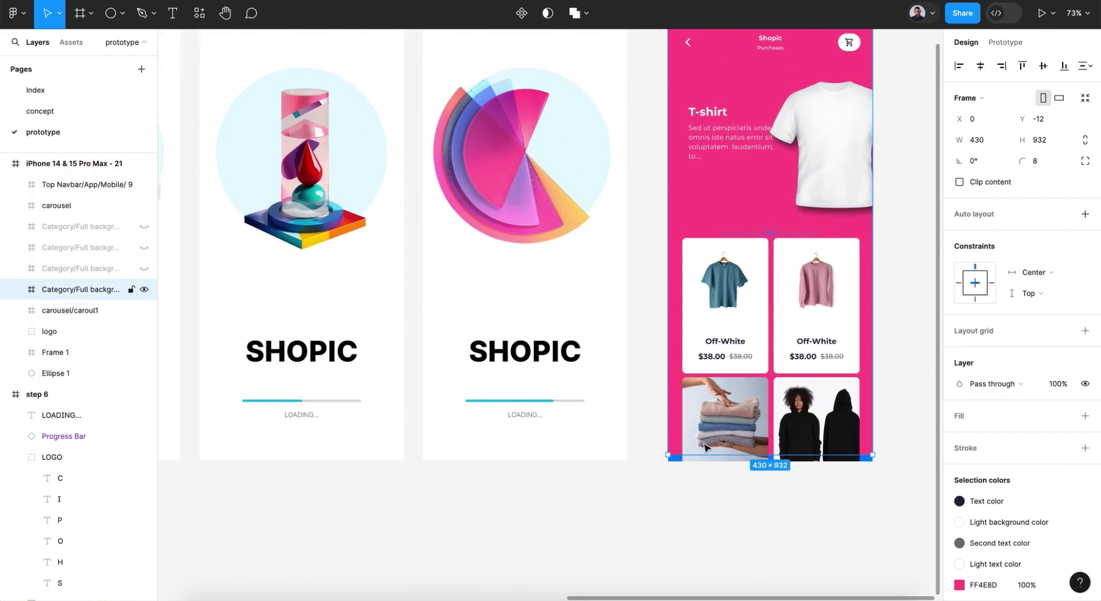
pyautogui.moveTo(703, 460); pyautogui.dragTo(705, 464)
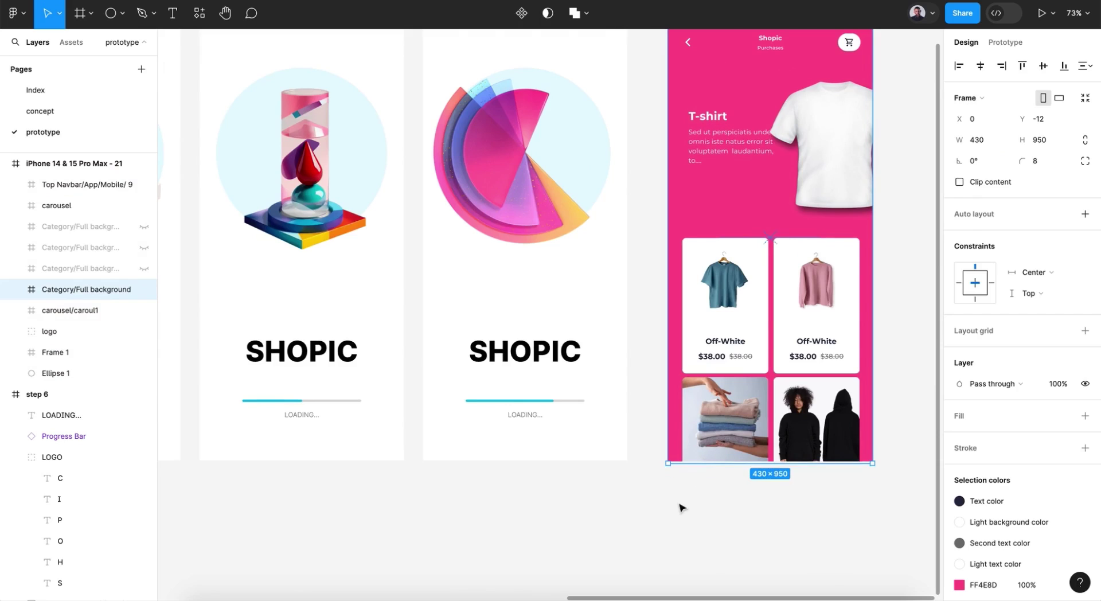
pyautogui.click(654, 541)
pyautogui.scroll(-4, 655, 542)
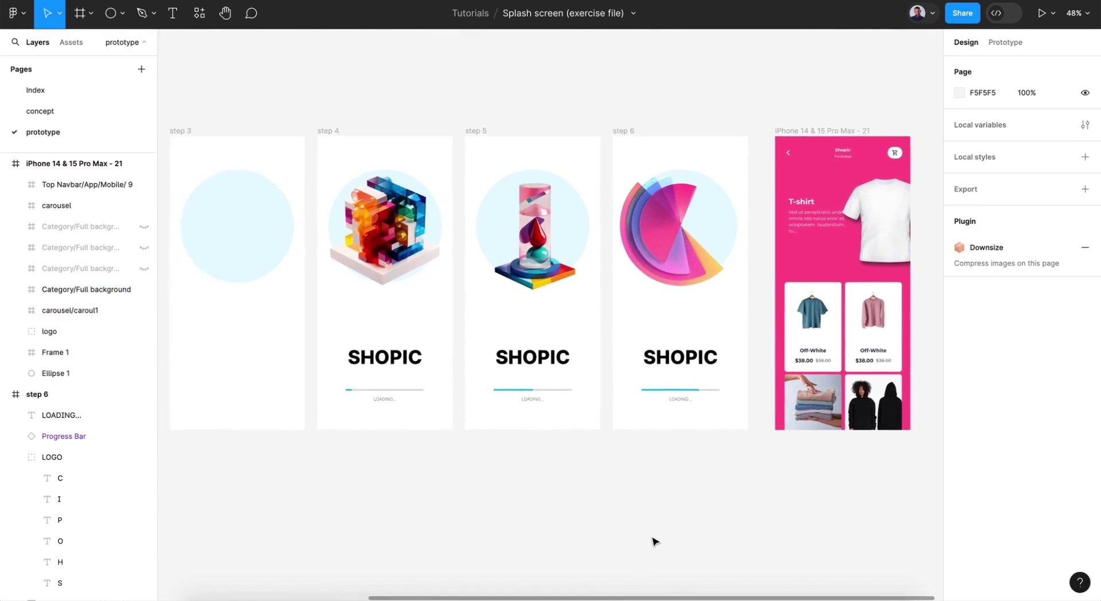
pyautogui.hscroll(-2, 654, 541)
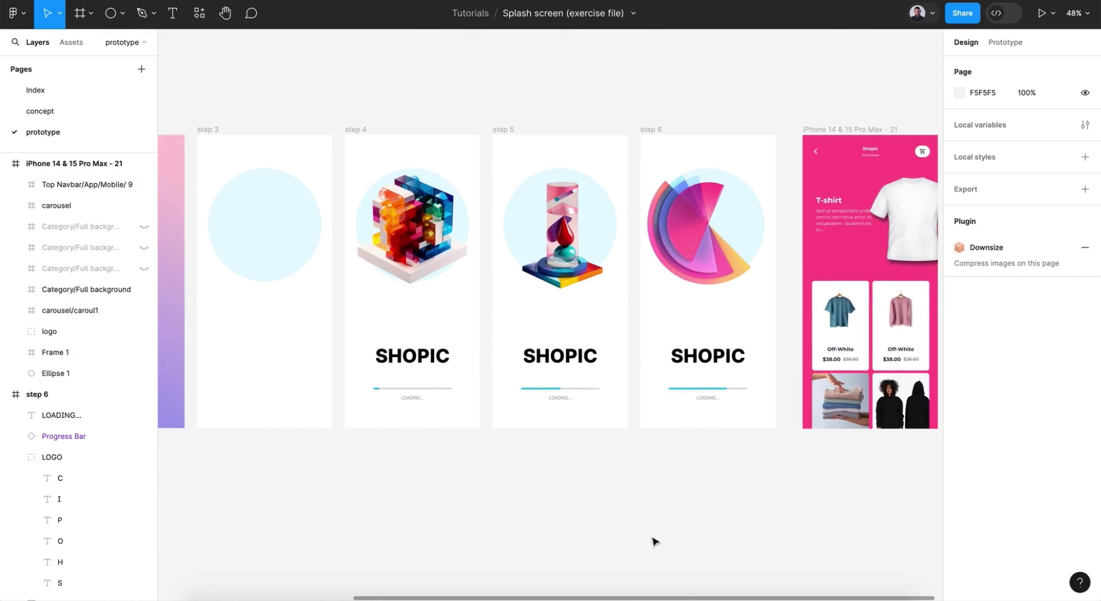
pyautogui.click(998, 43)
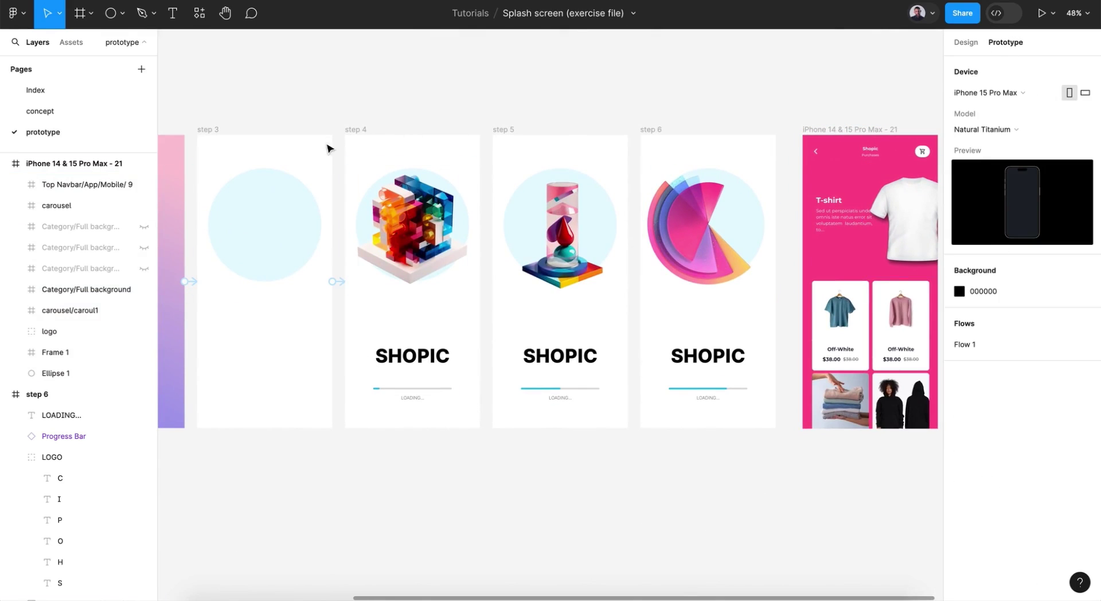
pyautogui.click(352, 129)
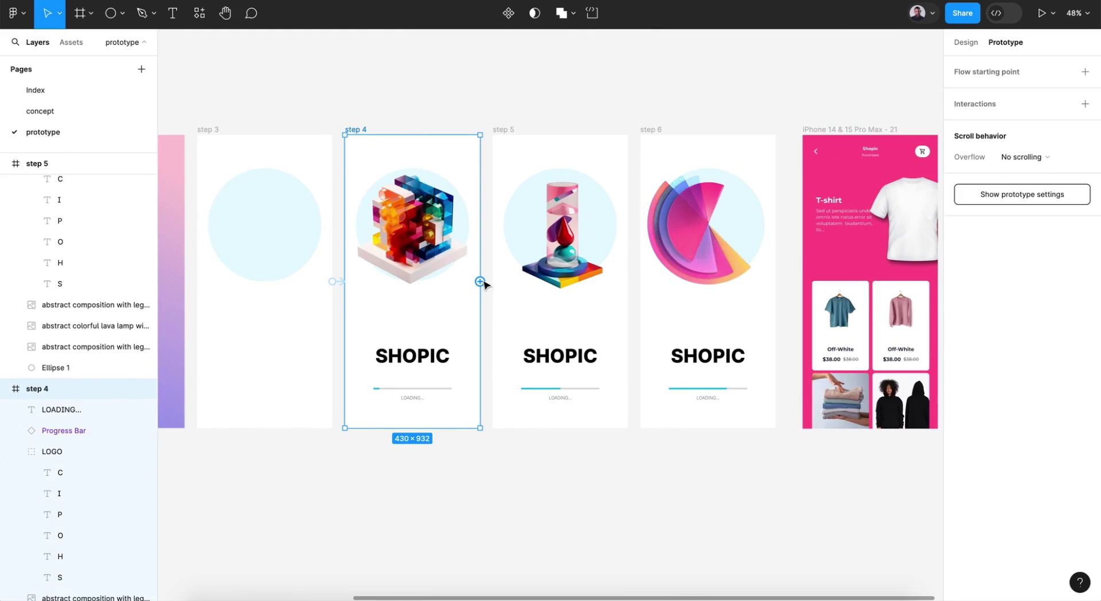
pyautogui.moveTo(480, 282)
pyautogui.mouseDown()
pyautogui.moveTo(504, 288)
pyautogui.moveTo(481, 285)
pyautogui.mouseUp()
pyautogui.scroll(5, 386, 398)
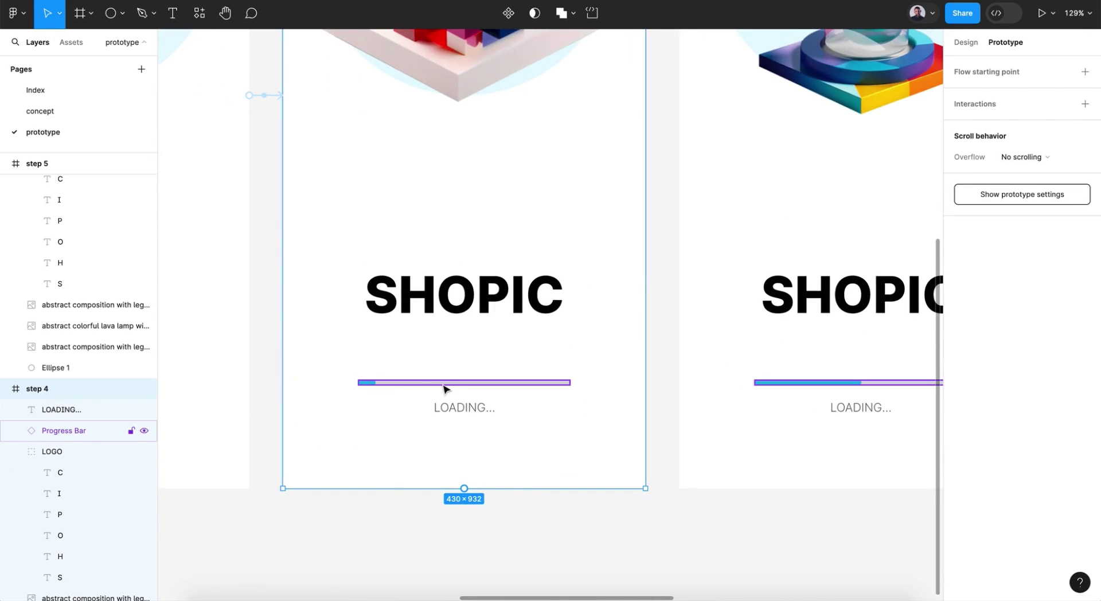
pyautogui.scroll(-5, 444, 389)
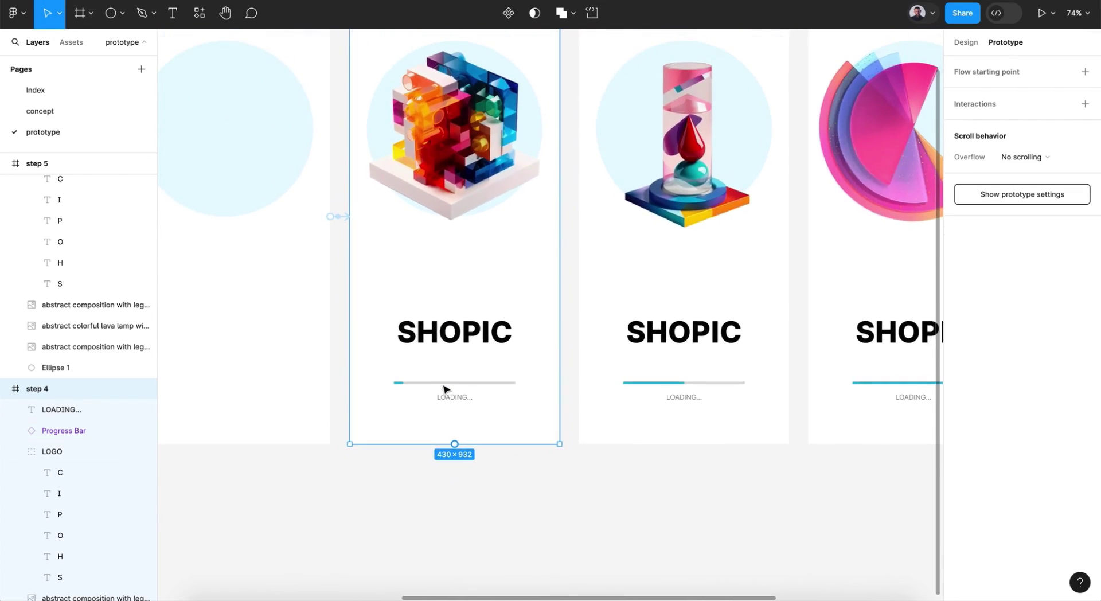
pyautogui.scroll(-2, 445, 389)
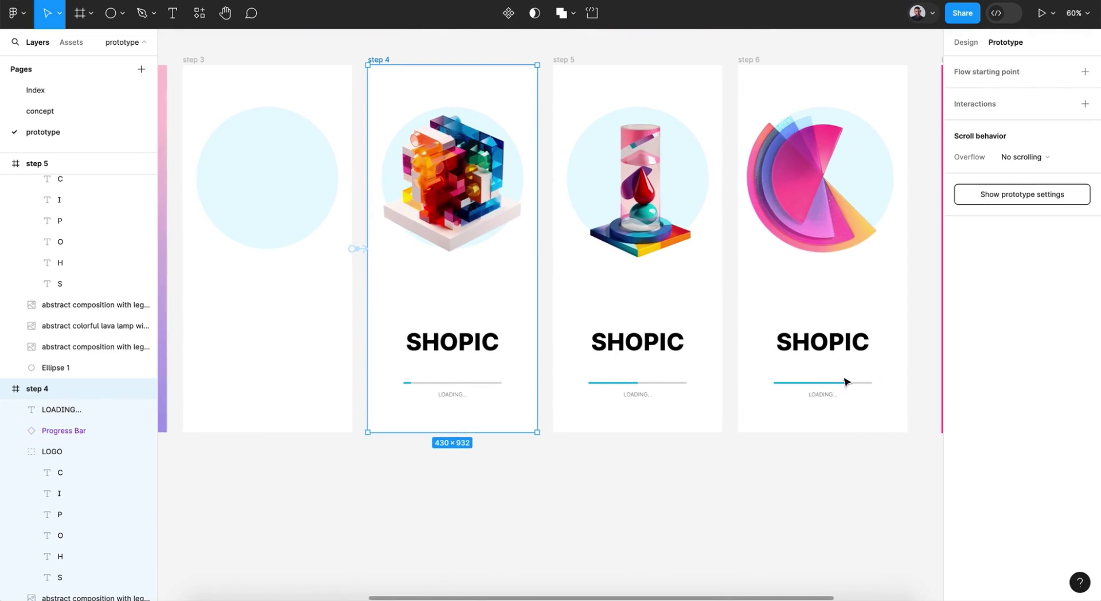
# Connect step 4 to step 5 with a 600ms After delay trigger and 800ms Gentle smart animate.
pyautogui.moveTo(538, 248); pyautogui.dragTo(609, 258)
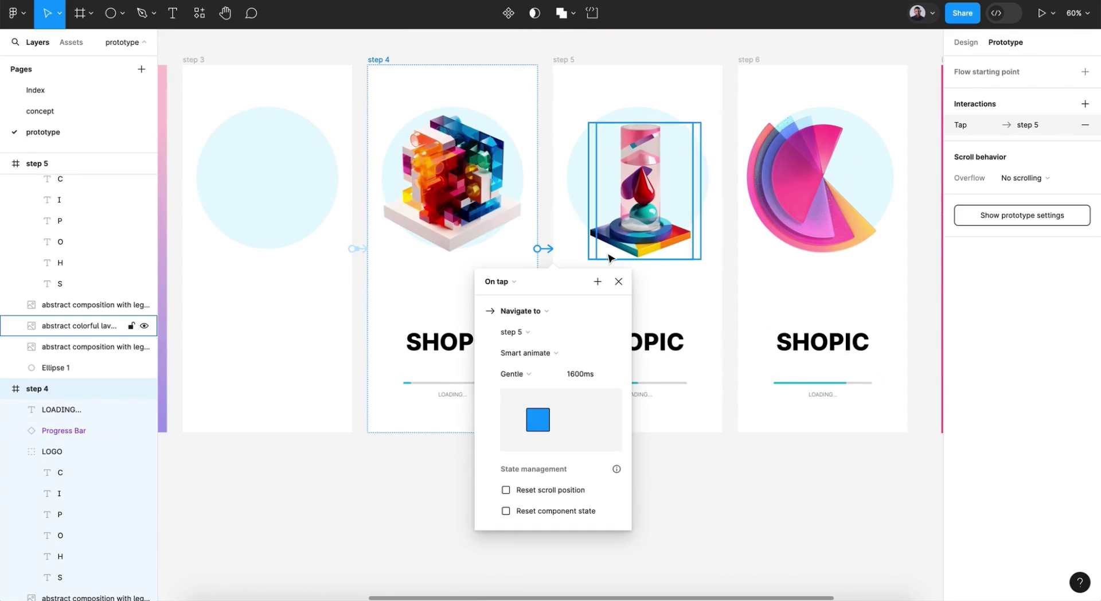
pyautogui.click(494, 287)
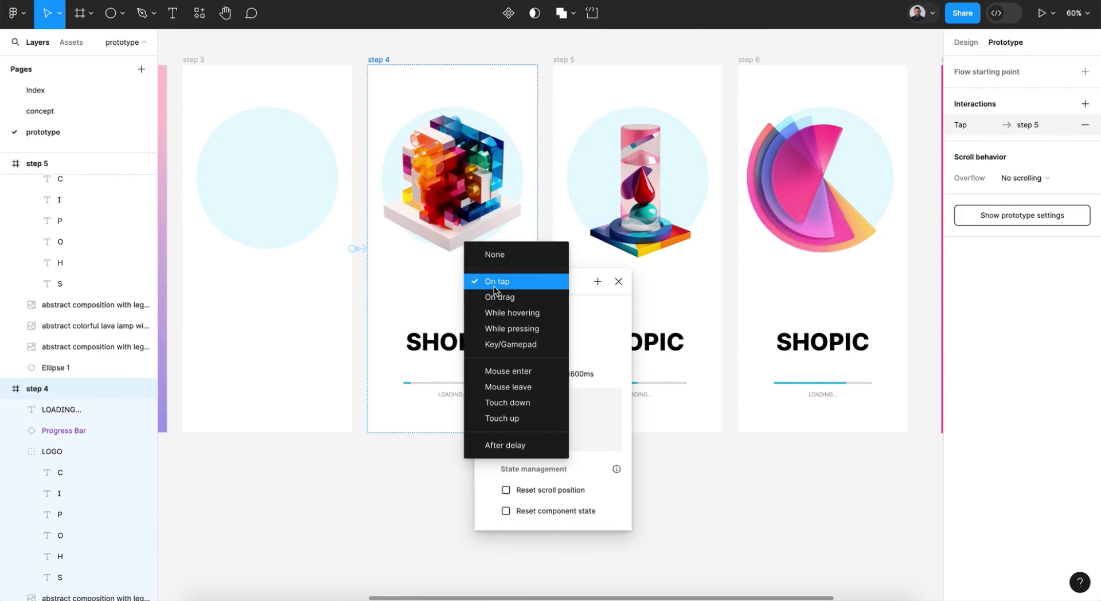
pyautogui.click(507, 449)
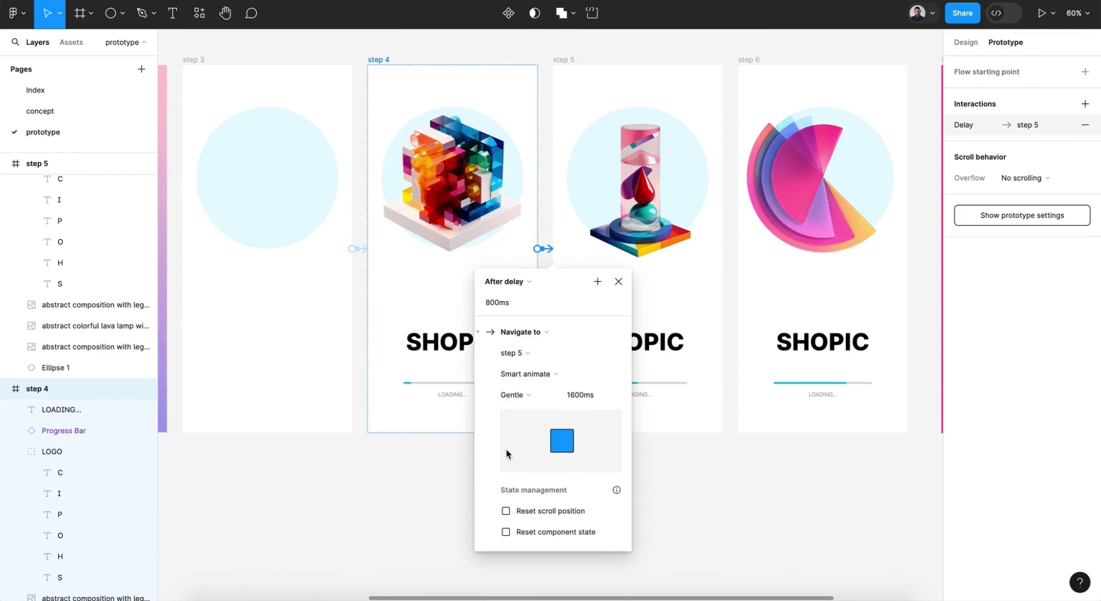
pyautogui.click(497, 307)
pyautogui.click(483, 301)
pyautogui.press('Delete')
pyautogui.write('6')
pyautogui.moveTo(571, 282); pyautogui.dragTo(653, 283)
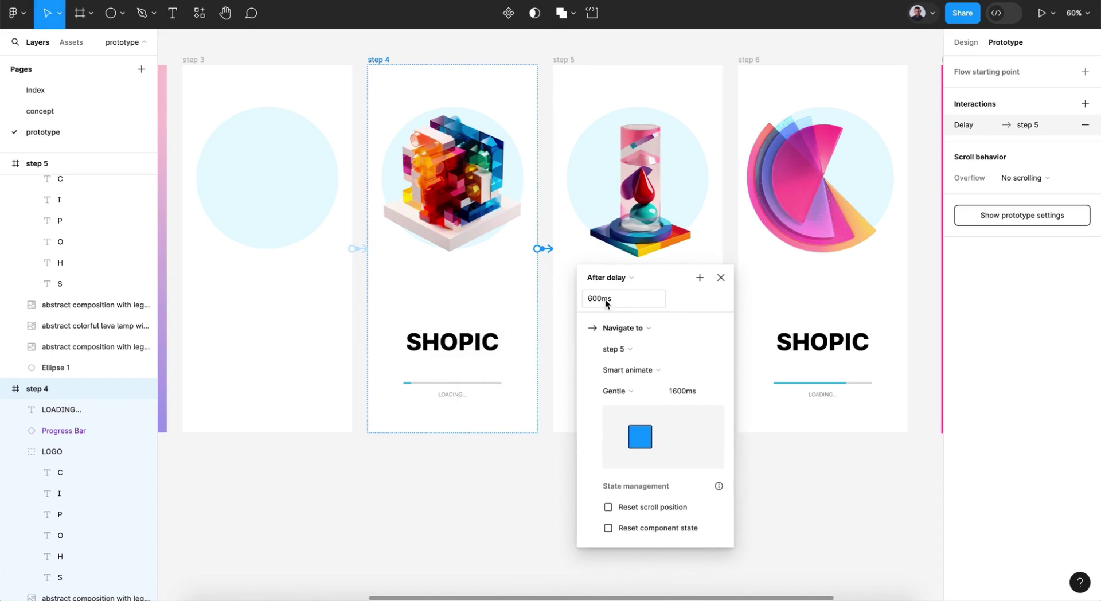
pyautogui.moveTo(658, 278); pyautogui.dragTo(449, 274)
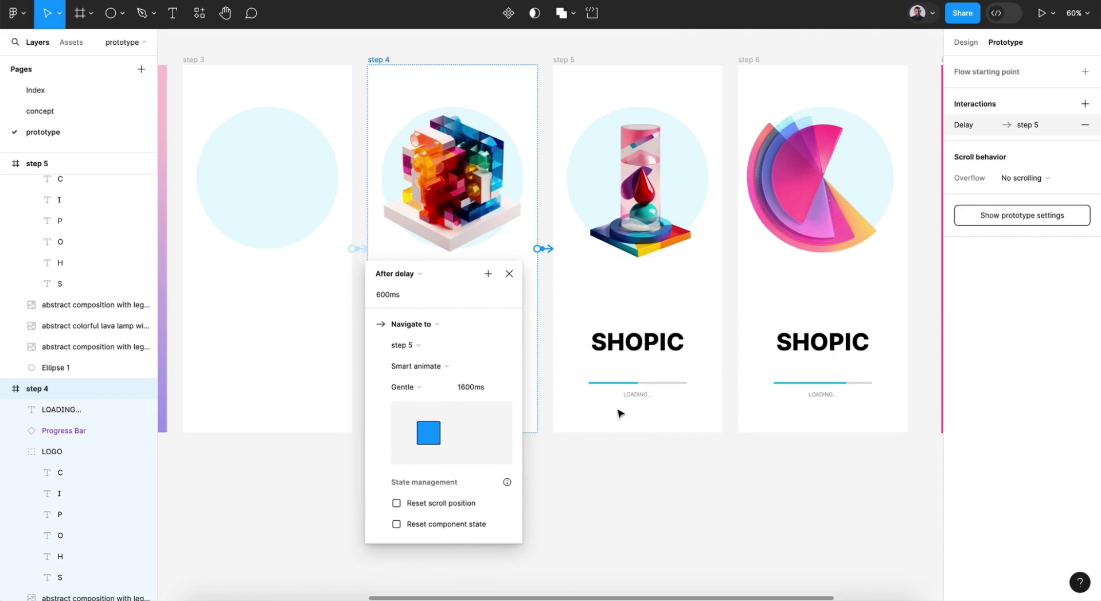
pyautogui.click(452, 389)
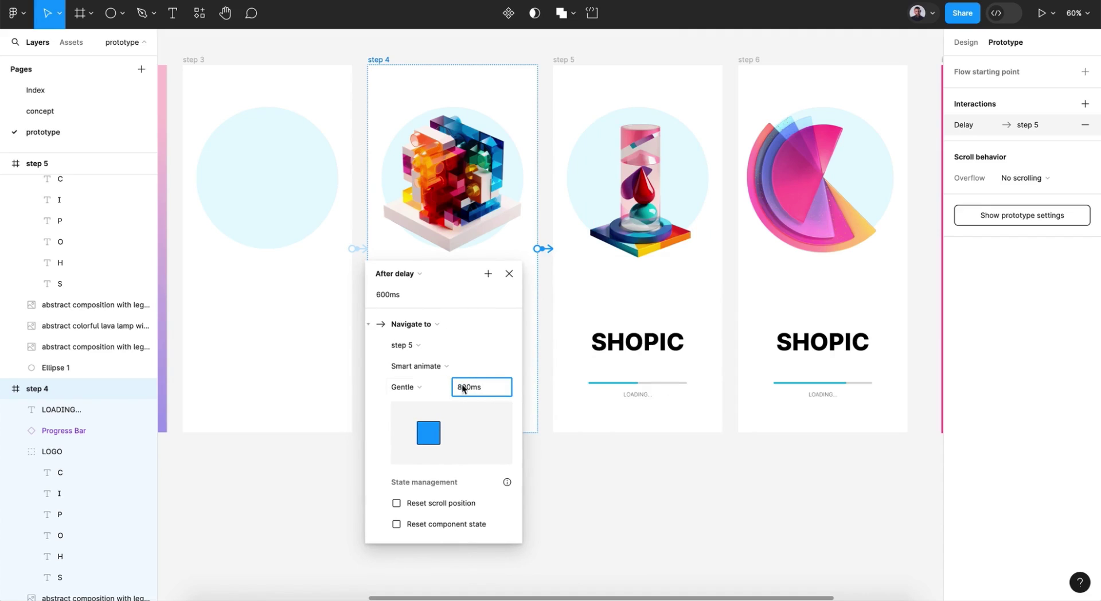
pyautogui.write('8')
pyautogui.click(509, 273)
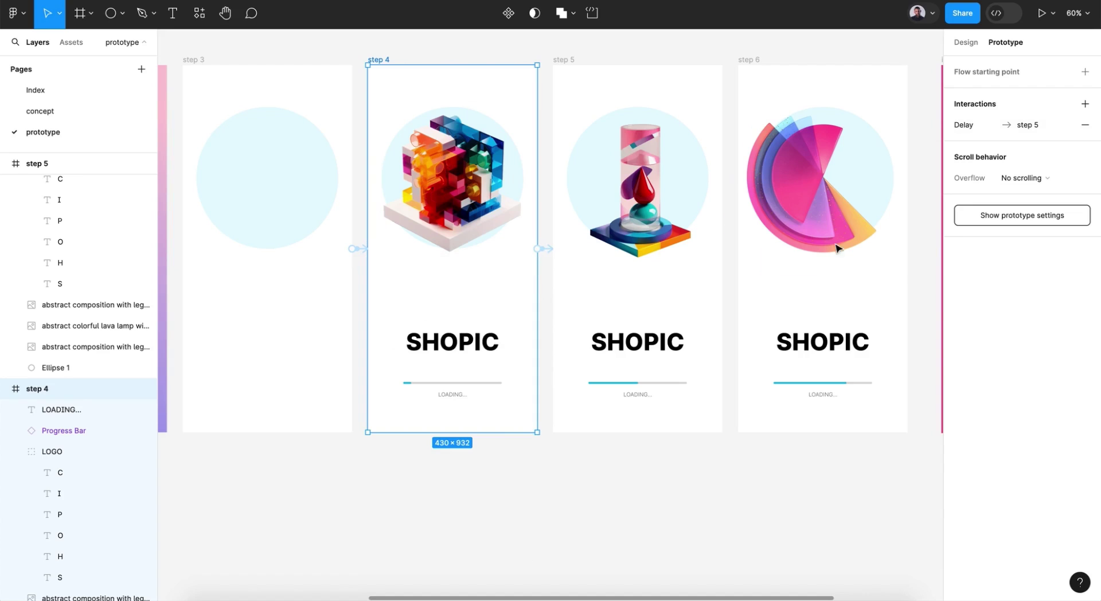
# Connect step 5 to step 6 with an After delay trigger set to 300ms.
pyautogui.click(571, 60)
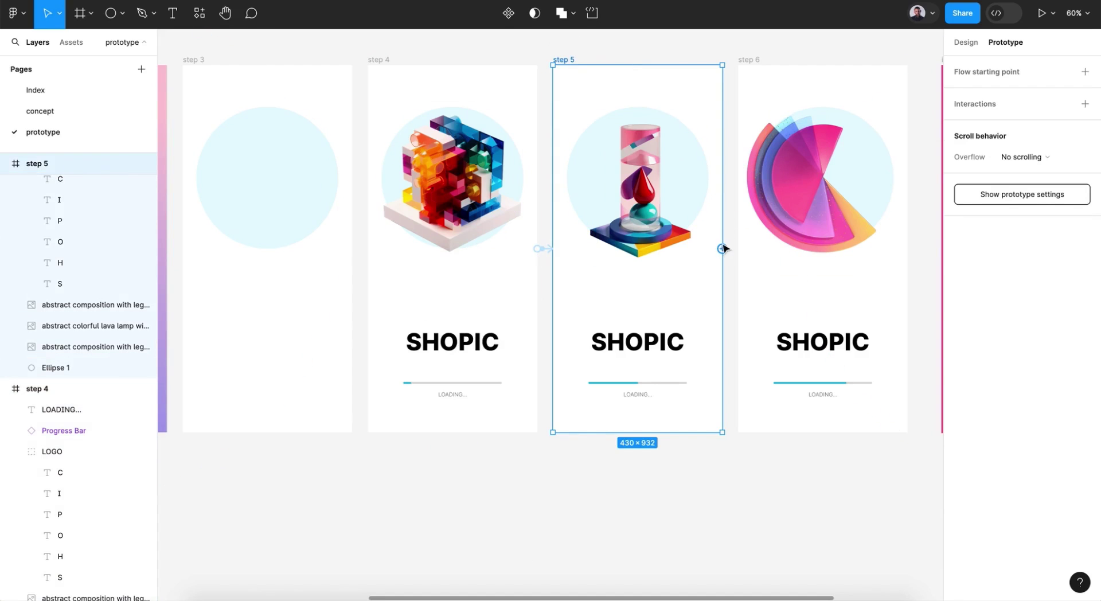
pyautogui.moveTo(722, 248); pyautogui.dragTo(783, 256)
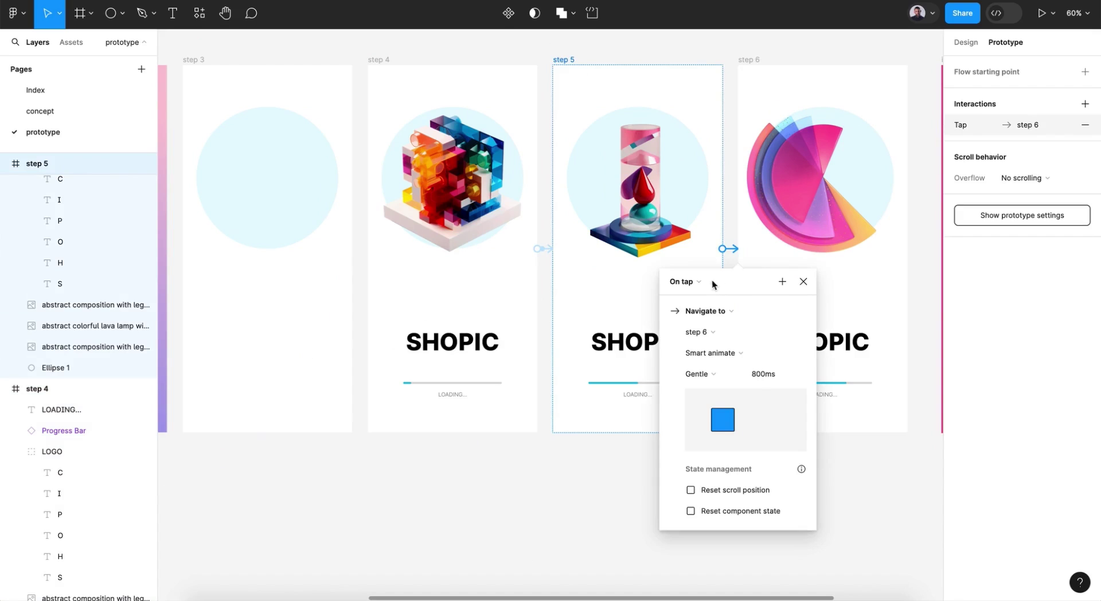
pyautogui.click(711, 282)
pyautogui.click(707, 451)
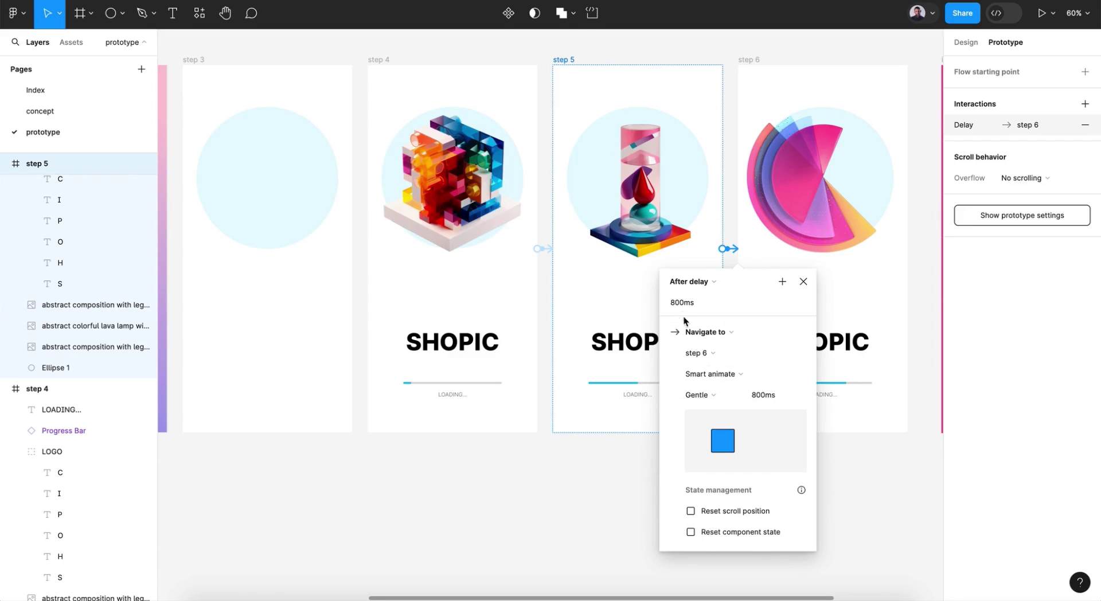
pyautogui.click(670, 303)
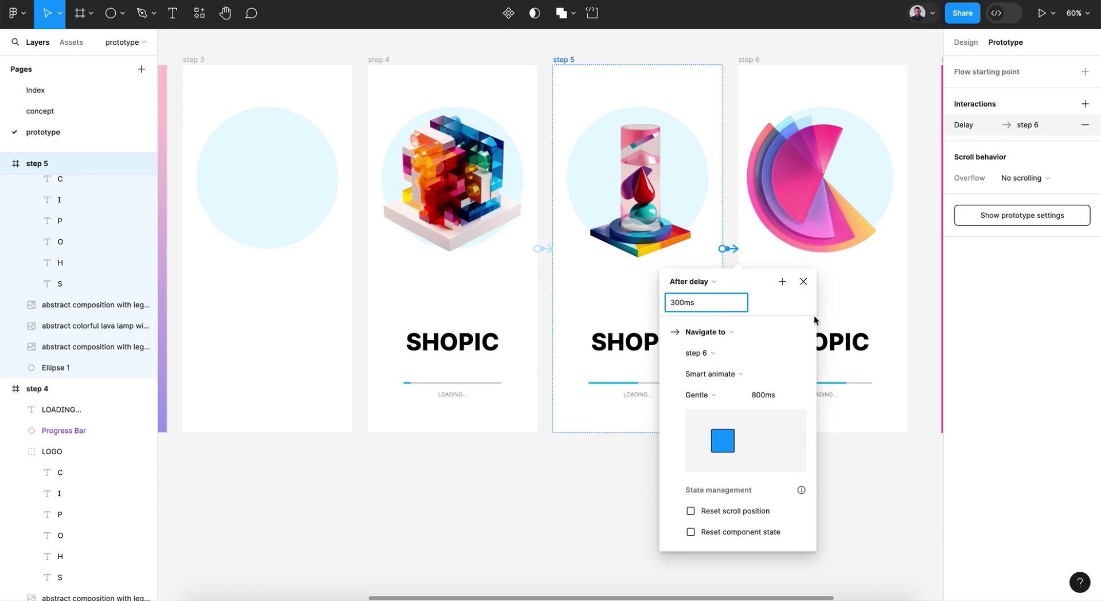
pyautogui.click(804, 282)
pyautogui.hscroll(5, 803, 290)
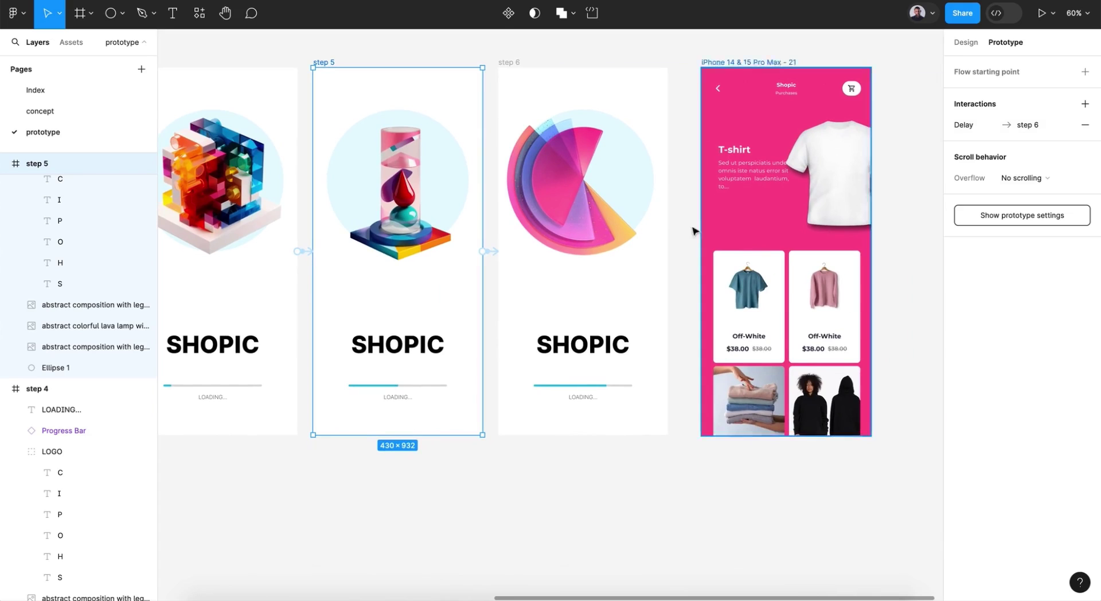
# Connect step 6 to the pink T-shirt home screen with a 1000ms After delay trigger.
pyautogui.click(517, 67)
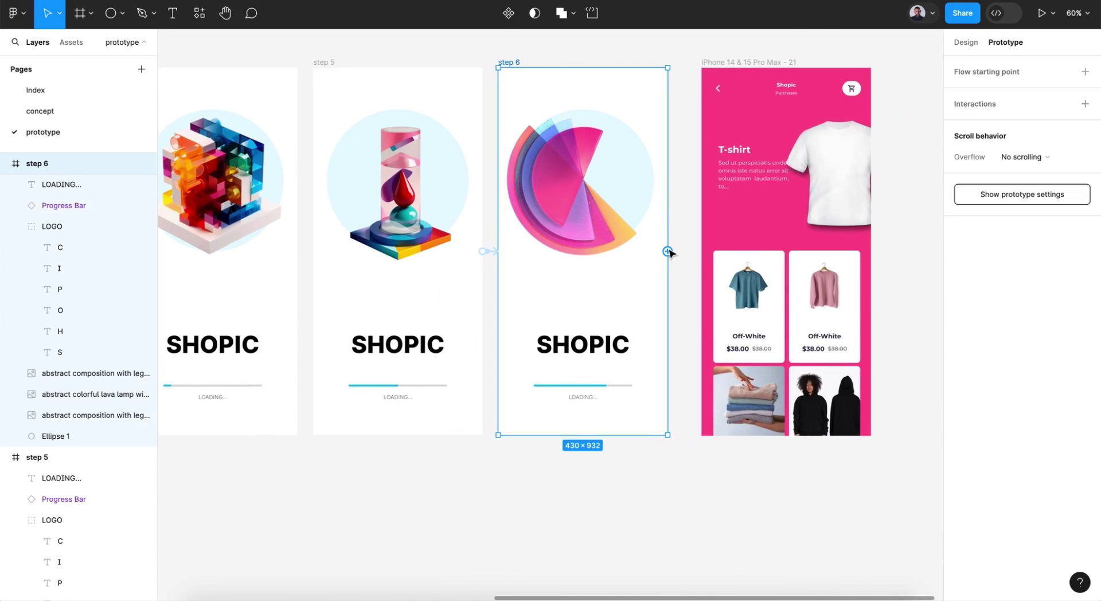
pyautogui.moveTo(667, 251); pyautogui.dragTo(745, 258)
pyautogui.click(645, 285)
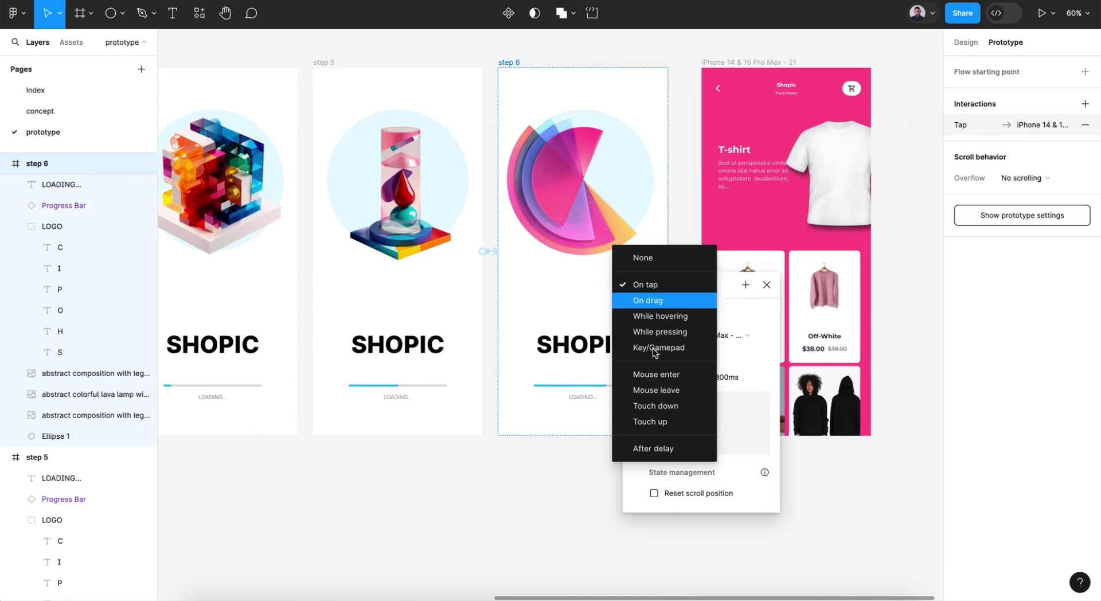
pyautogui.click(655, 447)
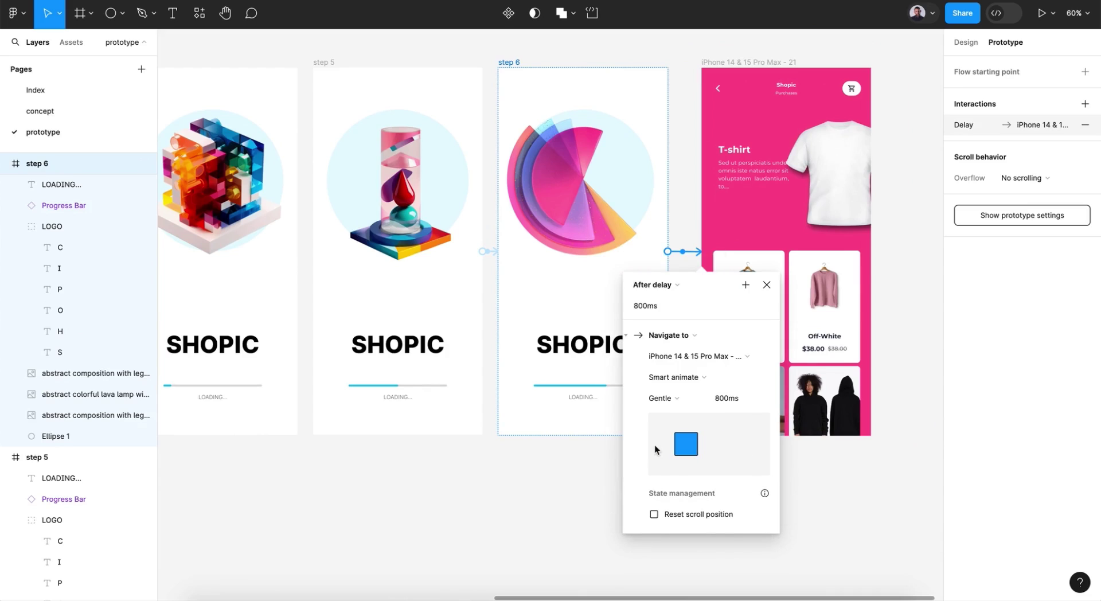
pyautogui.click(640, 306)
pyautogui.click(632, 309)
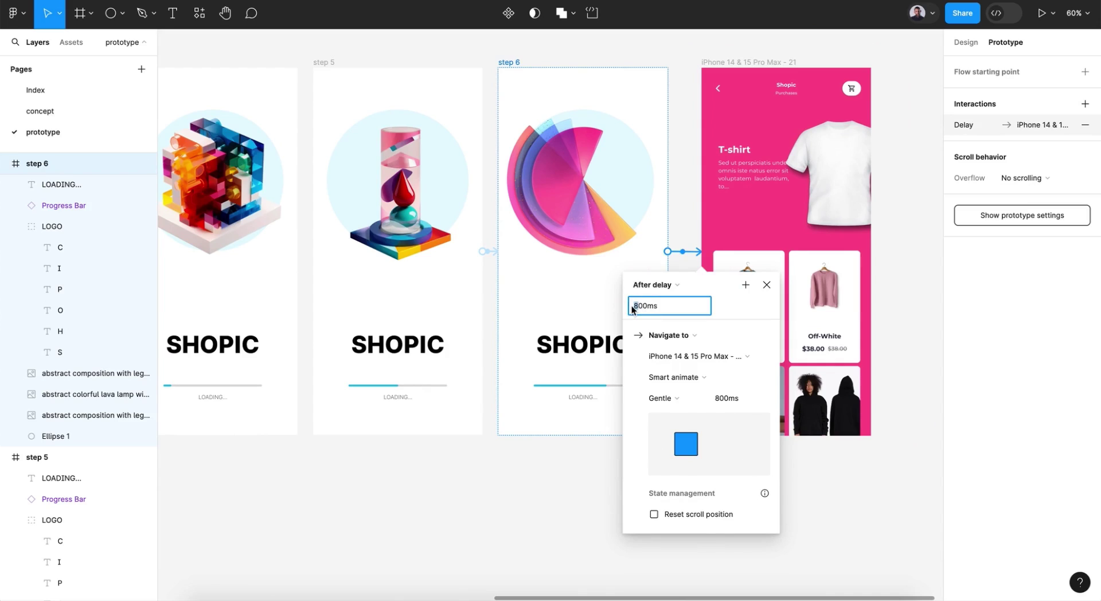
pyautogui.write('10')
# Close the step 6 interaction settings, fit all step frames in view, and present Flow 1.
pyautogui.click(767, 284)
pyautogui.click(577, 500)
pyautogui.hotkey('shift', '1')
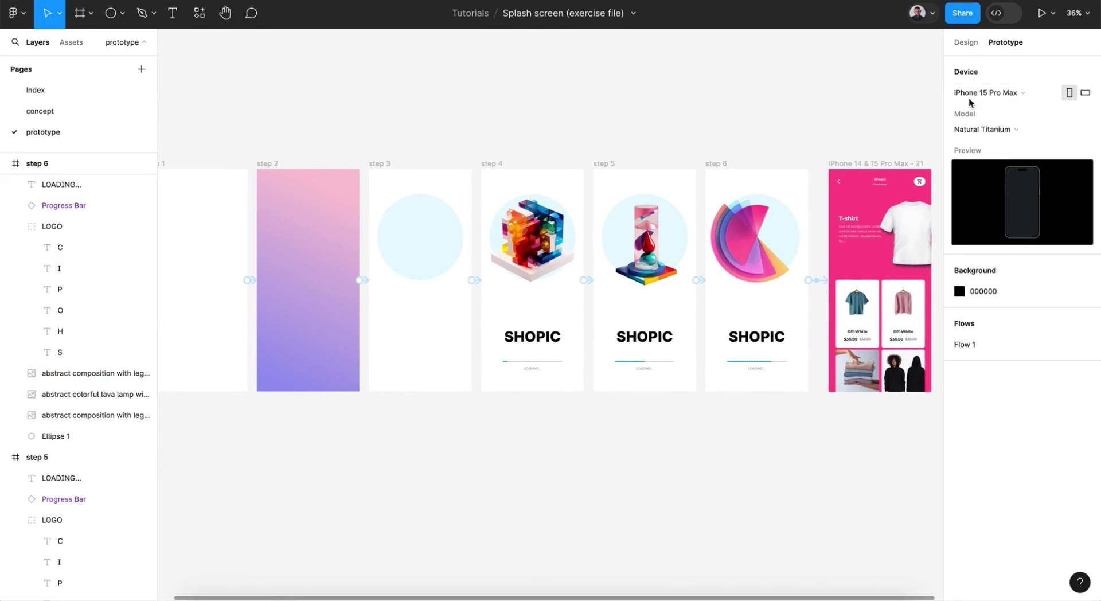
pyautogui.hscroll(-5, 528, 373)
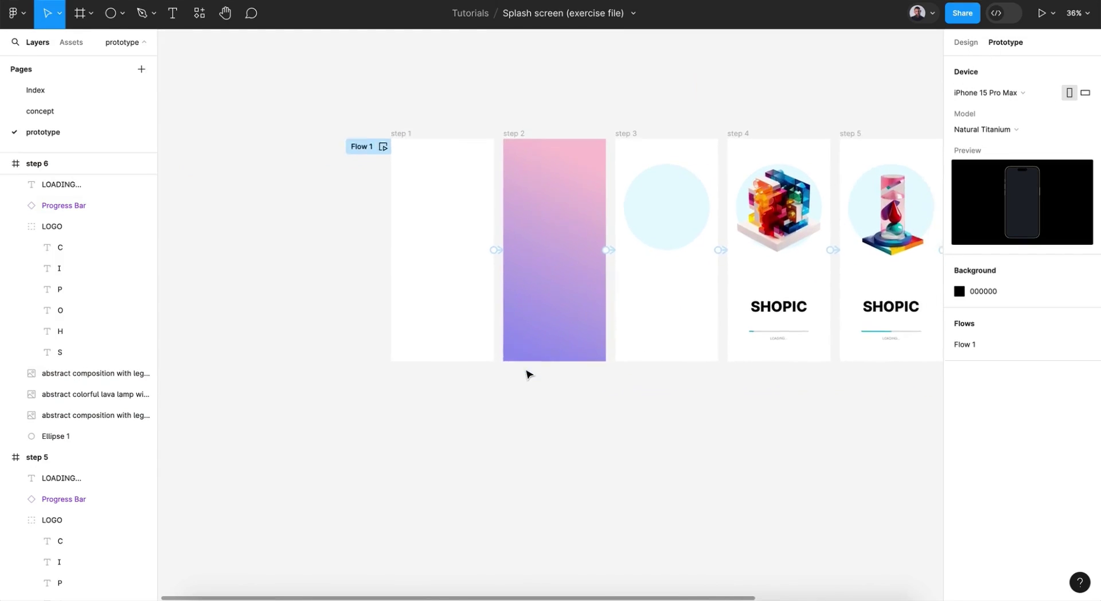
pyautogui.hscroll(2, 529, 374)
pyautogui.click(1043, 13)
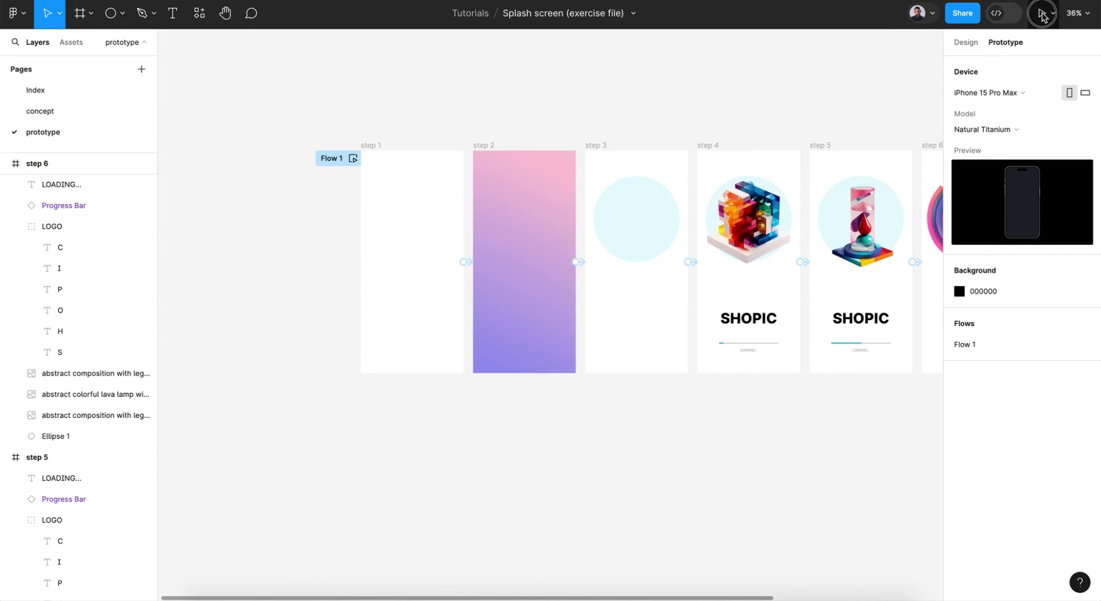